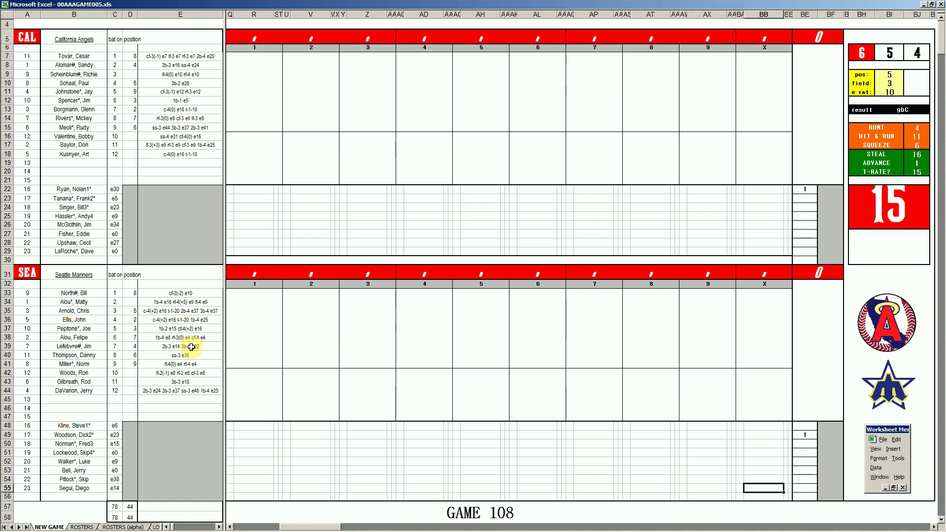
Switch to 21seacal.xls and examine the Game 104 scoring plays in the sixth, eighth and extra innings.
click(202, 329)
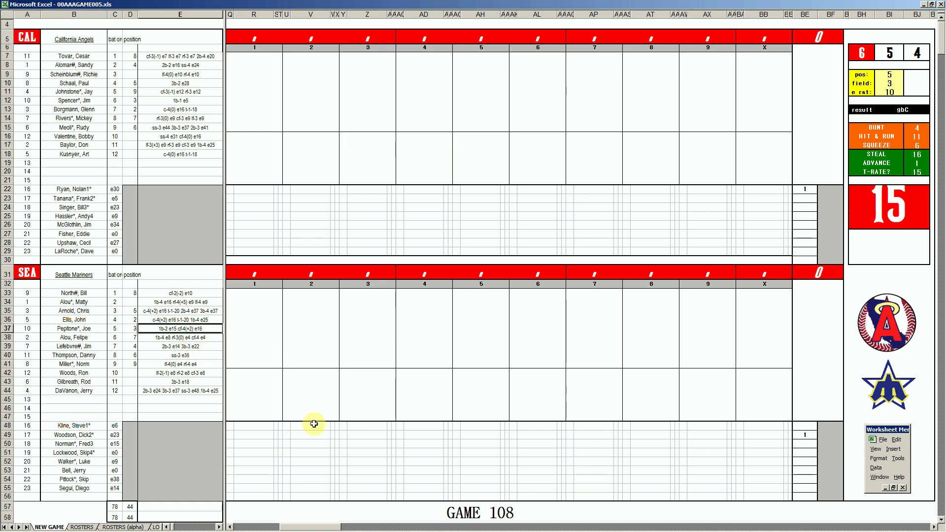
click(296, 530)
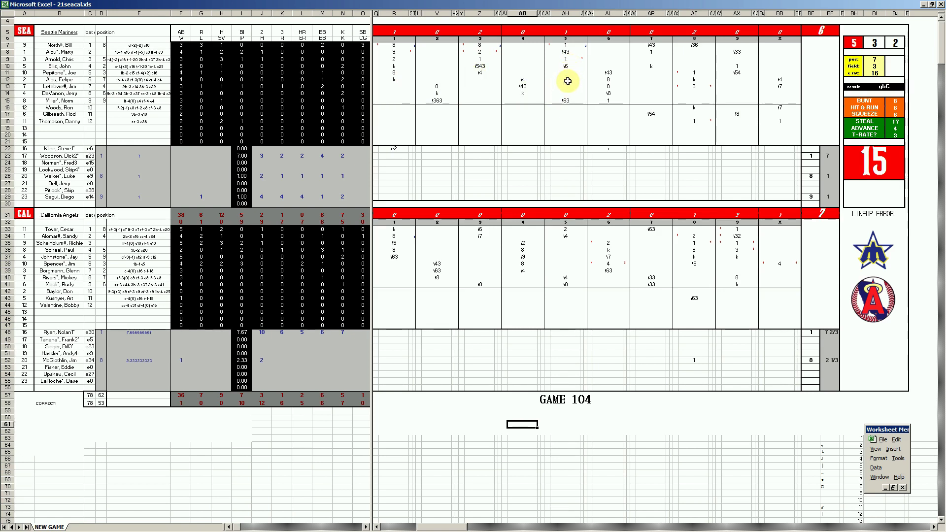
click(610, 264)
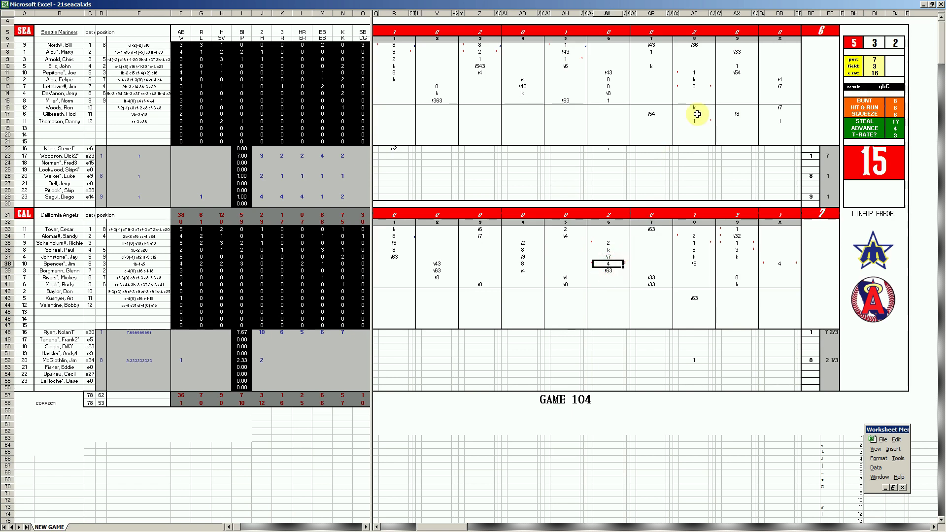
click(699, 73)
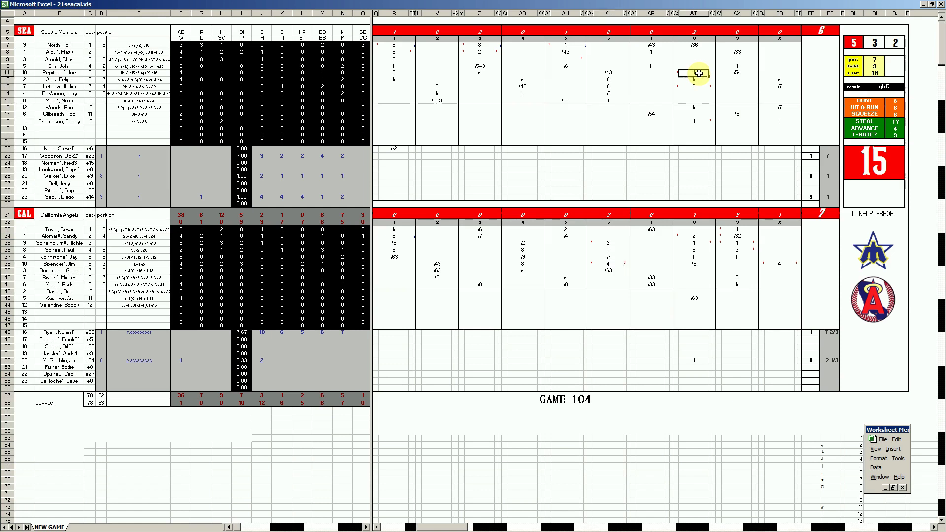
click(700, 81)
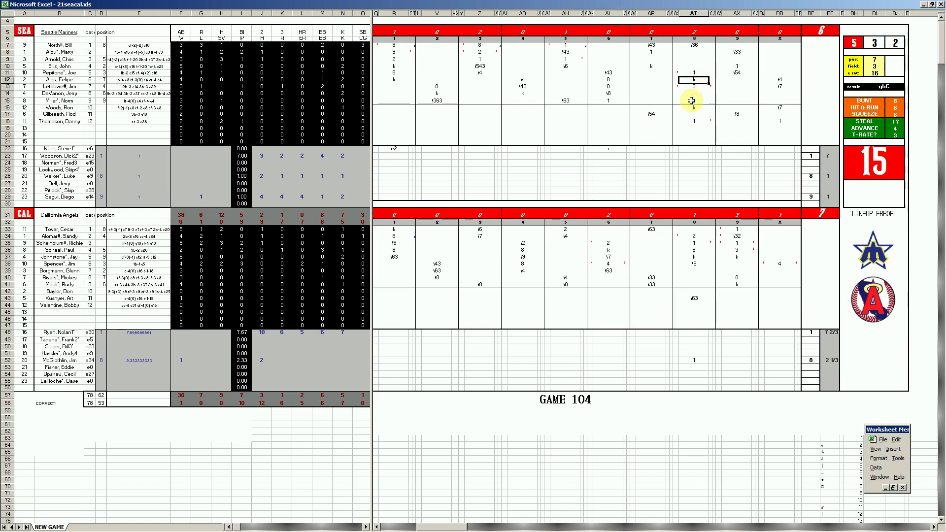
click(694, 87)
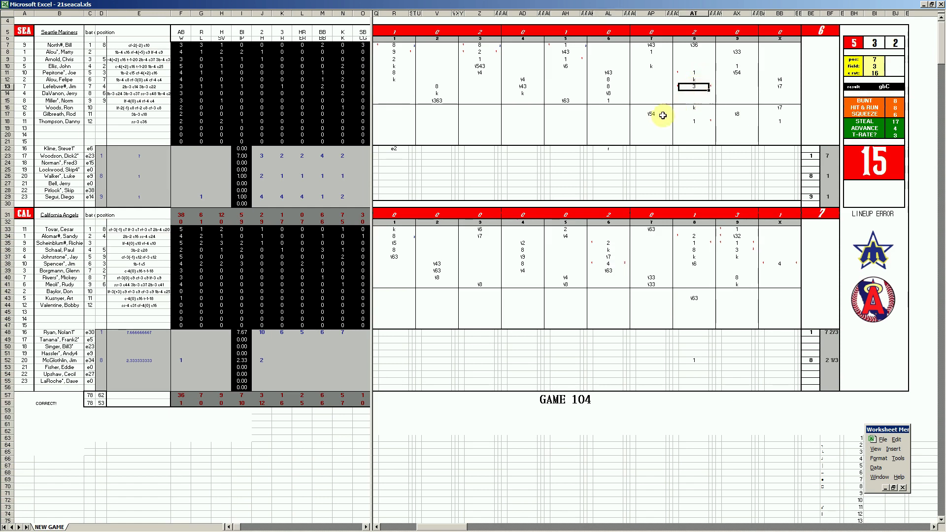
click(694, 122)
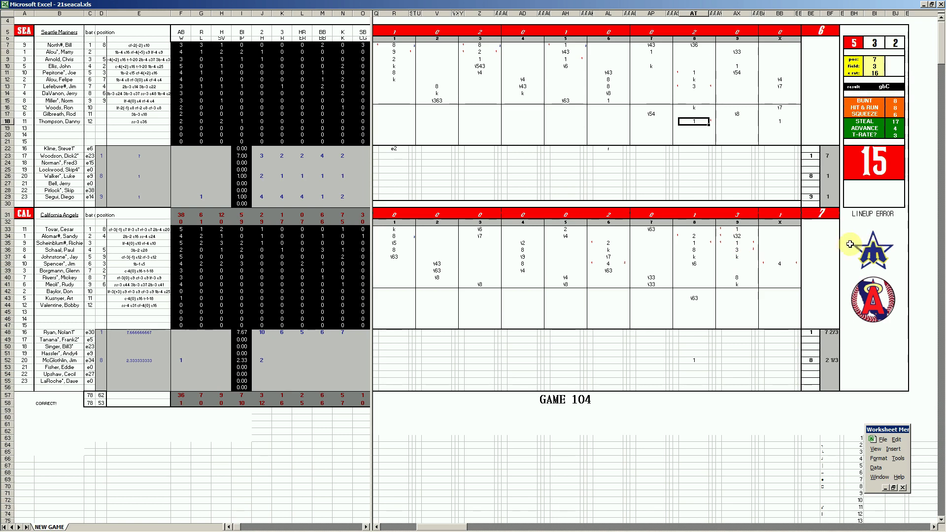
click(777, 266)
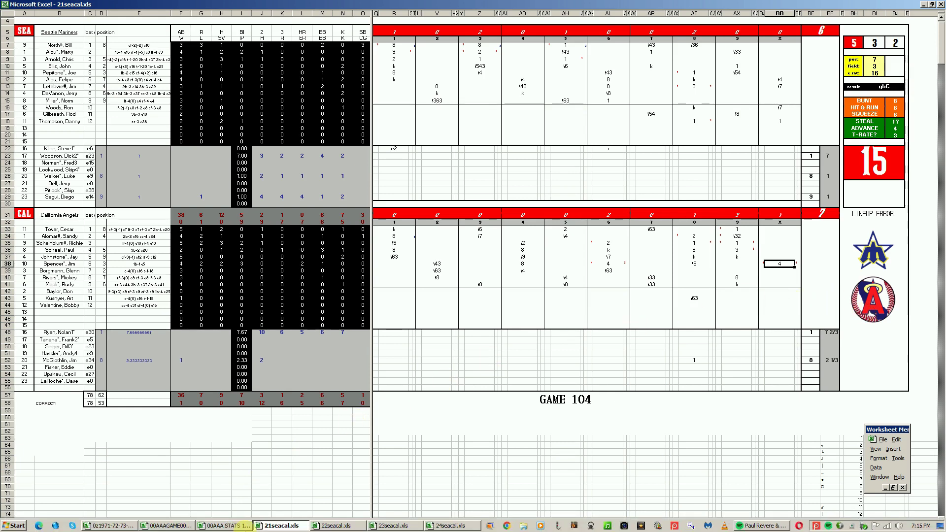
Close 21seacal.xls without saving its changes.
right_click(263, 526)
click(264, 508)
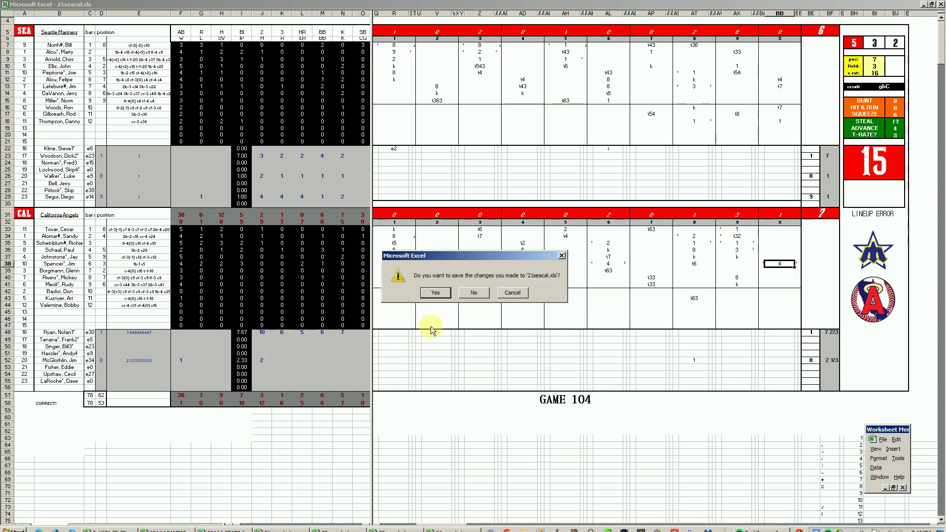
click(471, 293)
Switch to 22seacal.xls and examine the Game 105 key plays in the second, ninth and extra innings.
click(298, 525)
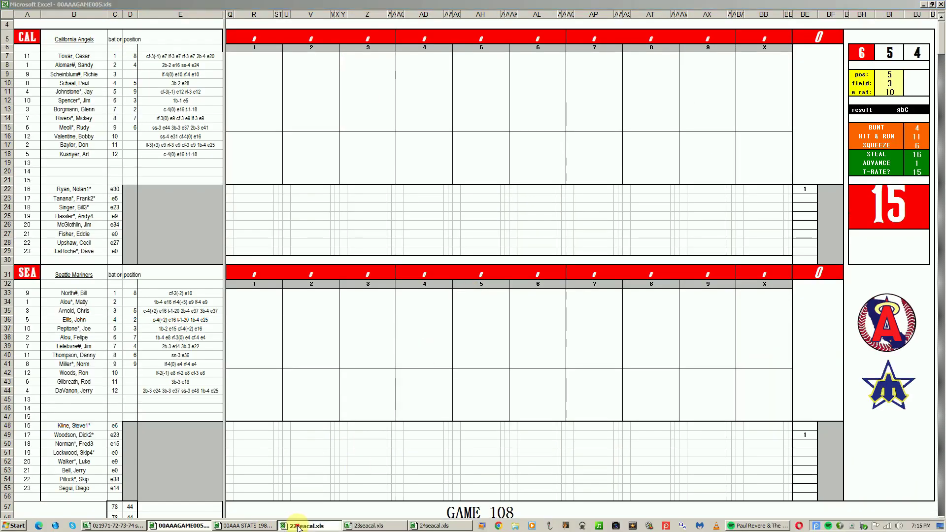
click(781, 261)
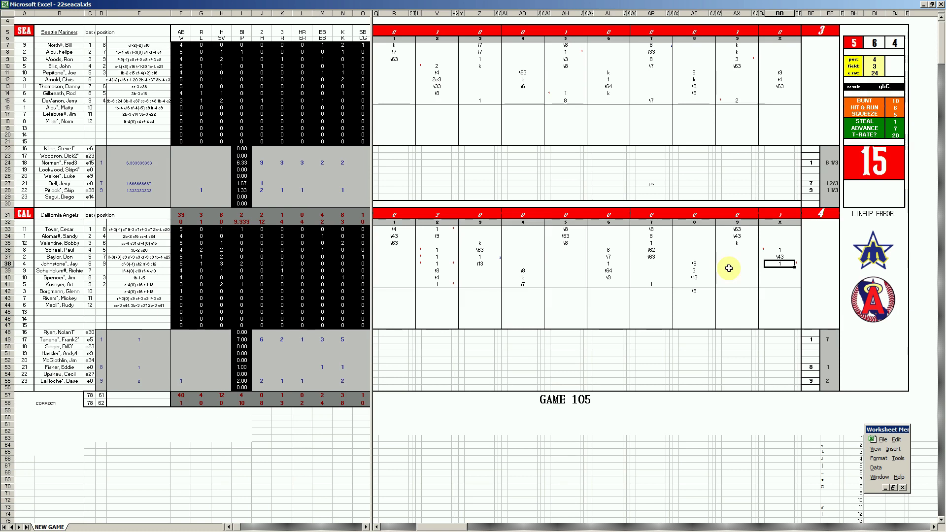
click(438, 80)
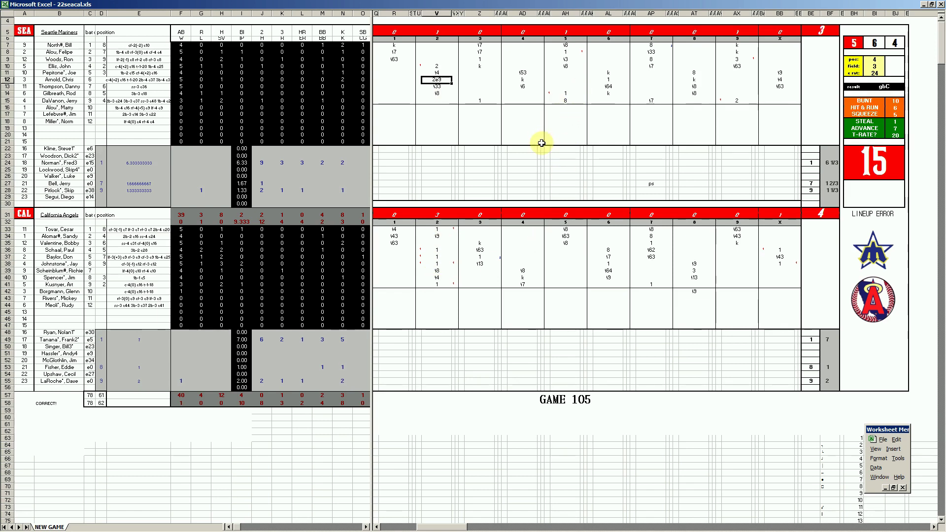
click(736, 101)
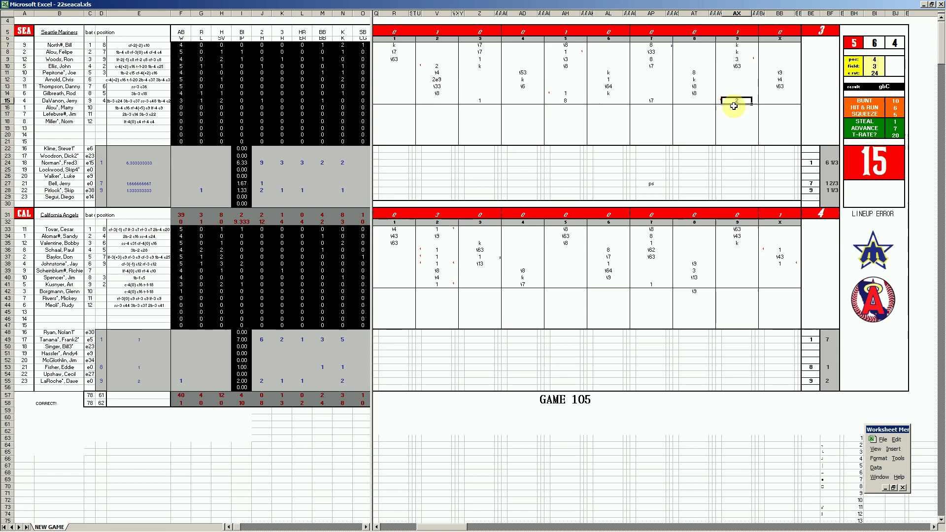
click(740, 59)
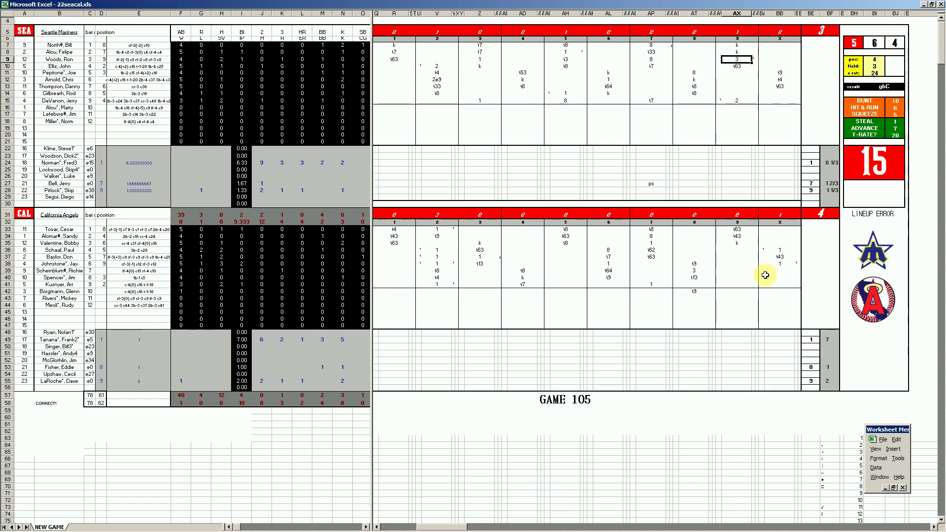
click(783, 250)
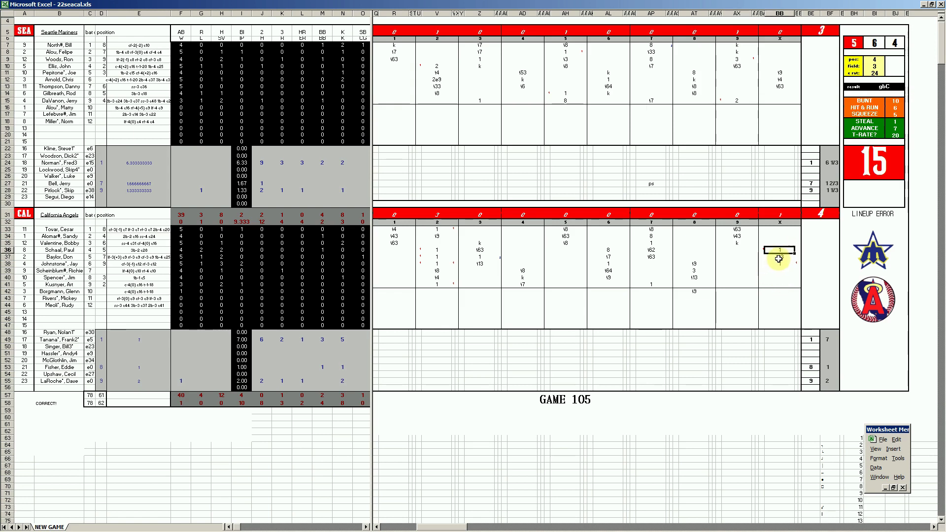
click(780, 263)
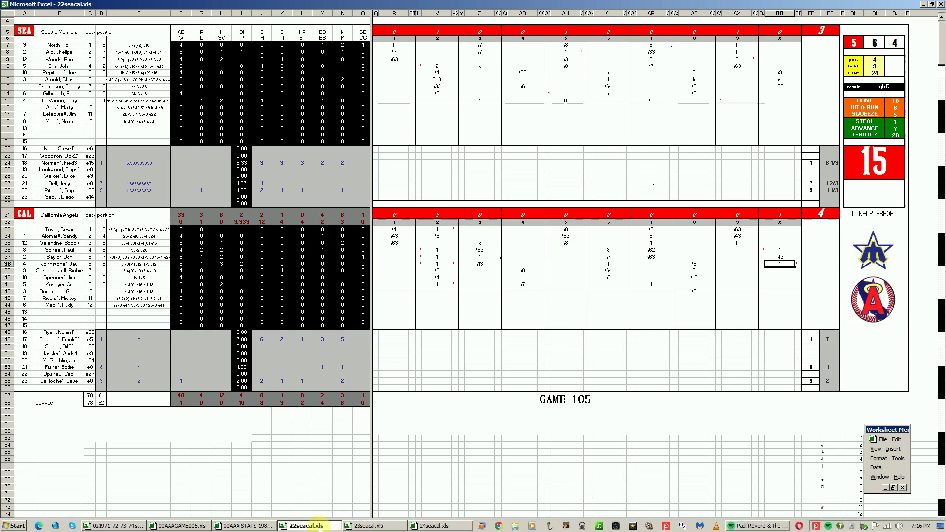
Close 22seacal.xls without saving its changes.
right_click(313, 527)
click(305, 510)
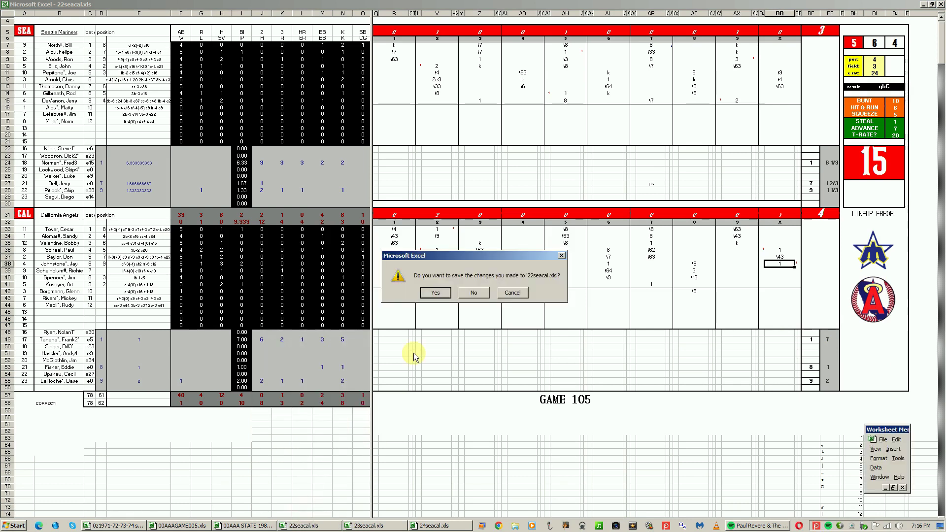
click(473, 293)
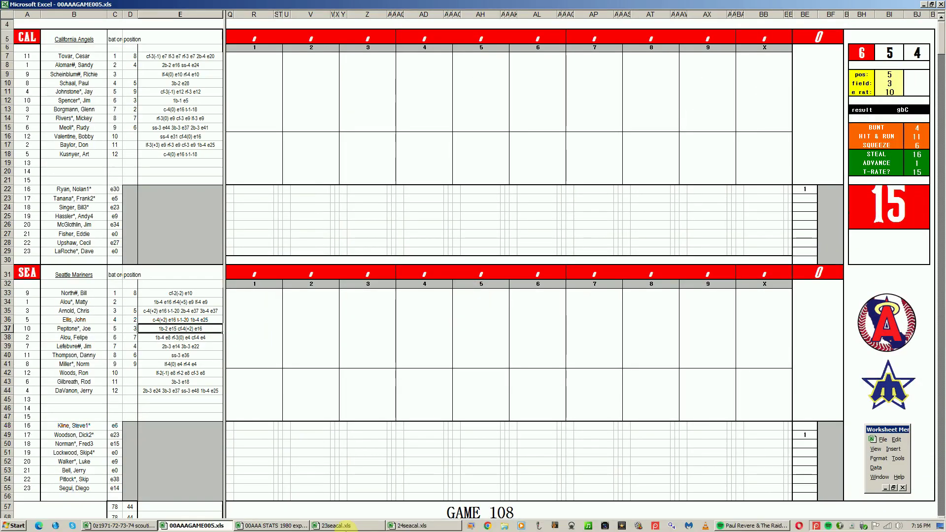
Switch to 23seacal.xls and examine Seattle's first- and fifth-inning plays and its relief pitcher's row in Game 106.
click(333, 526)
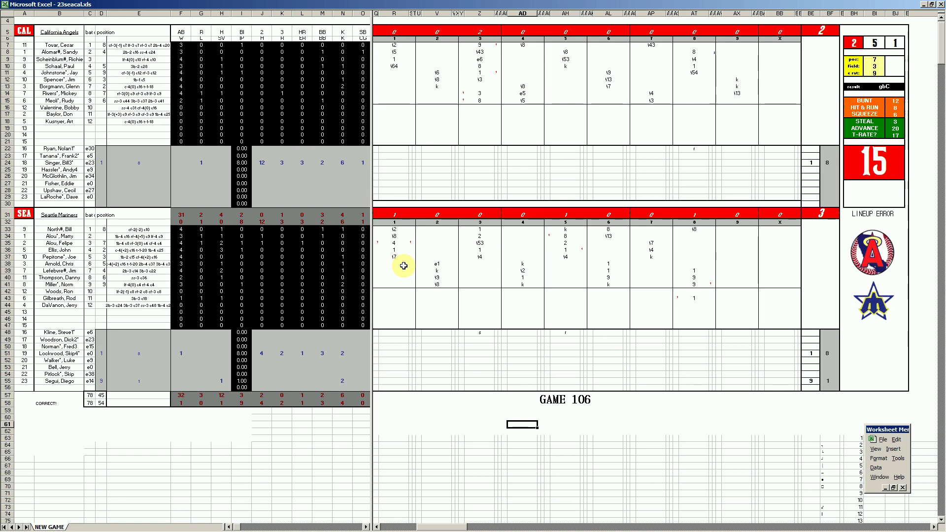
click(394, 243)
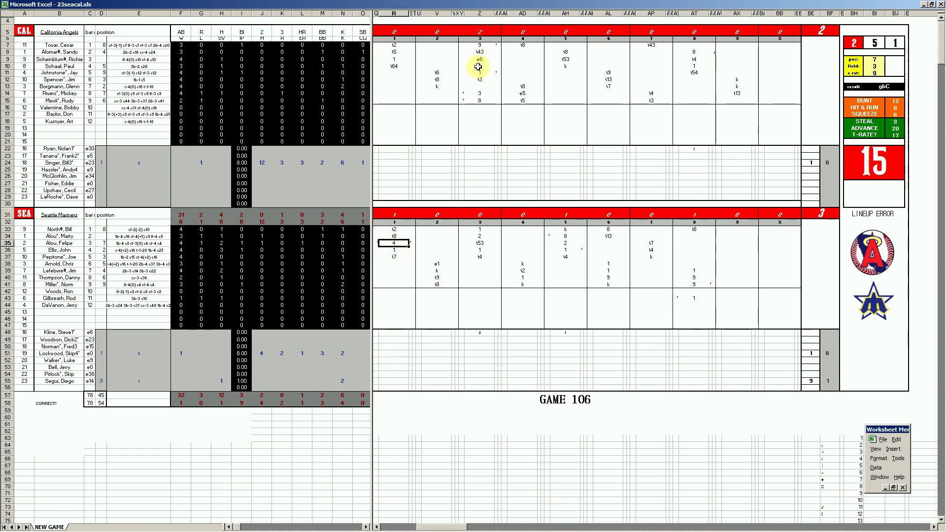
click(567, 251)
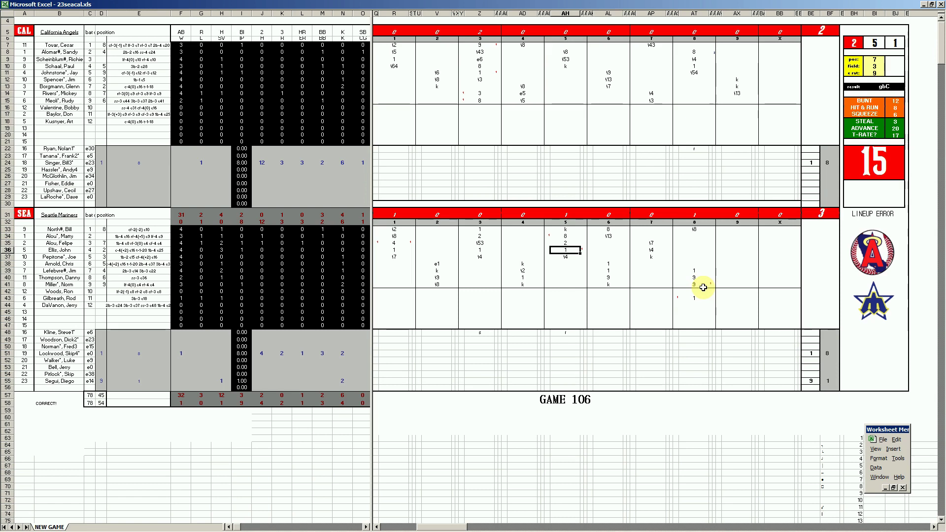
click(72, 381)
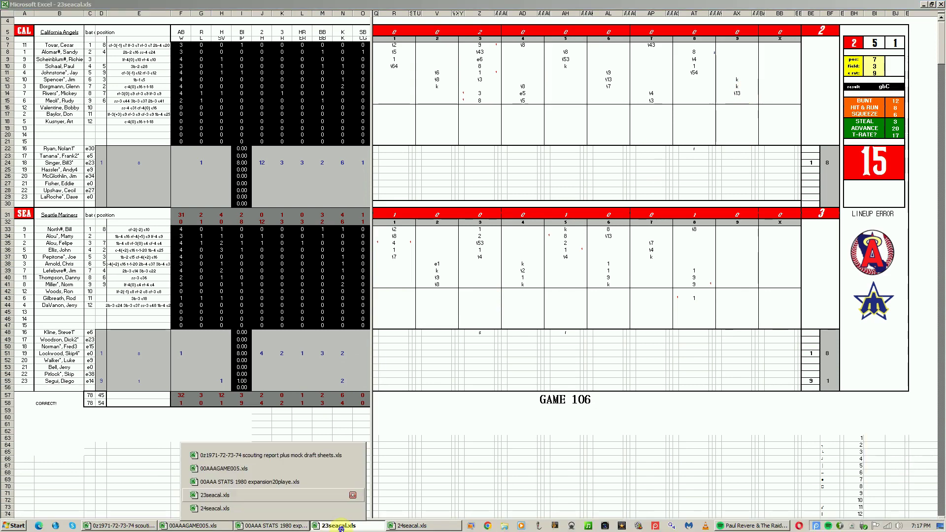
Close 23seacal.xls without saving its changes.
right_click(341, 529)
click(342, 508)
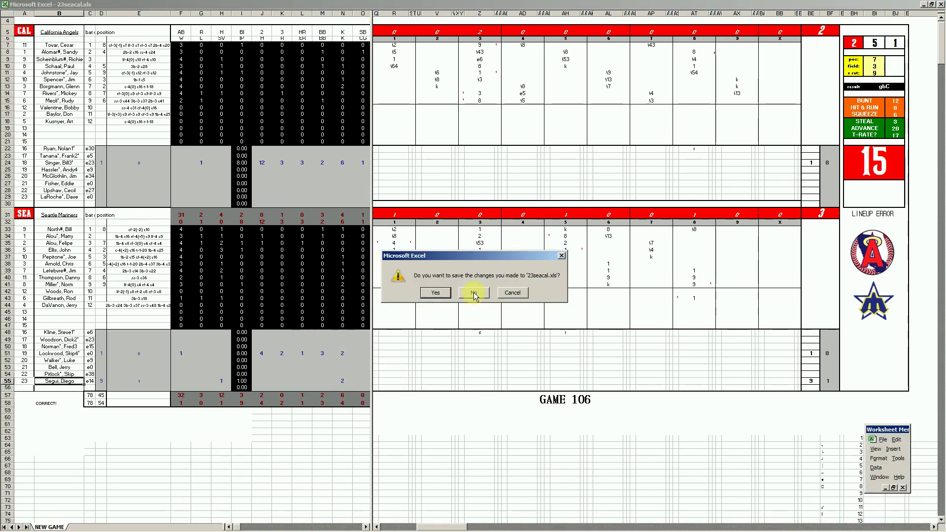
click(473, 293)
Switch to 24seacal.xls and examine California's first- and fourth-inning plays in Game 107.
click(350, 525)
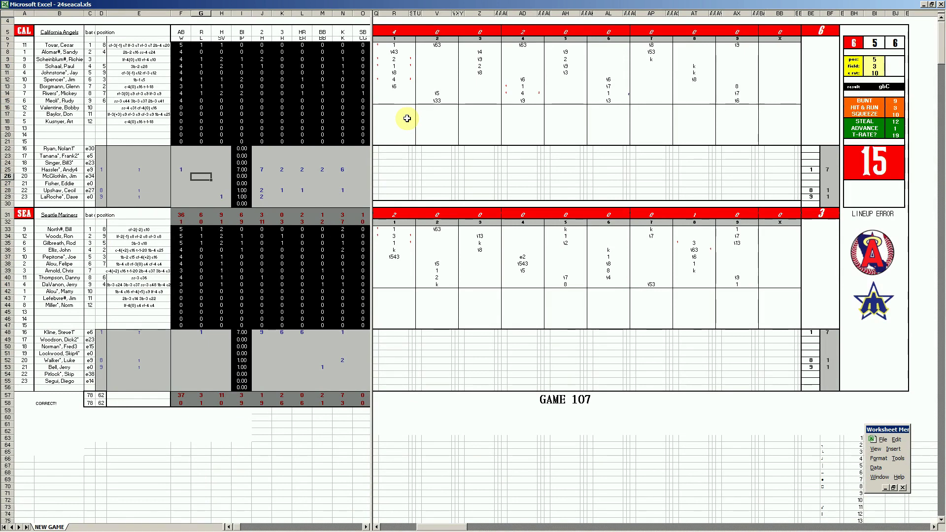
click(399, 81)
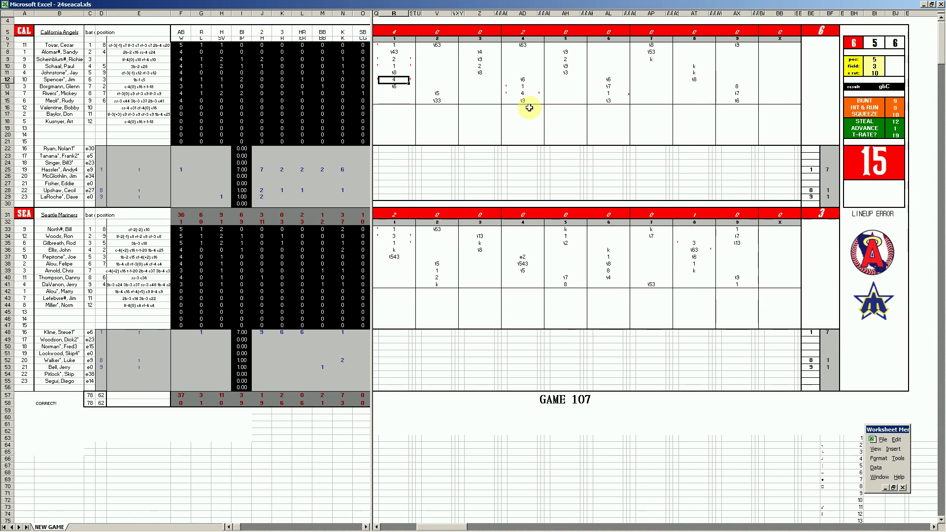
click(524, 93)
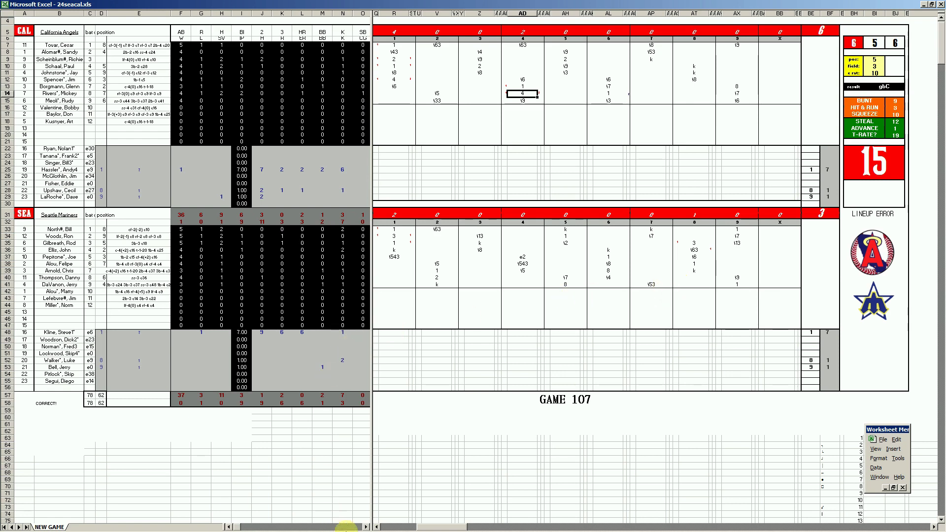
Close 24seacal.xls without saving its changes.
right_click(354, 523)
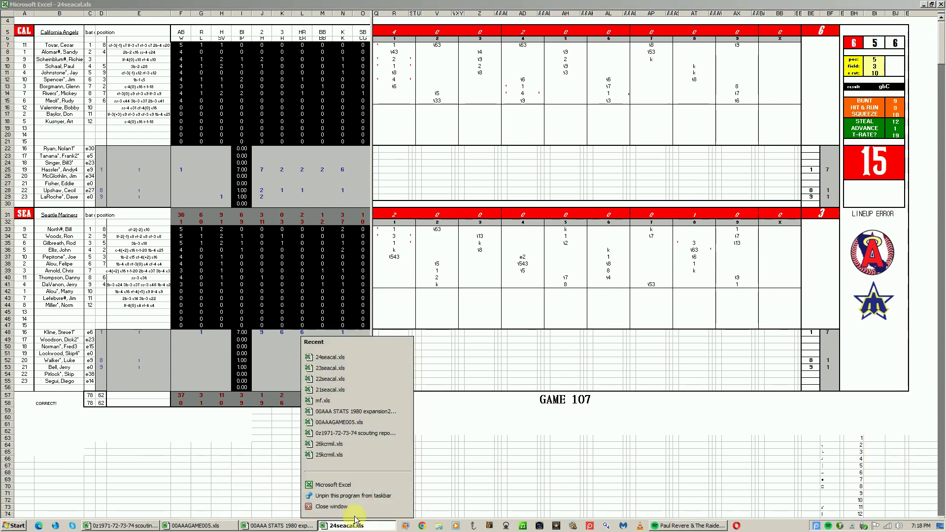
click(340, 506)
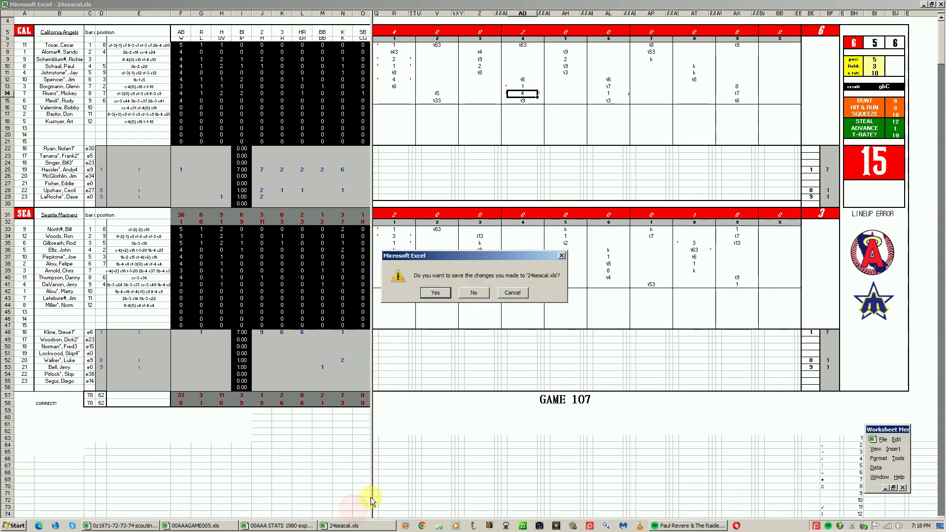
click(480, 293)
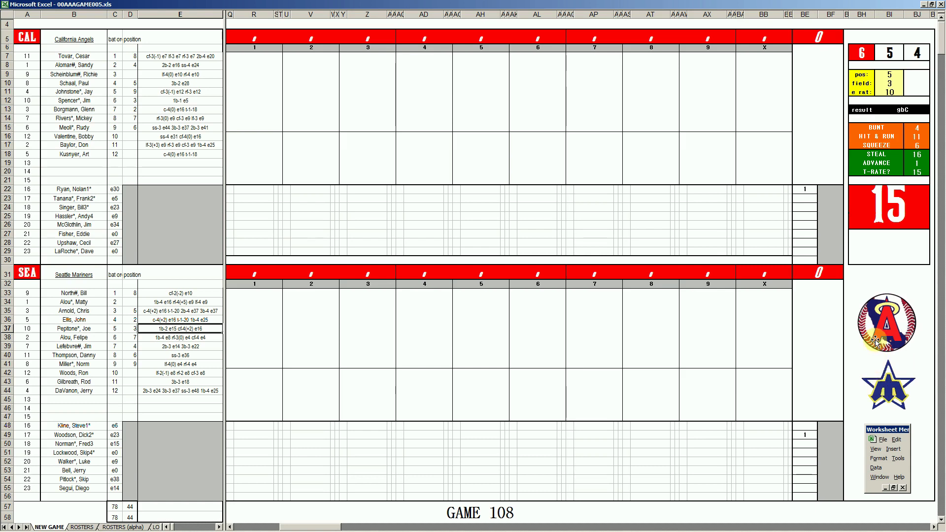
Record the first-inning results of California's first three batters in Game 108 as 1, 1 and k.
click(803, 189)
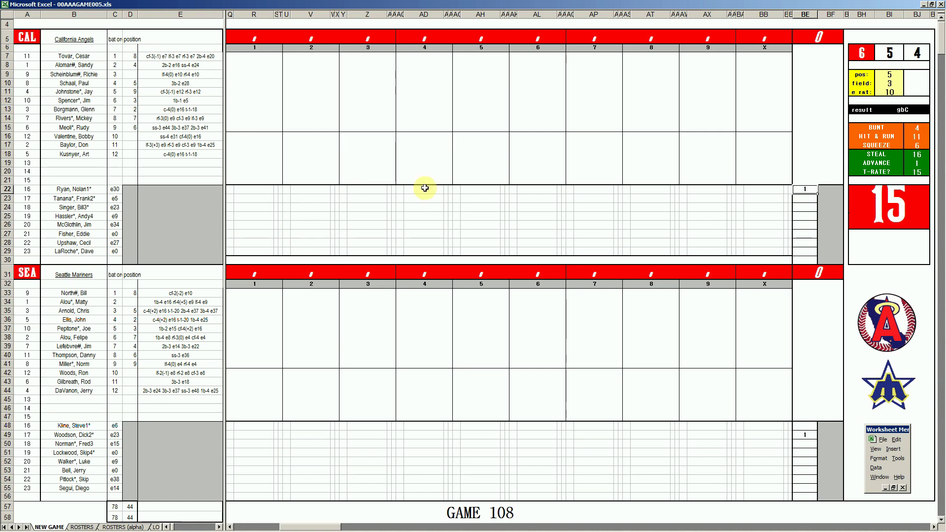
click(255, 58)
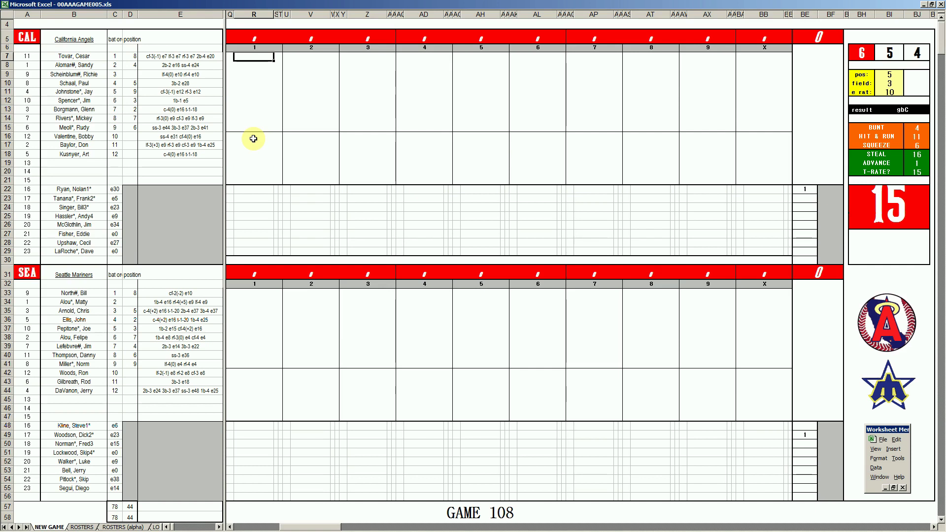
text(1)
key(Return)
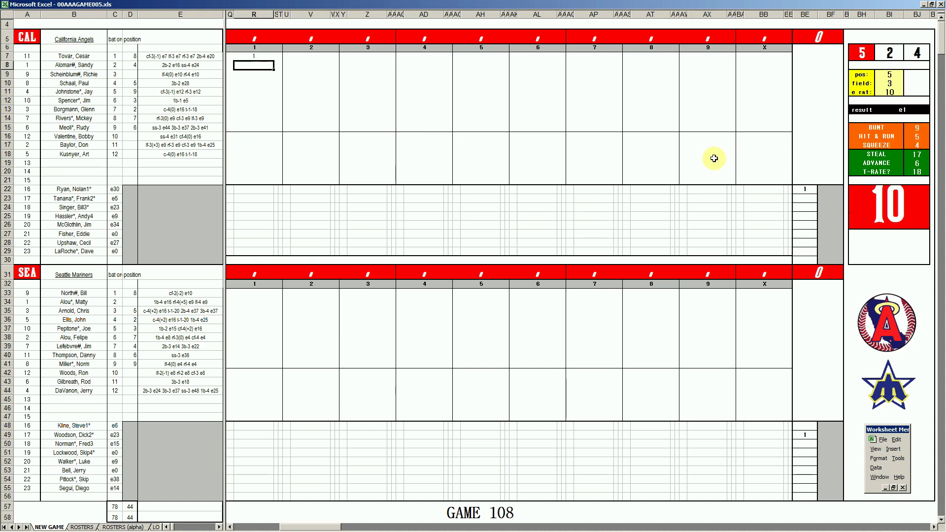
text(1)
key(Return)
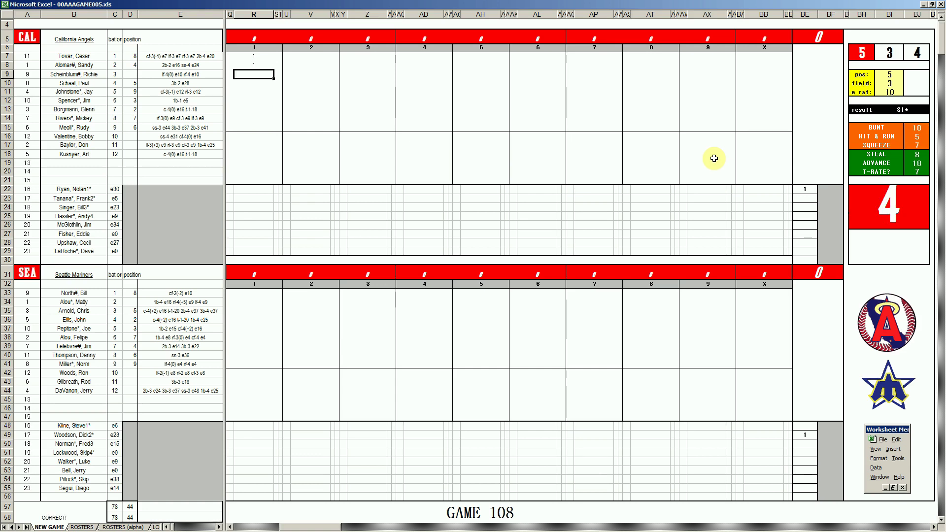
text(k)
key(Return)
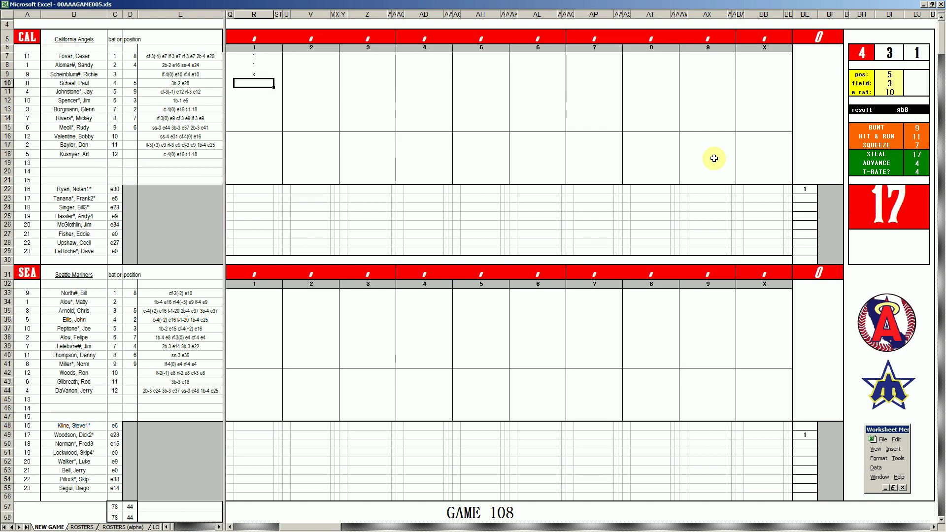
key(Tab)
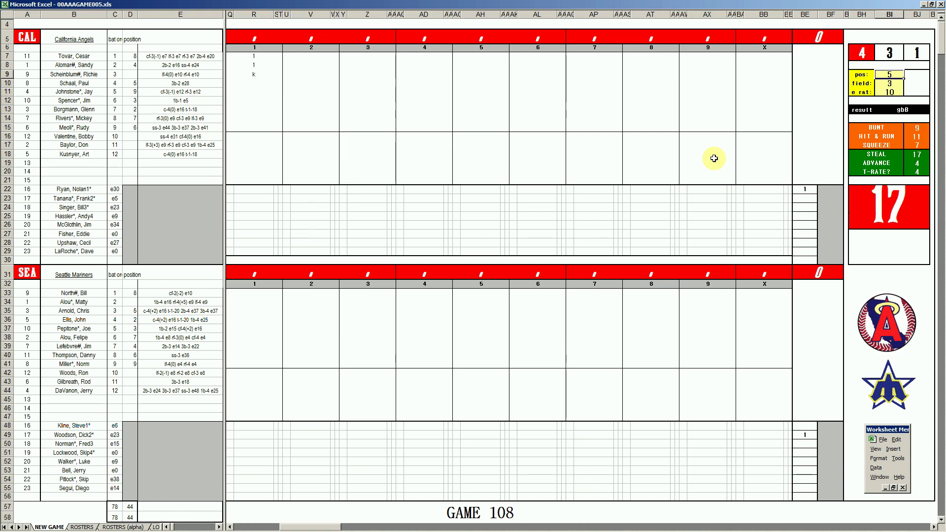
Look up the play for position 2 with fielding rating 4, and record #2 as California's fourth batter's first-inning result.
text(2)
key(Return)
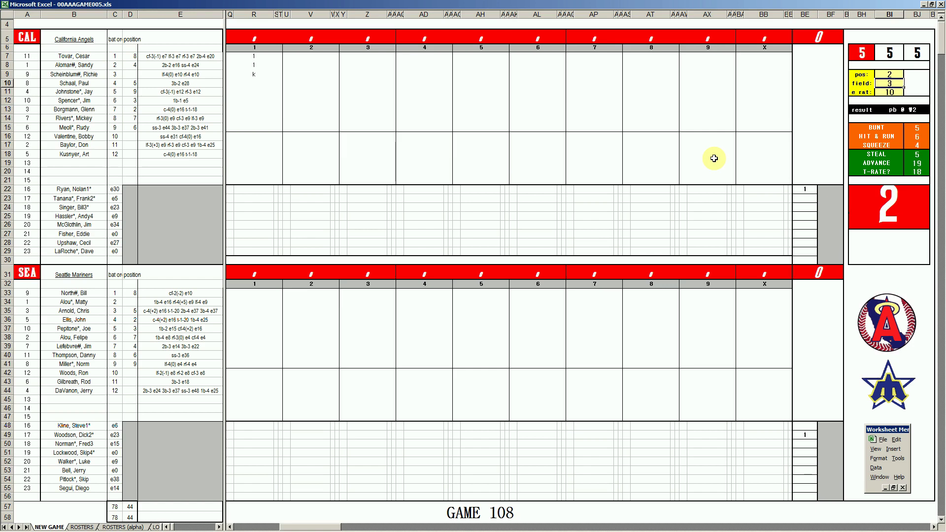
text(4)
key(Return)
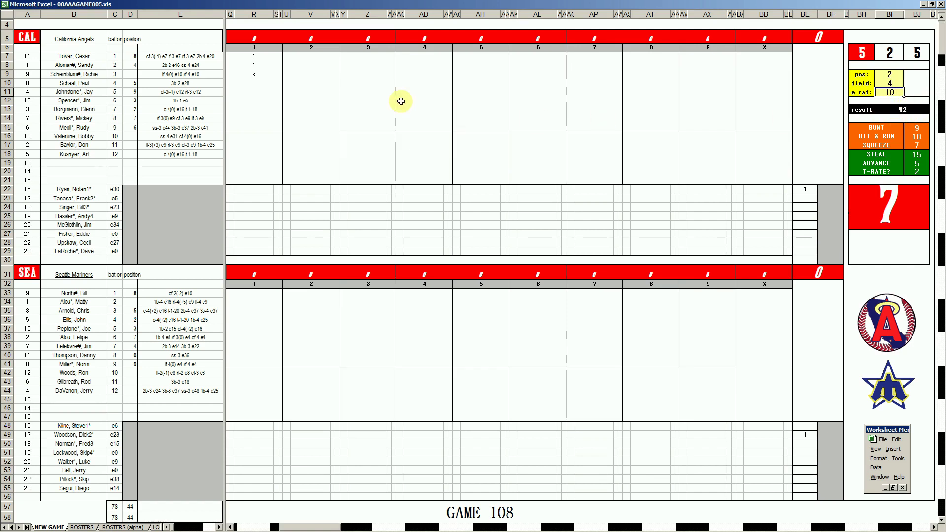
click(253, 82)
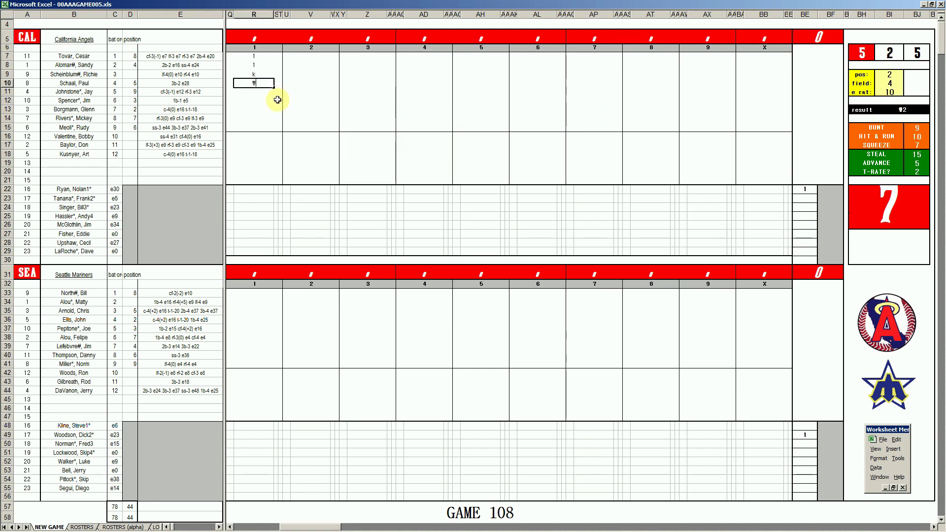
text(#2)
key(Return)
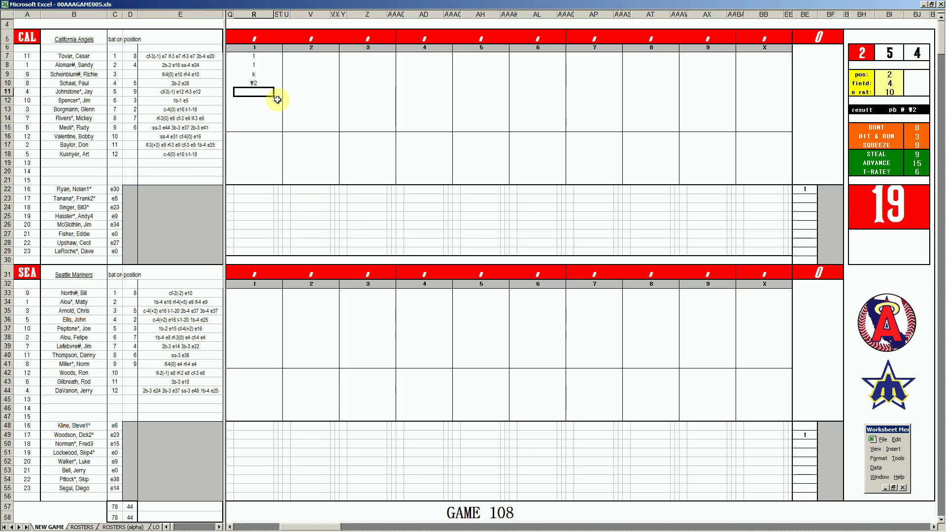
Record 1 for California's fifth batter with the RBI and the leadoff batter's run, and #4 for the sixth batter in the first inning.
text(1)
key(Return)
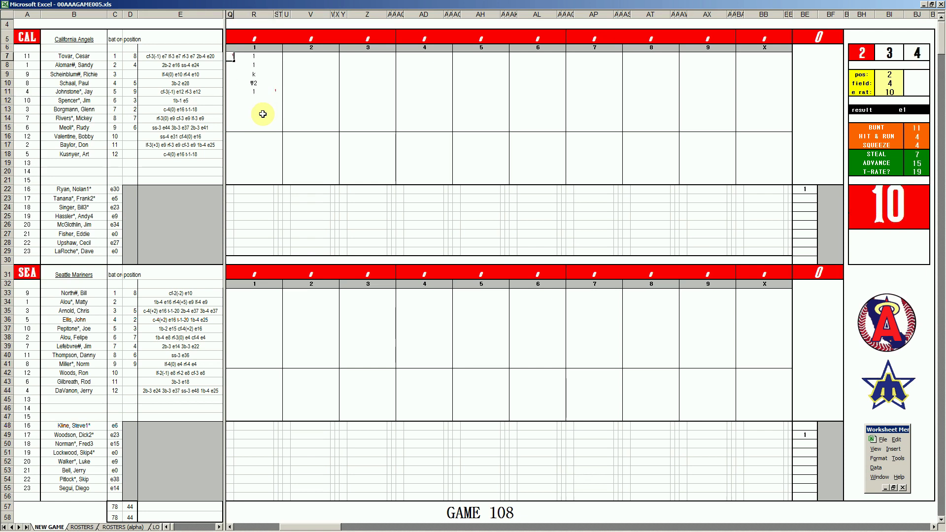
key(Return)
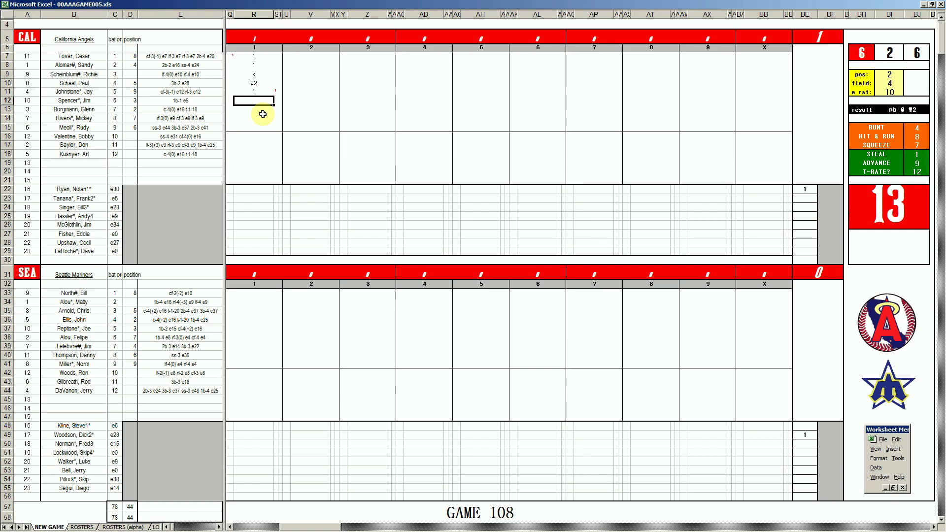
text(#4)
Record k as Seattle's leadoff batter's first-inning result.
click(246, 294)
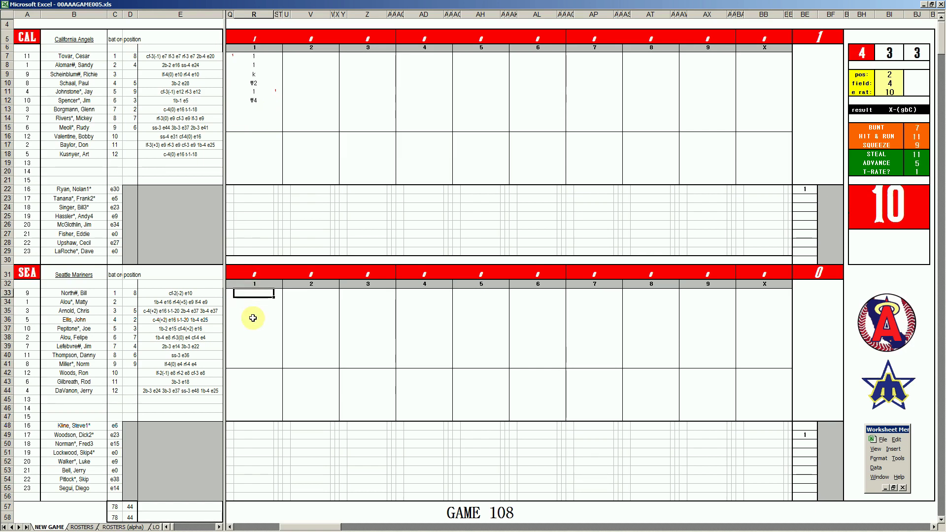
text(k)
key(Return)
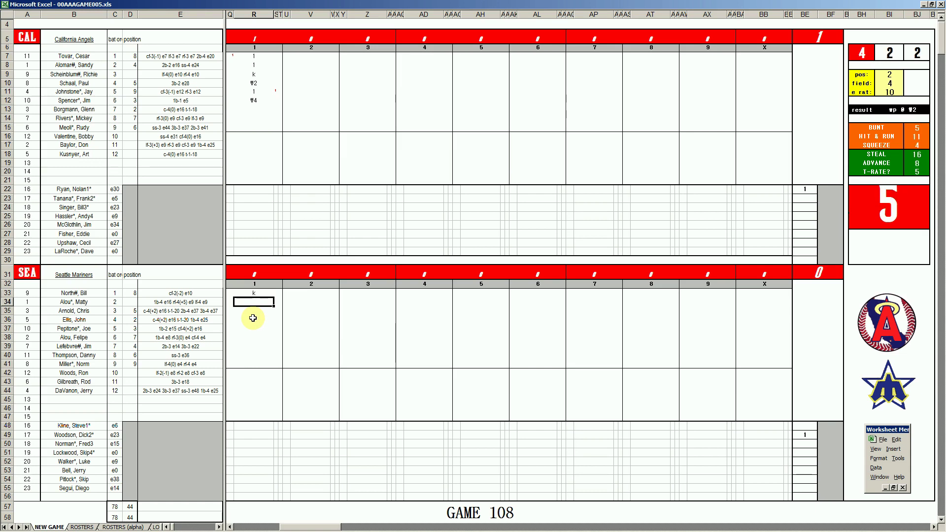
Look up the play for position 2, fielding rating 4 and error rating 16, and record e2 for Seattle's second batter.
key(ctrl+q)
text(2)
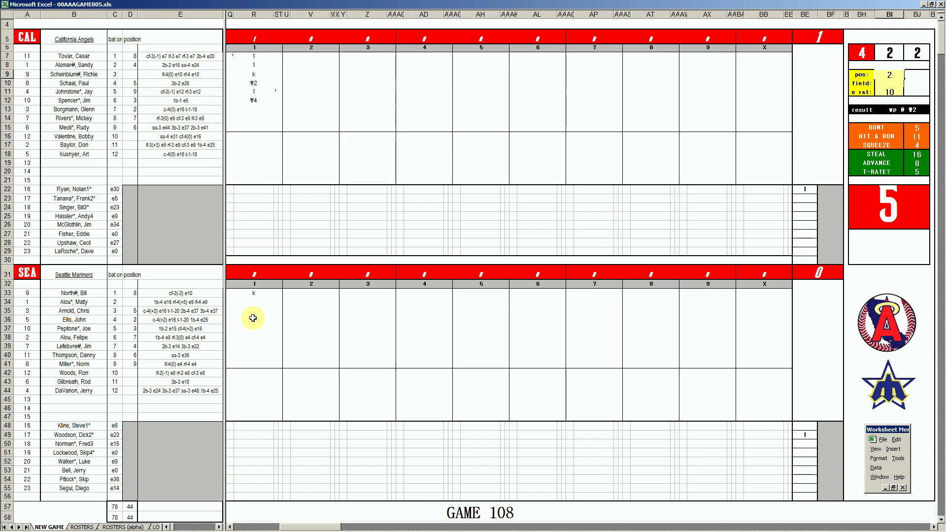
key(Return)
key(Return)
key(Return)
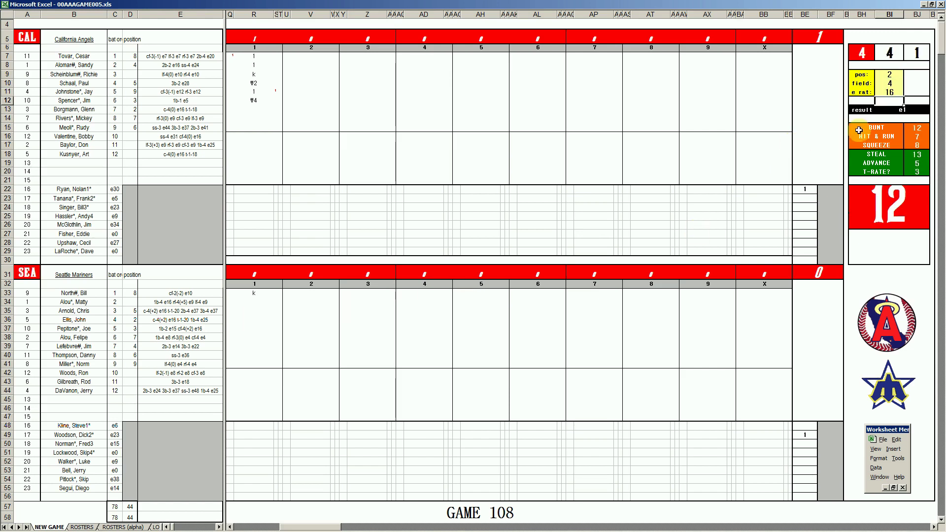
click(262, 300)
text(e2)
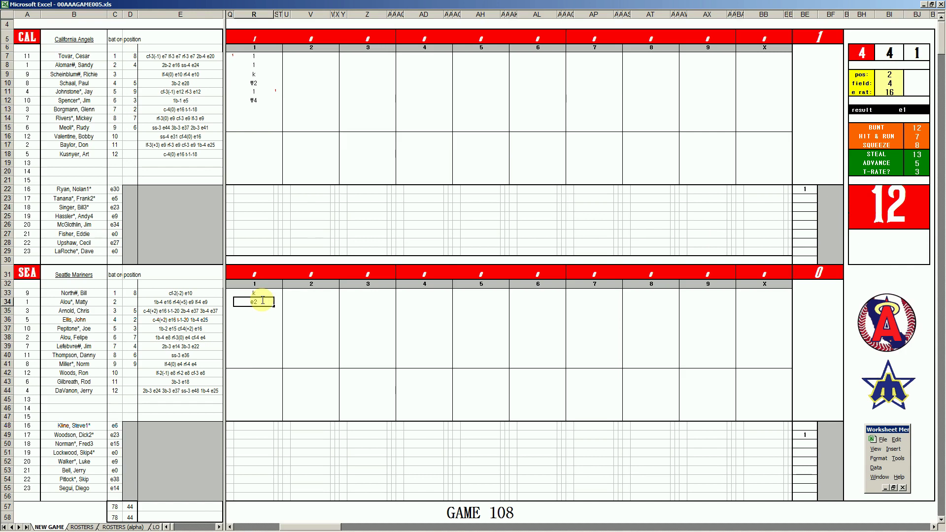
key(Return)
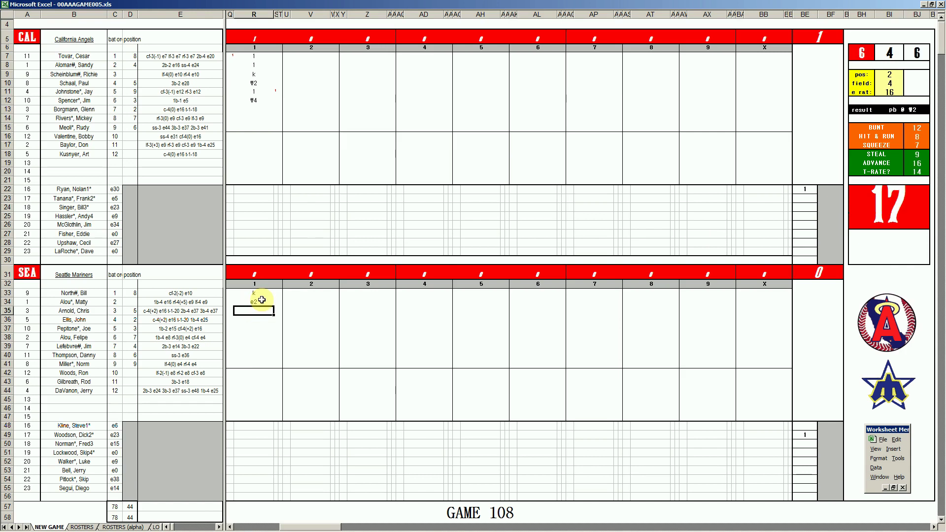
Record wp2 as Seattle's third batter's first-inning result.
key(ctrl+m)
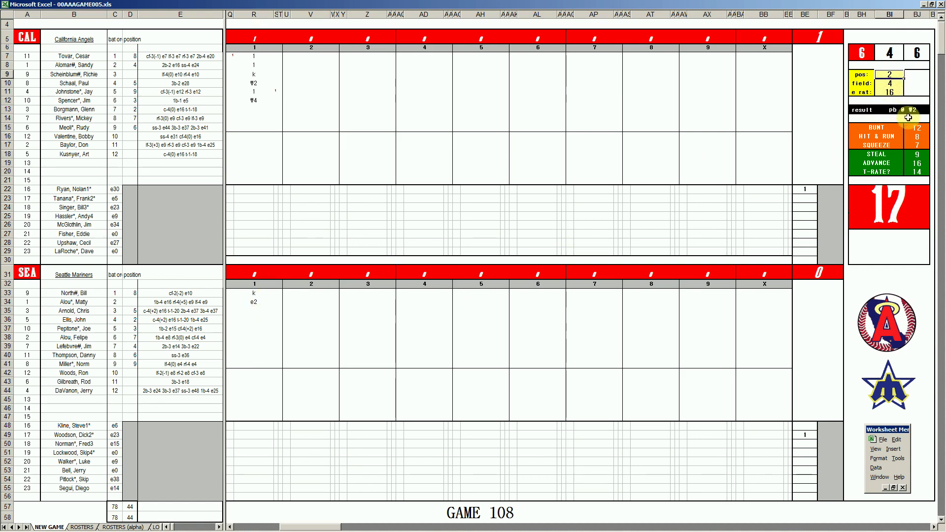
click(257, 310)
text(wp)
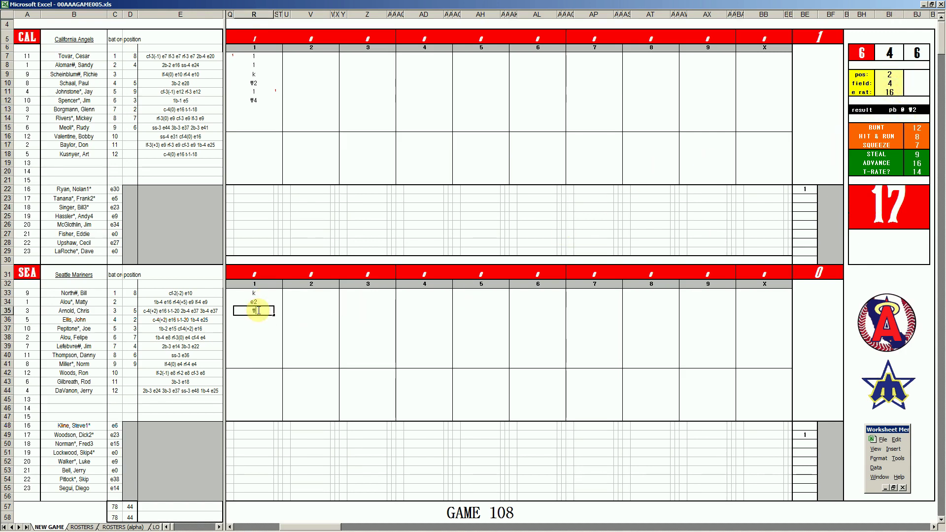
text(2)
key(Return)
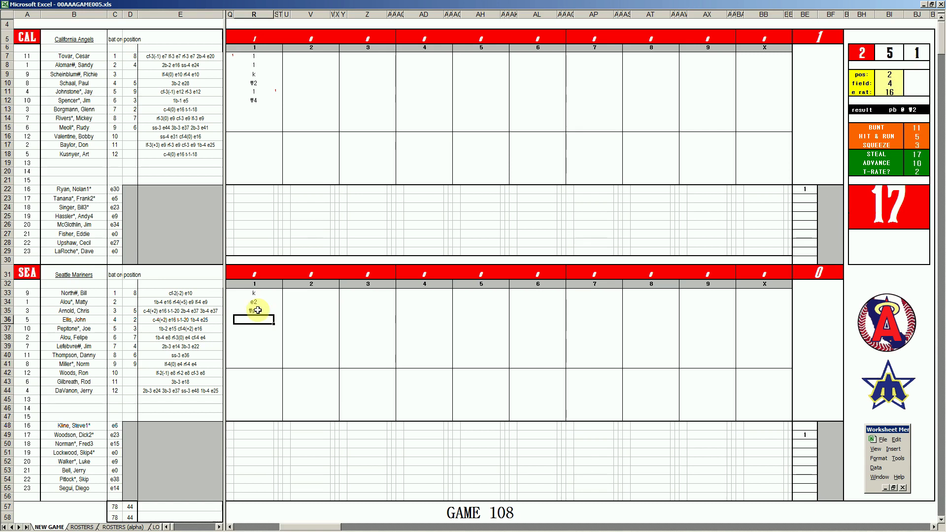
Record 1 for Seattle's fourth and fifth batters in the first inning, marking the fifth batter's RBI and the second batter's run.
text(1)
key(Return)
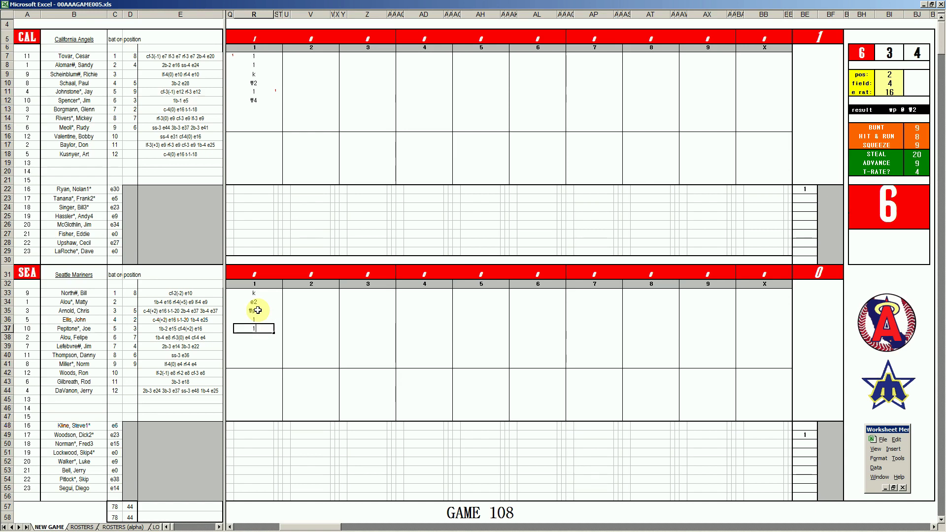
text(1)
key(Return)
key(Up)
key(Up)
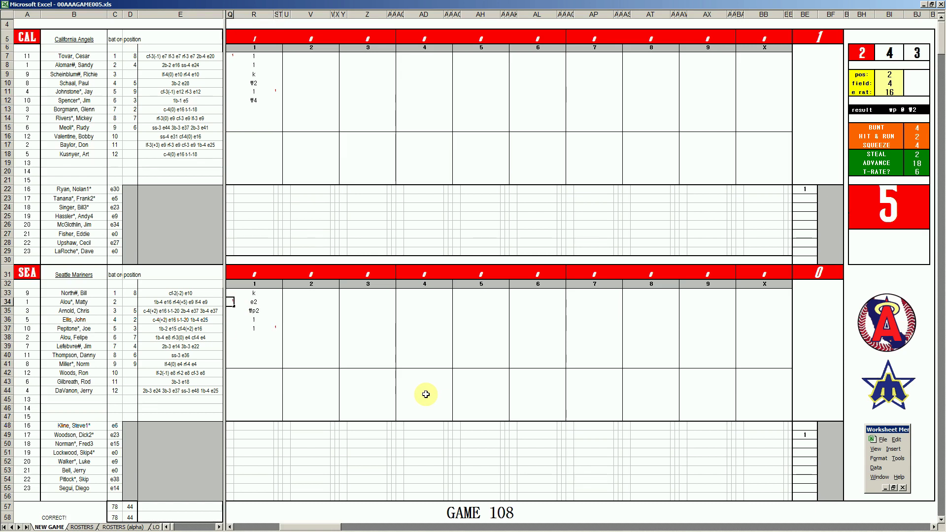
click(257, 337)
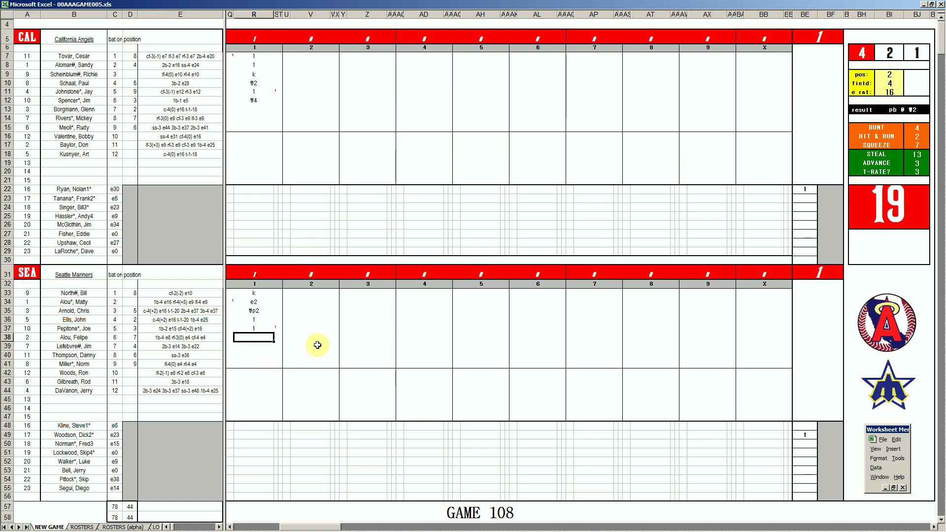
Look up the play for position 7 with fielding rating 3, and record 2 as Seattle's sixth batter's first-inning result.
key(ctrl+p)
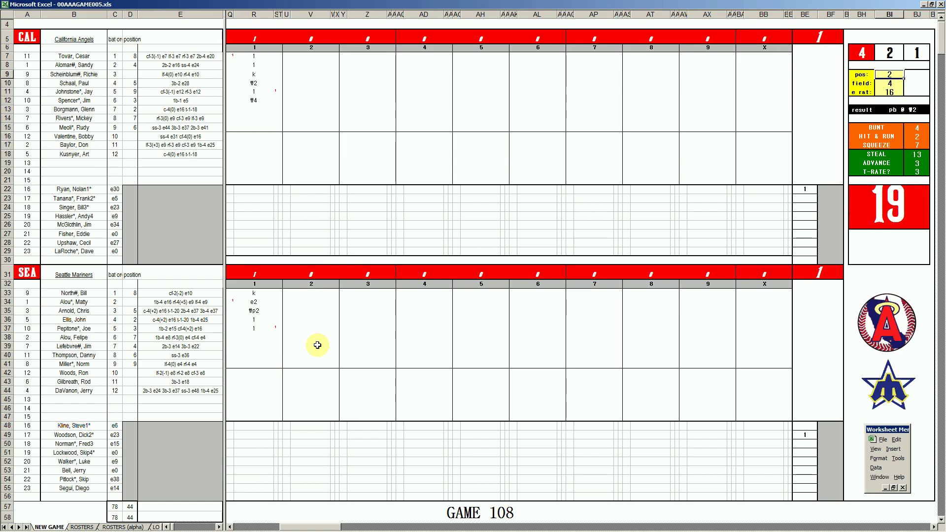
text(7)
key(Return)
text(3)
key(Return)
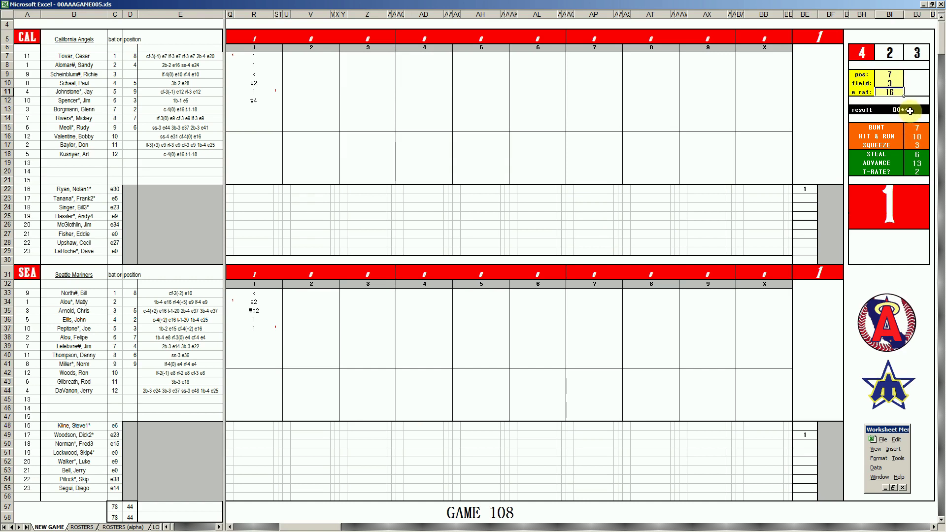
click(260, 338)
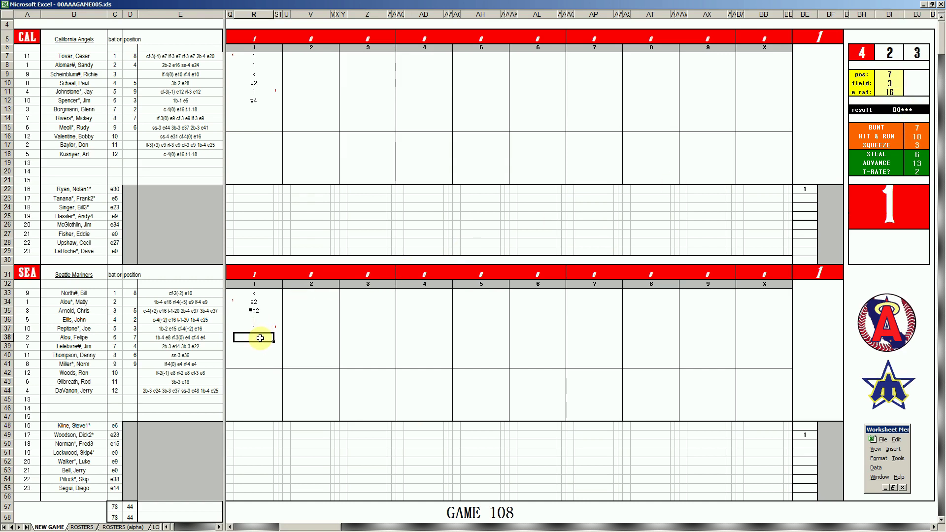
text(2)
key(Return)
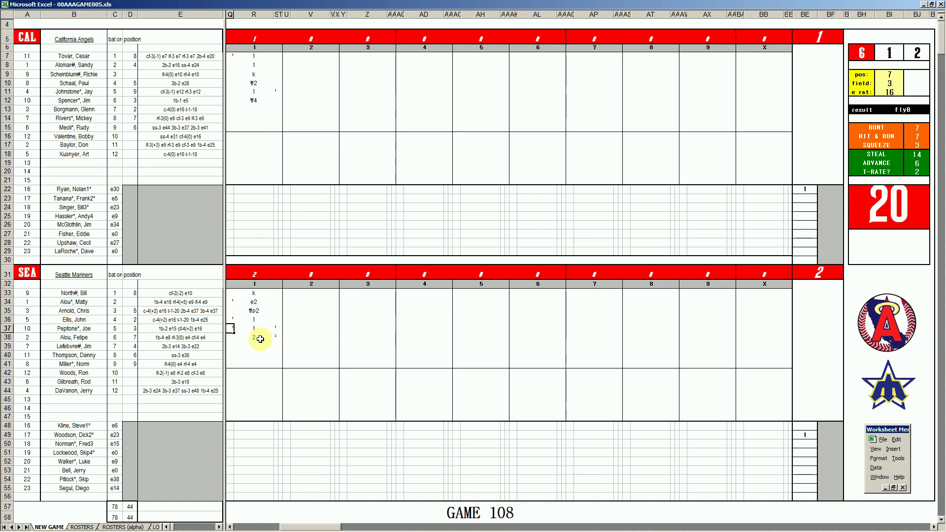
Mark the runs of Seattle's fourth and fifth batters, and record k as the seventh batter's first-inning result.
key(Right)
key(Down)
key(Down)
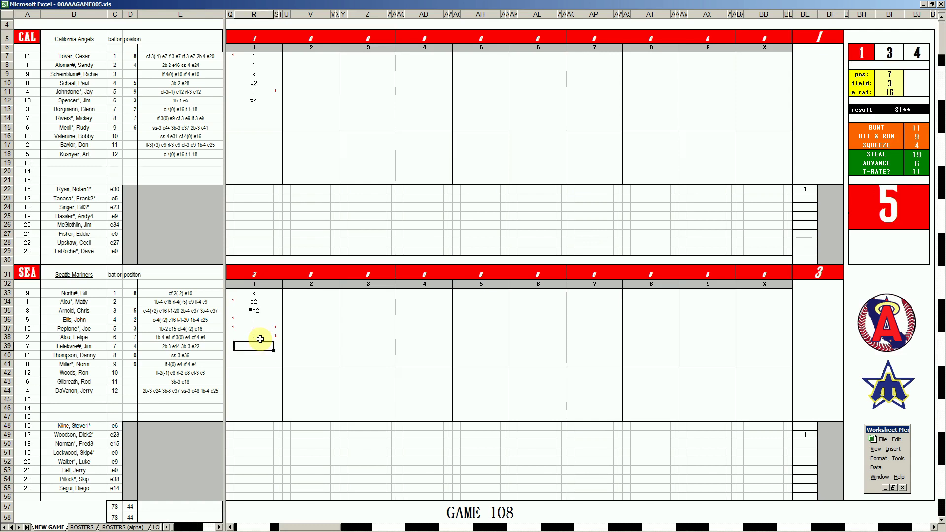
text(k)
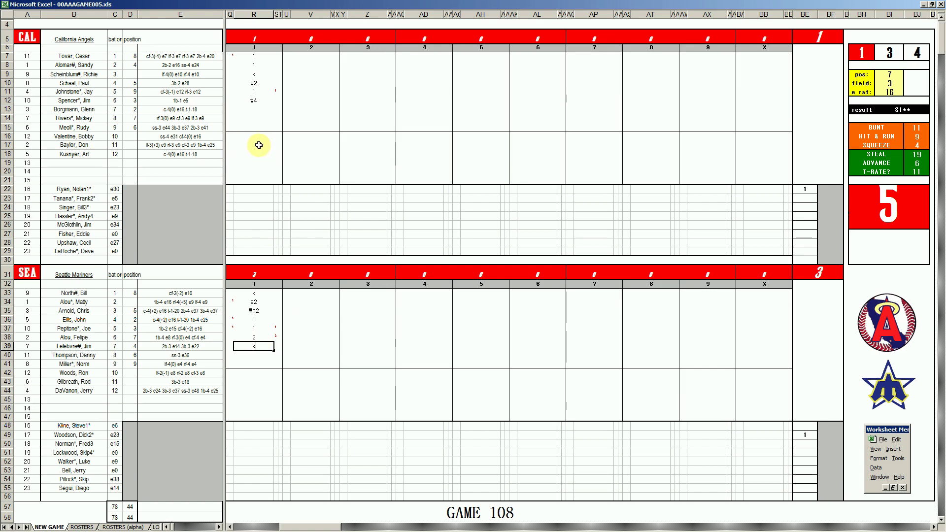
Look up the play for position 6, fielding rating 3 and error rating 36, and record #63 for California's seventh batter in the second inning.
click(291, 111)
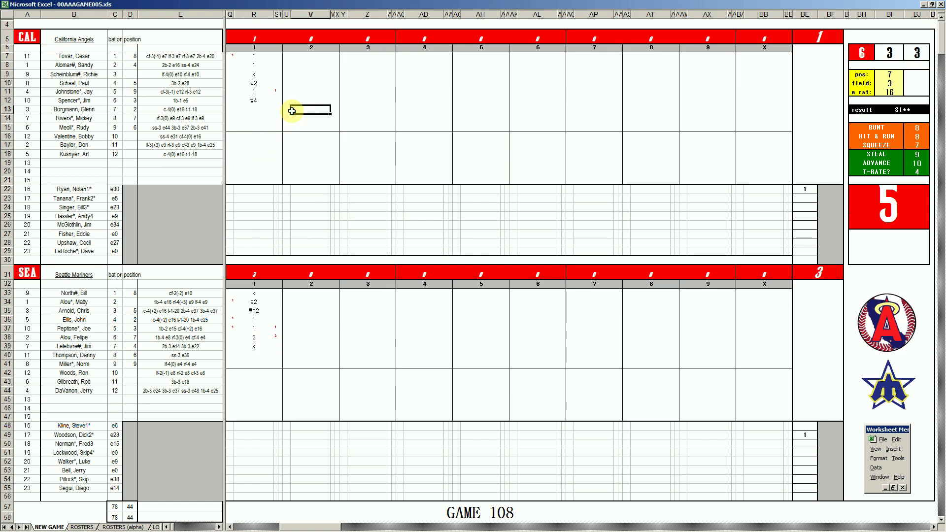
key(Tab)
key(Return)
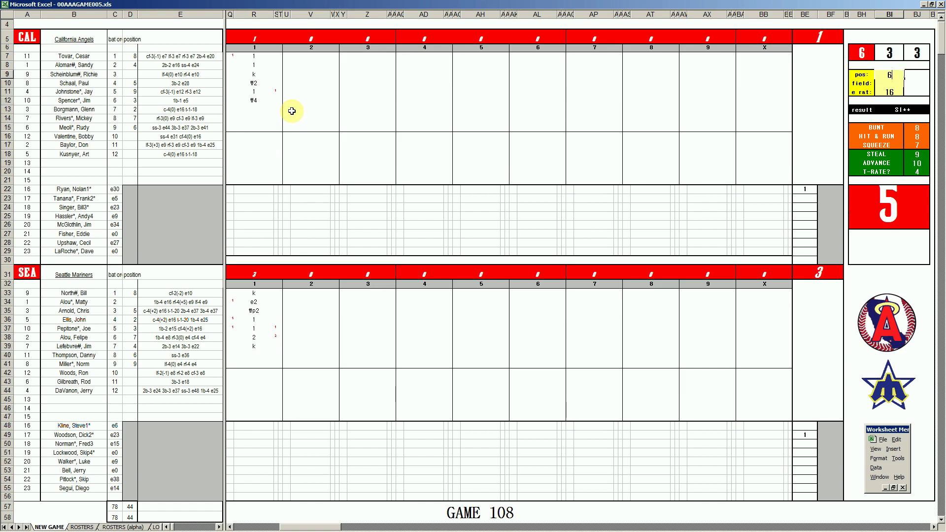
key(Return)
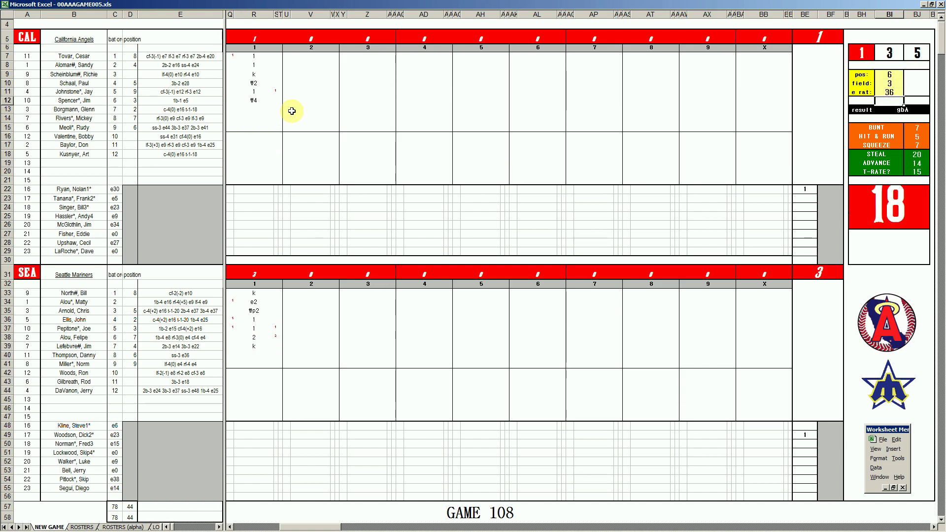
click(310, 110)
text(#3)
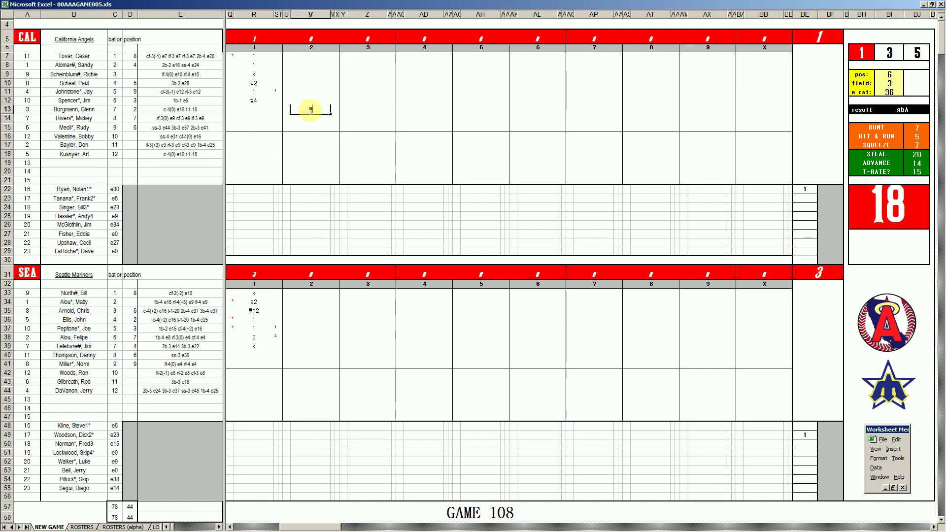
key(Return)
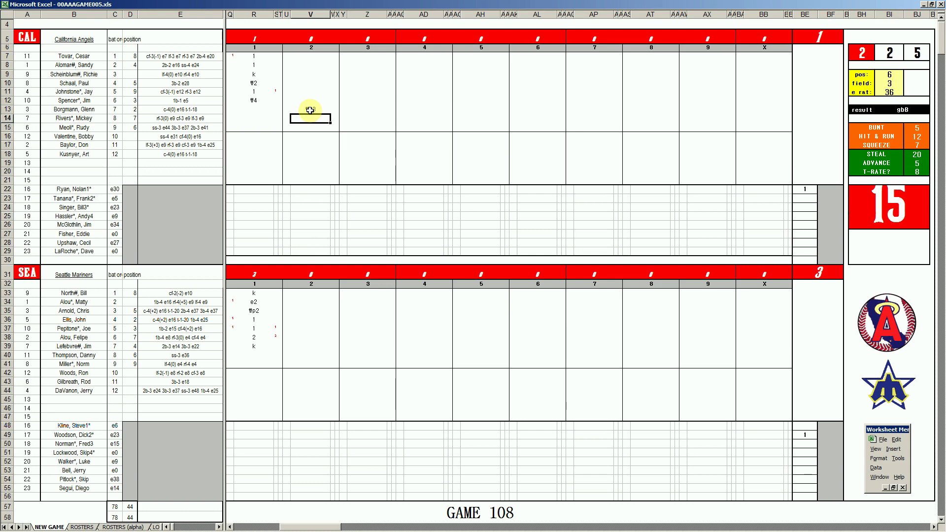
Record the second-inning results of California's eighth and ninth batters as #43 and #7.
text(#43)
key(Return)
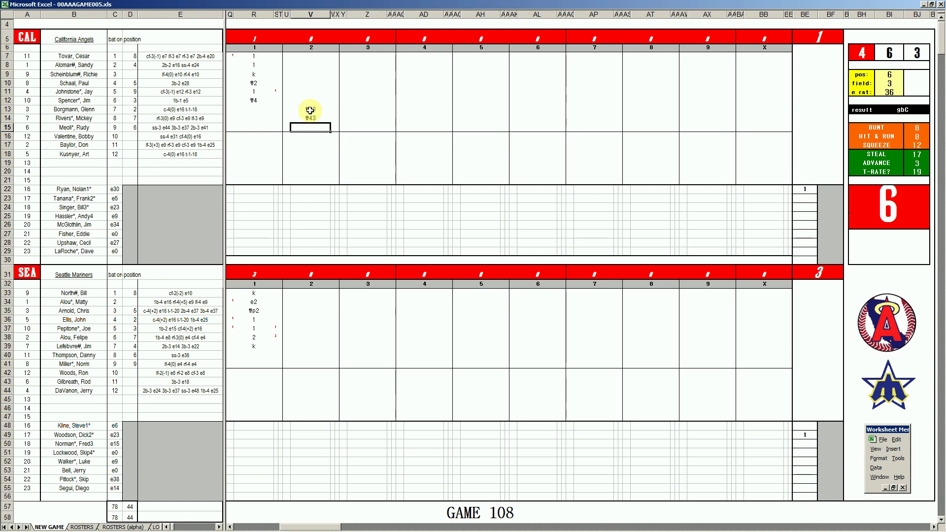
text(#7)
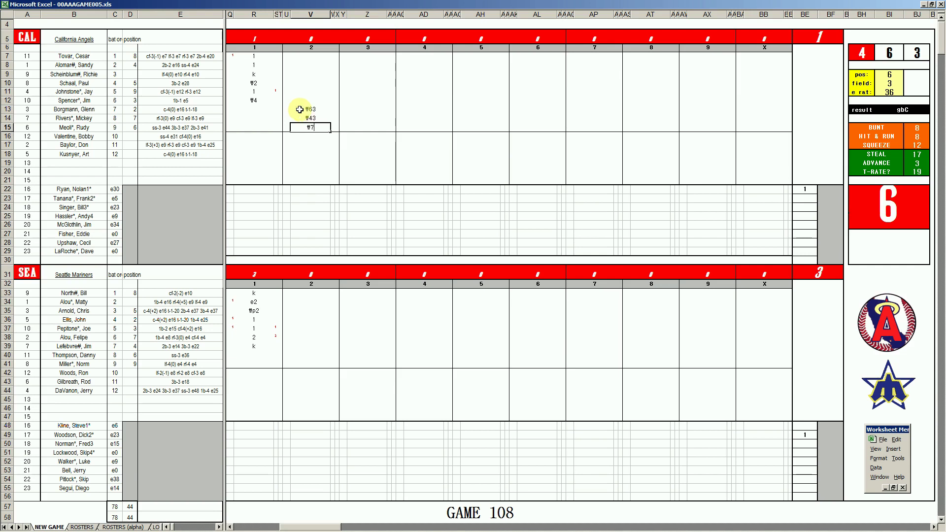
Record Seattle's second-inning results as 8 for the eighth batter, k for the ninth and k for the leadoff batter.
click(303, 355)
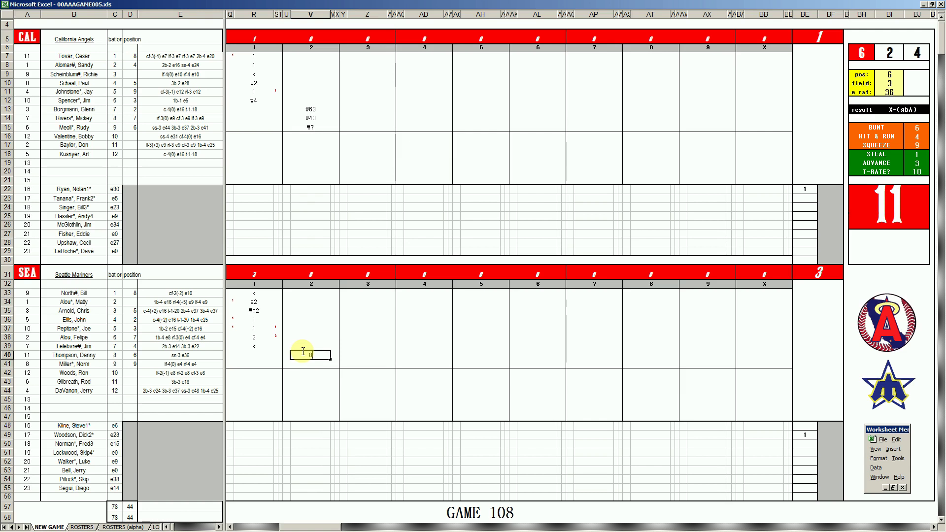
key(Return)
text(k)
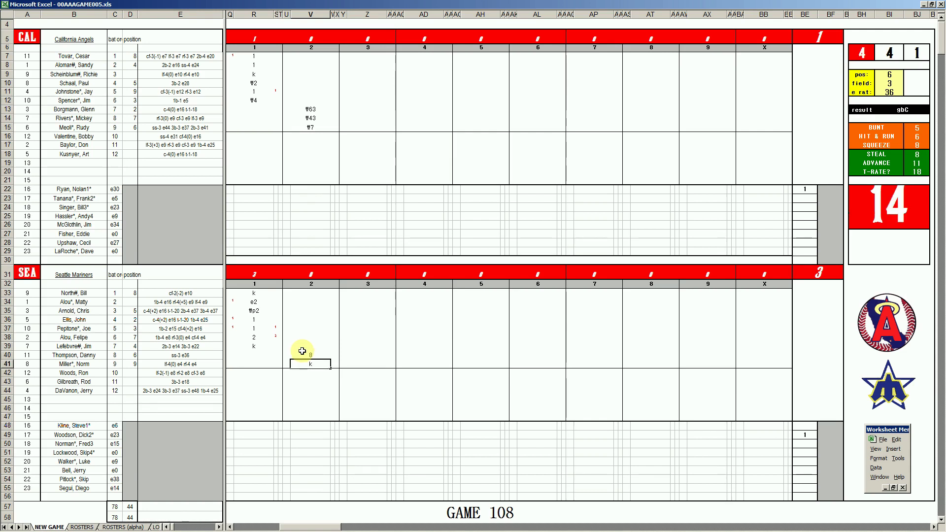
key(Return)
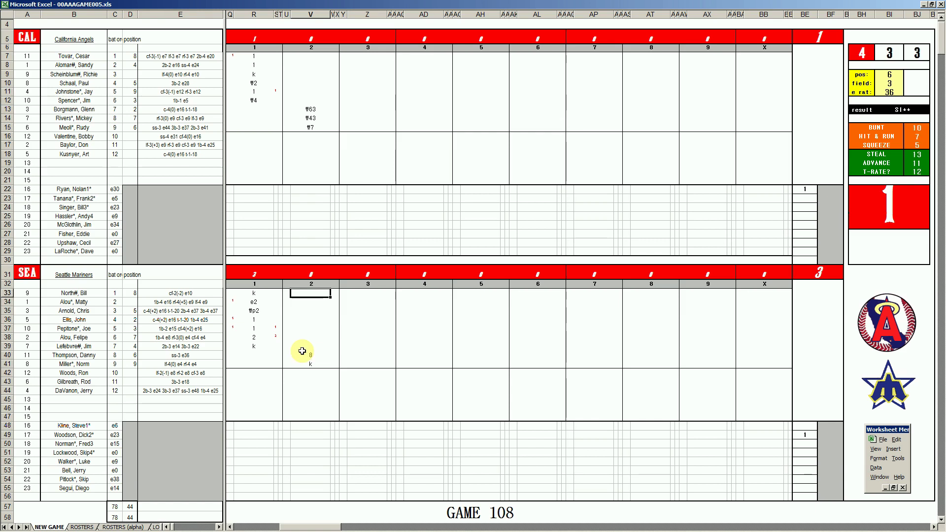
text(k)
key(Return)
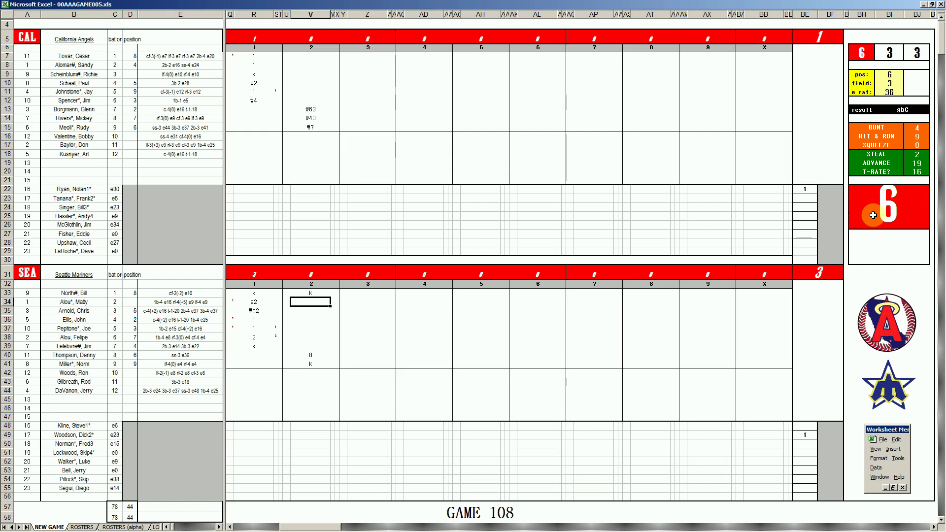
Record 2 for Seattle's second batter in the second inning, and enter r in that inning for Seattle's first listed pitcher.
text(2)
key(Return)
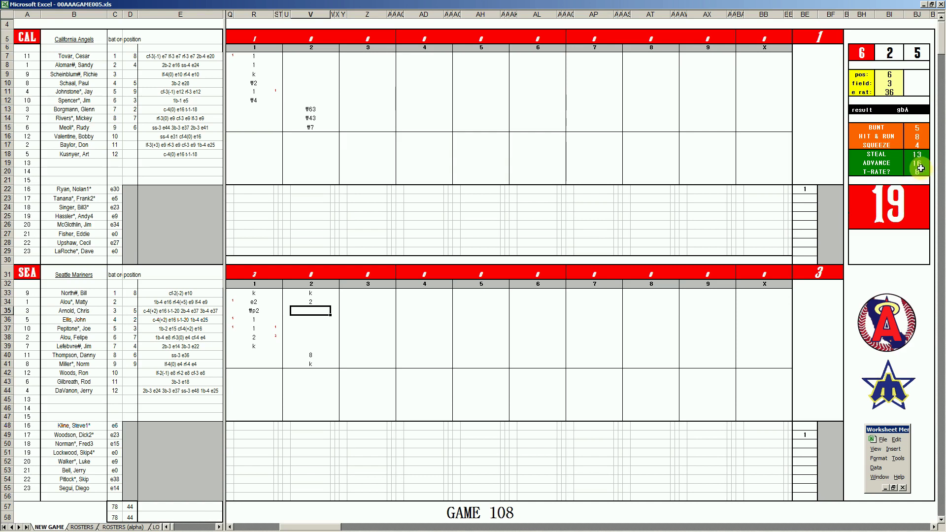
key(Down)
key(Down)
key(Down)
key(Down)
key(Down)
key(Down)
key(Down)
key(Down)
key(Down)
key(Down)
key(Down)
key(Down)
key(Down)
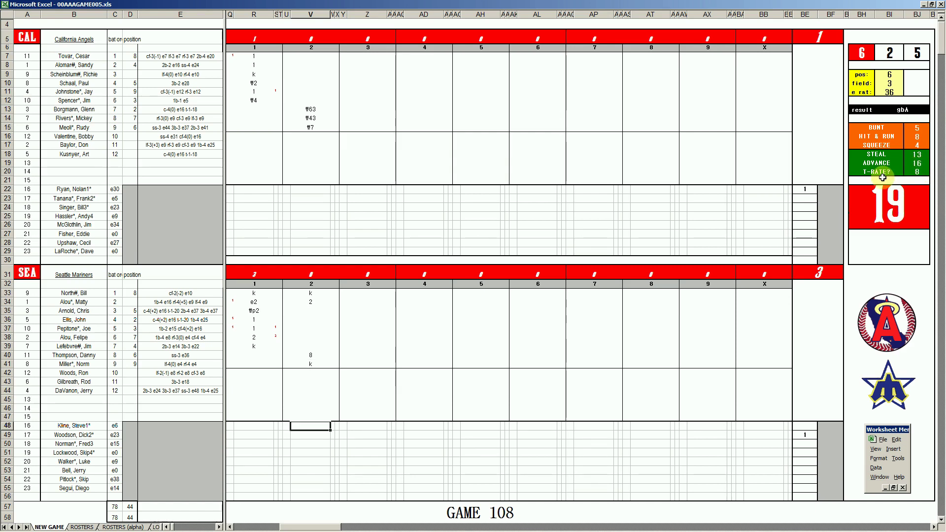
text(r)
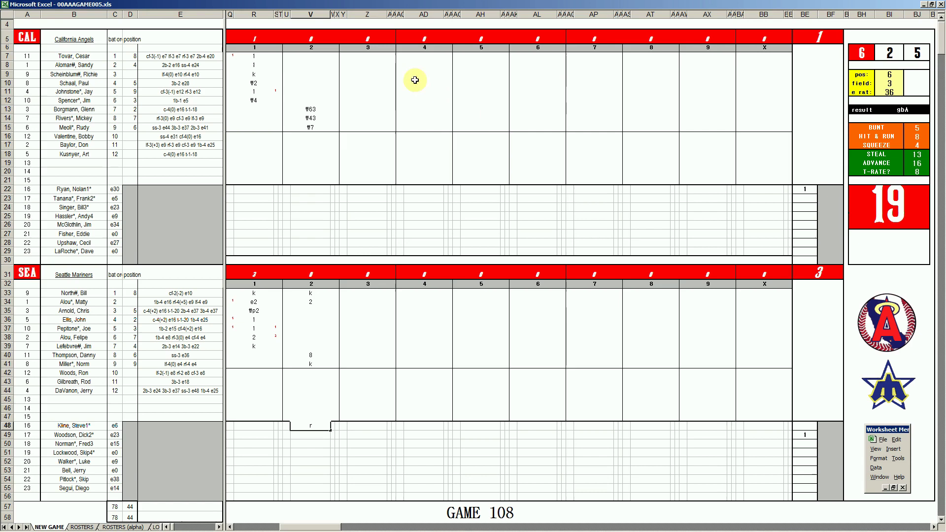
Record California's third-inning results as #6, #43 and #43 for the first three batters.
click(365, 57)
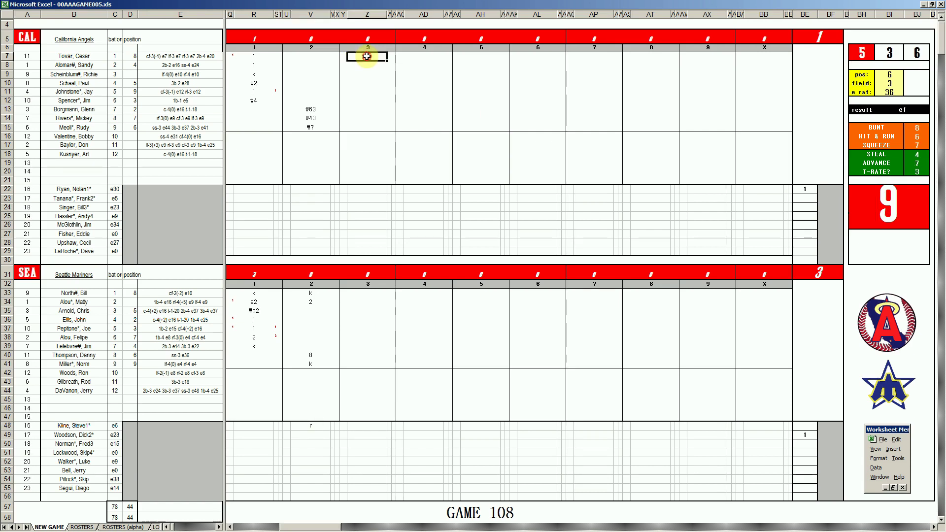
text(#6)
key(Return)
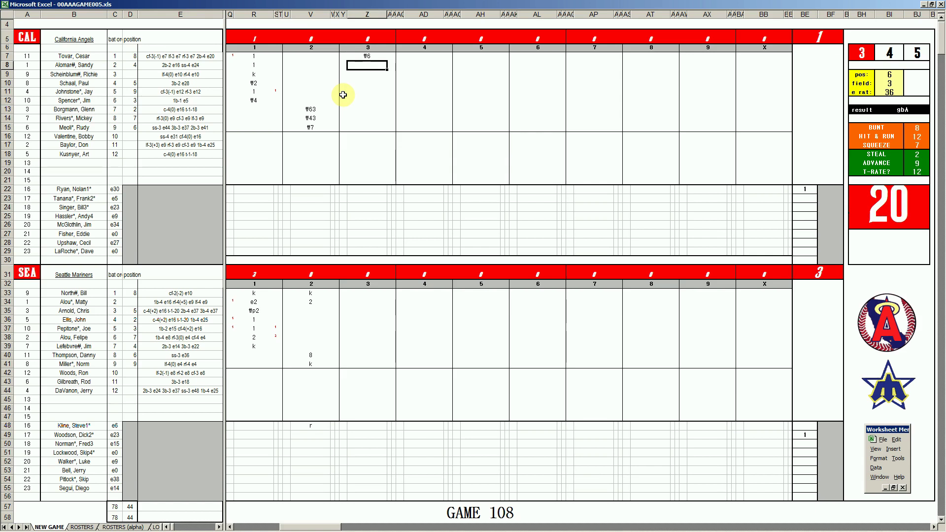
text(#43)
key(Return)
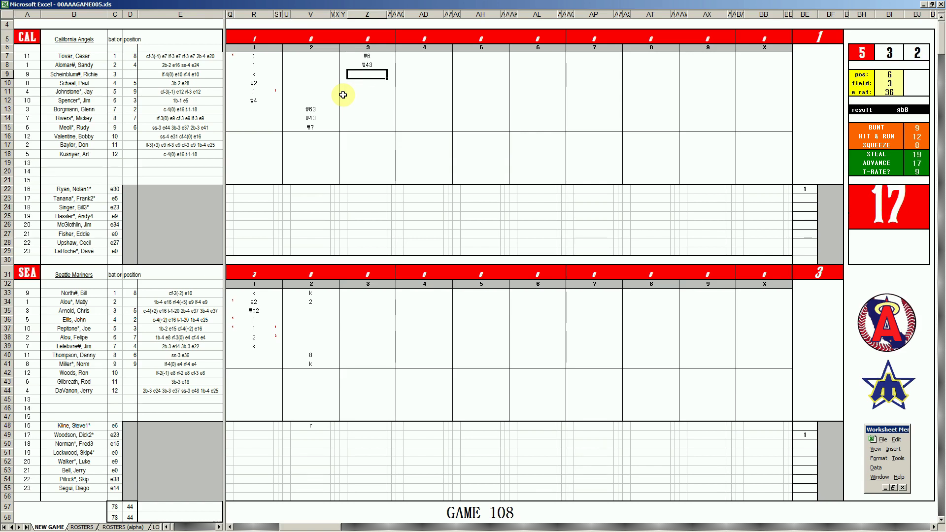
text(#43)
Record Seattle's third-inning results as #7, #8 and #33 for the third, fourth and fifth batters.
click(366, 311)
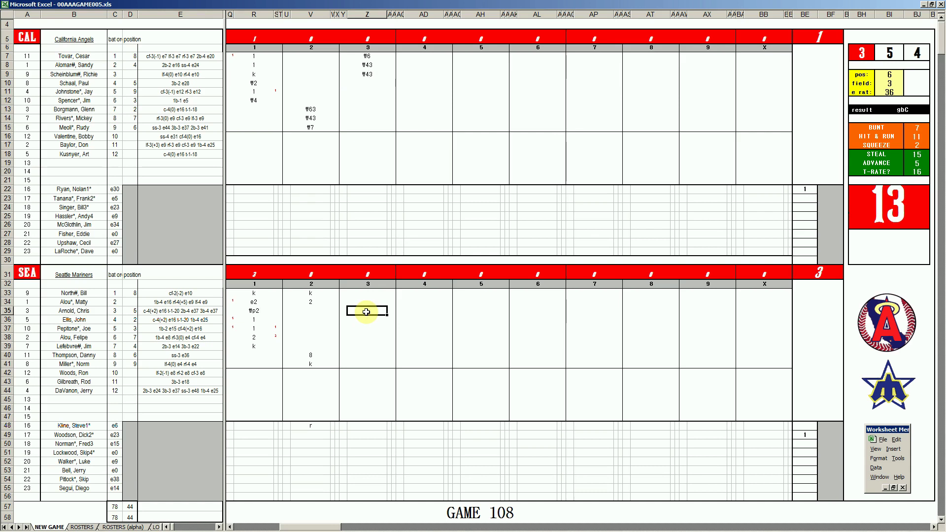
key(Return)
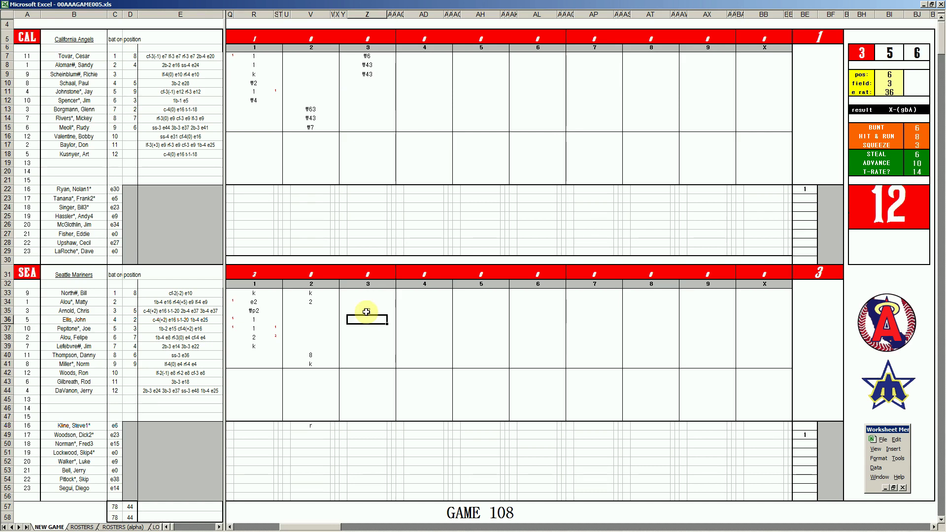
text(#8)
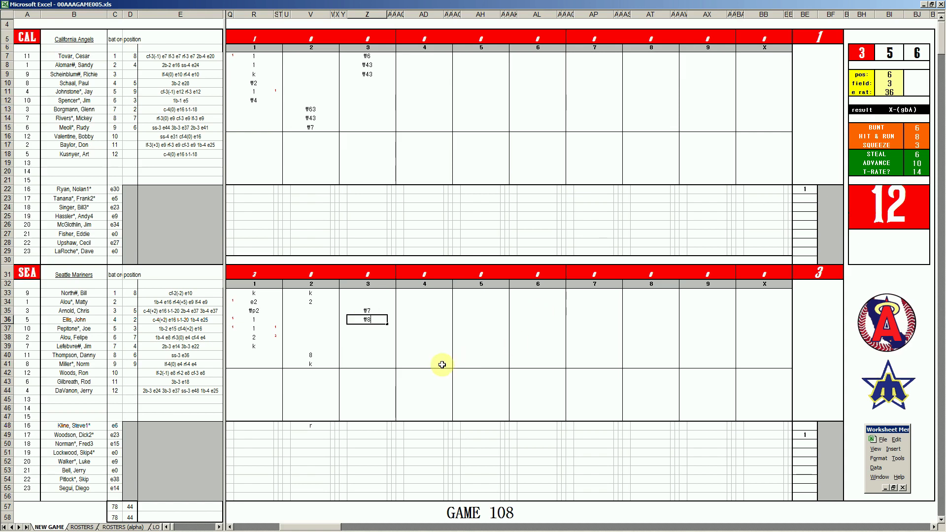
key(Return)
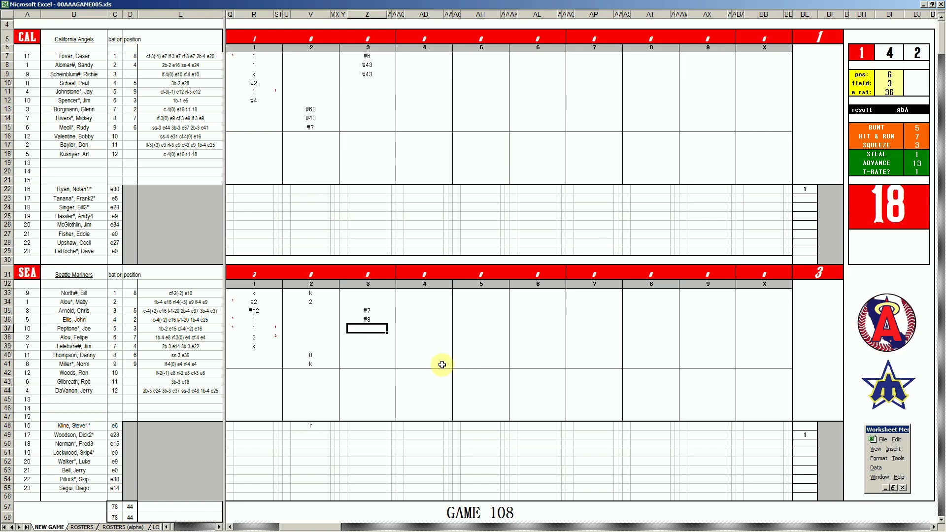
text(#33)
Record California's fourth-inning results as #8, 1, k and 1 for the fourth through seventh batters.
click(408, 84)
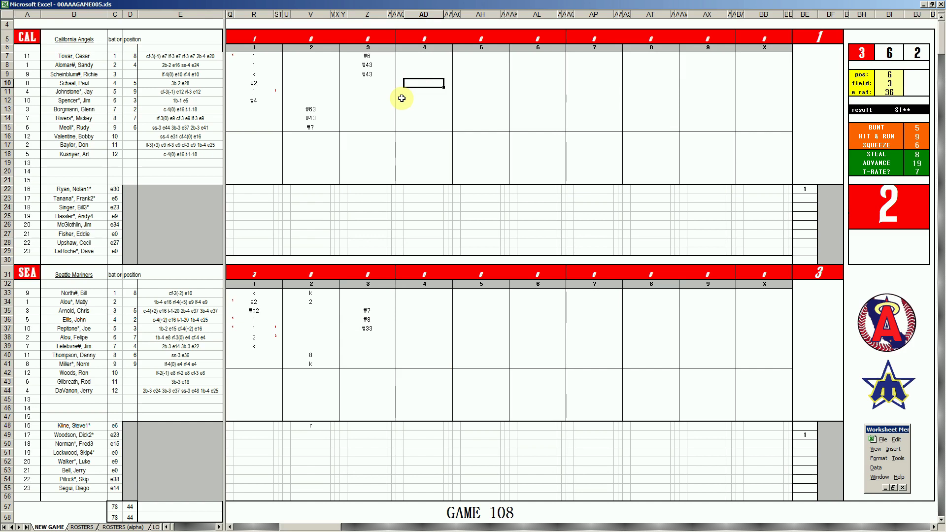
text(#8)
key(Return)
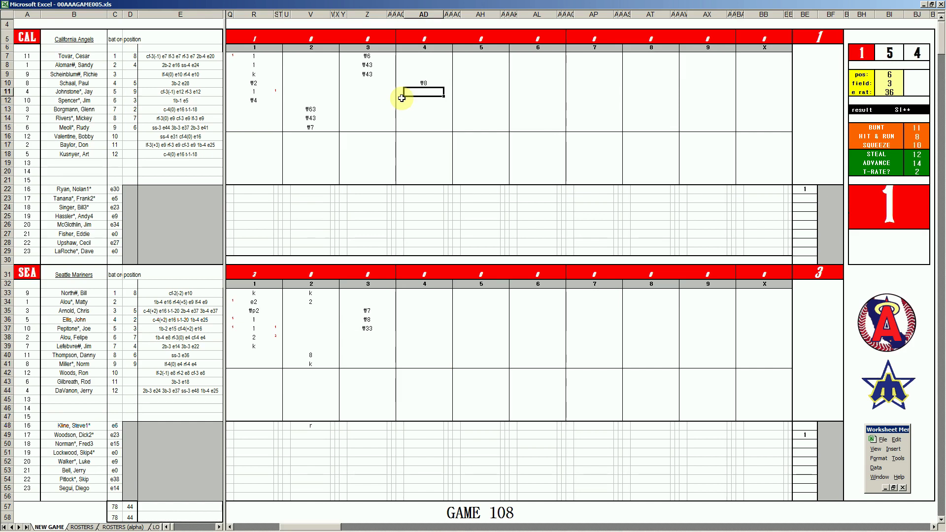
text(1)
key(Return)
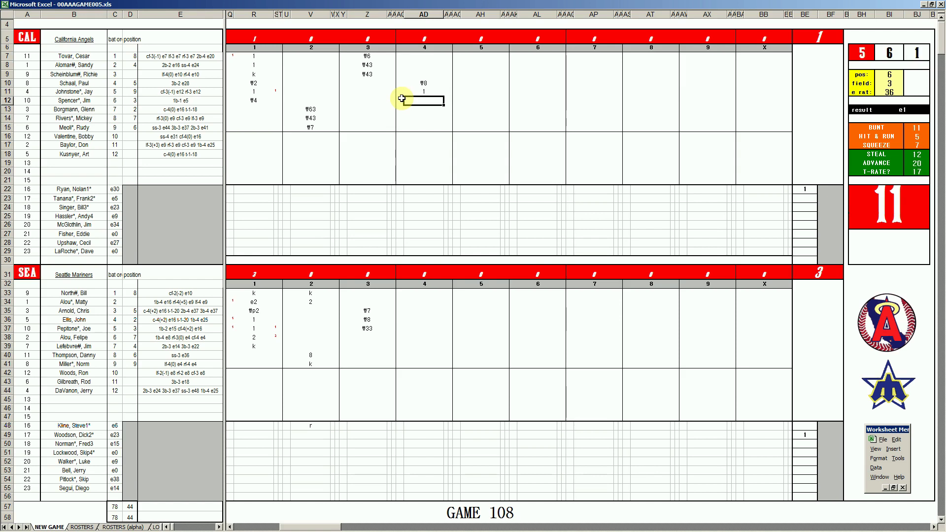
text(k)
key(Return)
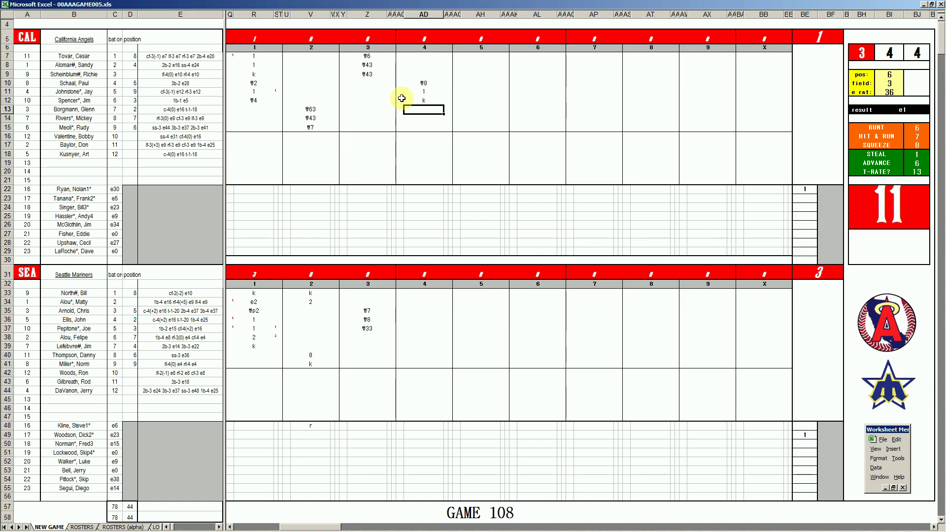
text(1)
key(Return)
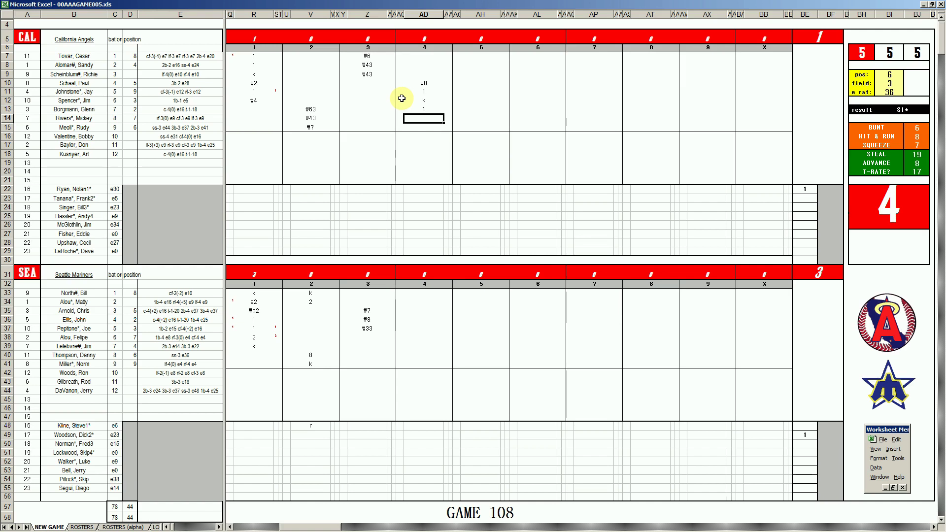
Look up the play for position 6 with fielding rating 3, and record #63 for California's eighth batter in the fourth inning.
key(ctrl+q)
text(6)
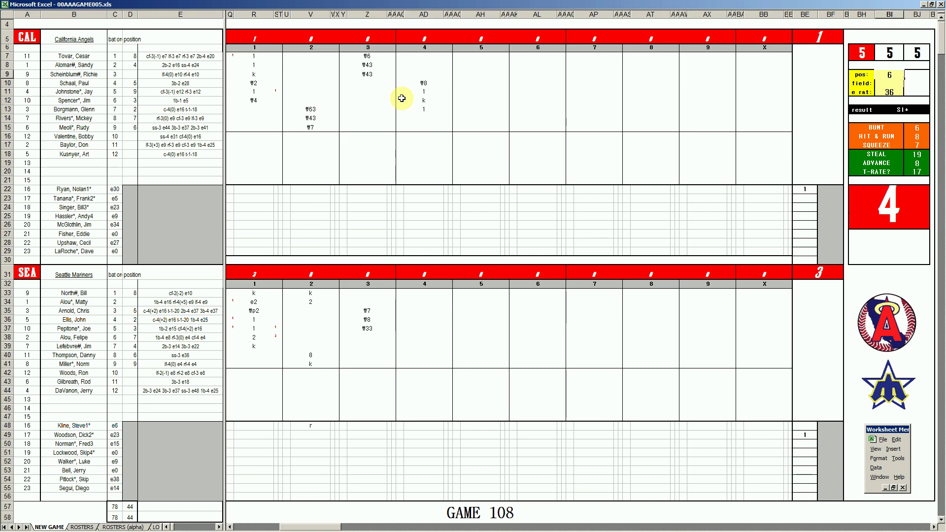
key(Return)
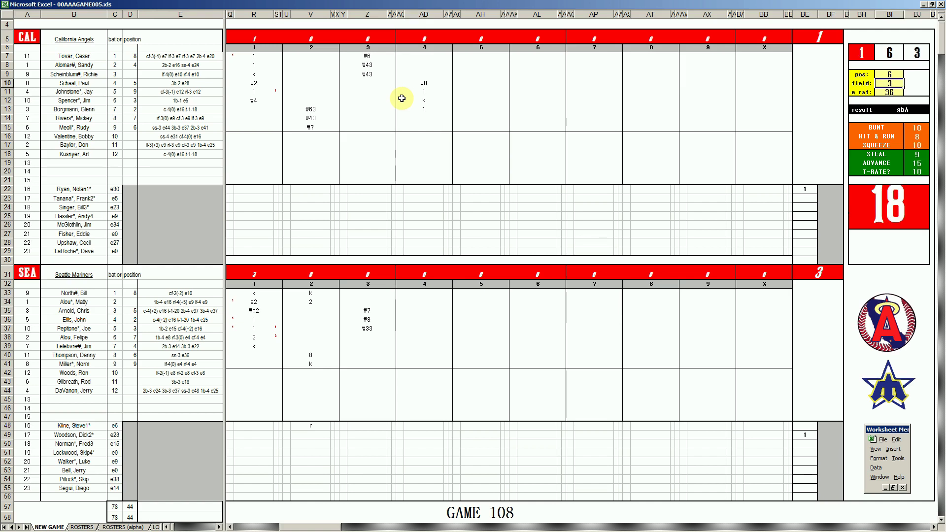
text(3)
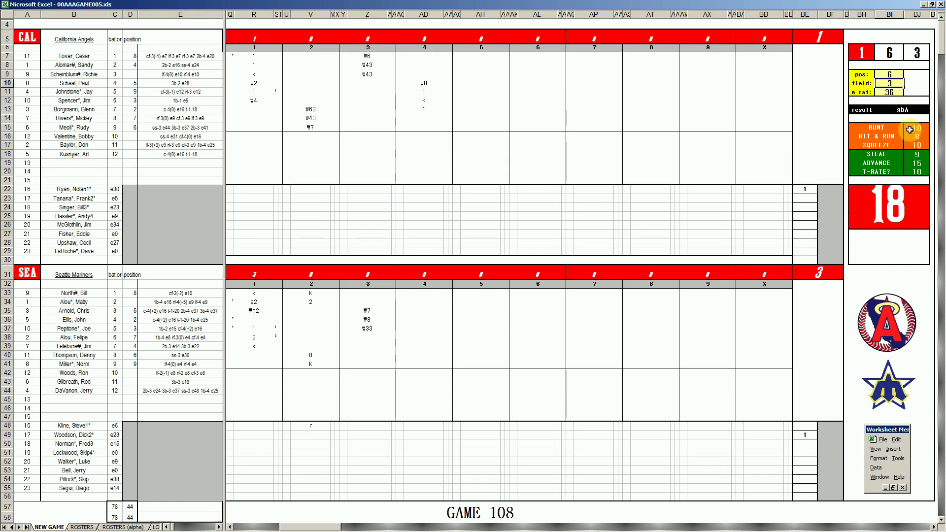
click(430, 120)
text(#63)
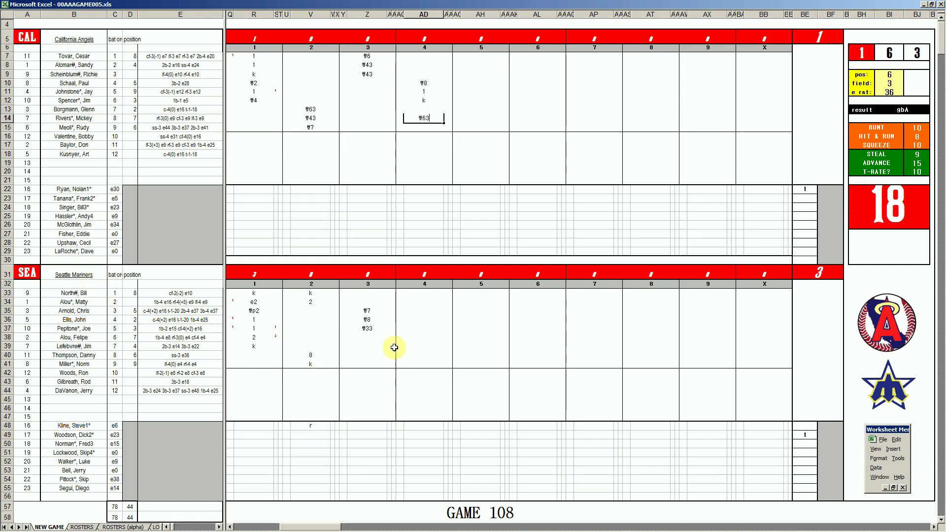
Record Seattle's fourth-inning results as #7, 1 and #163 for the sixth, seventh and eighth batters.
click(419, 336)
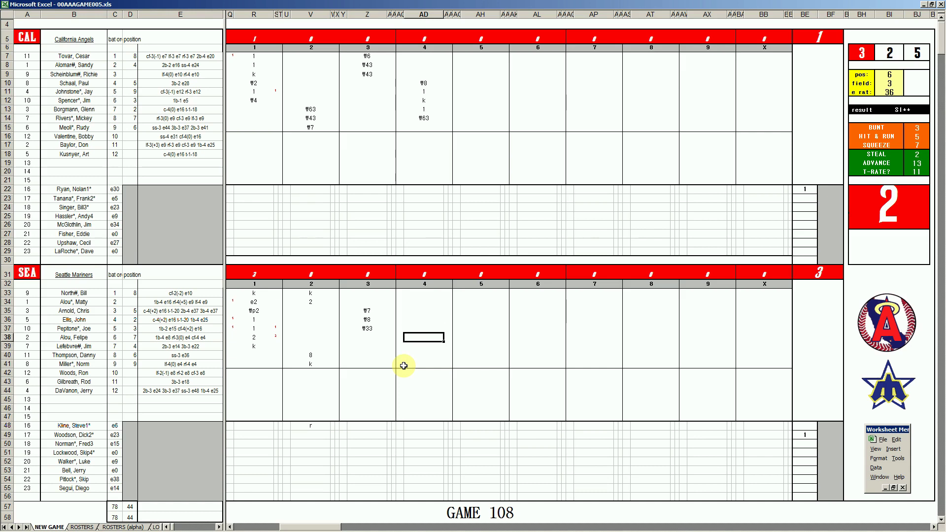
text(#7)
key(Return)
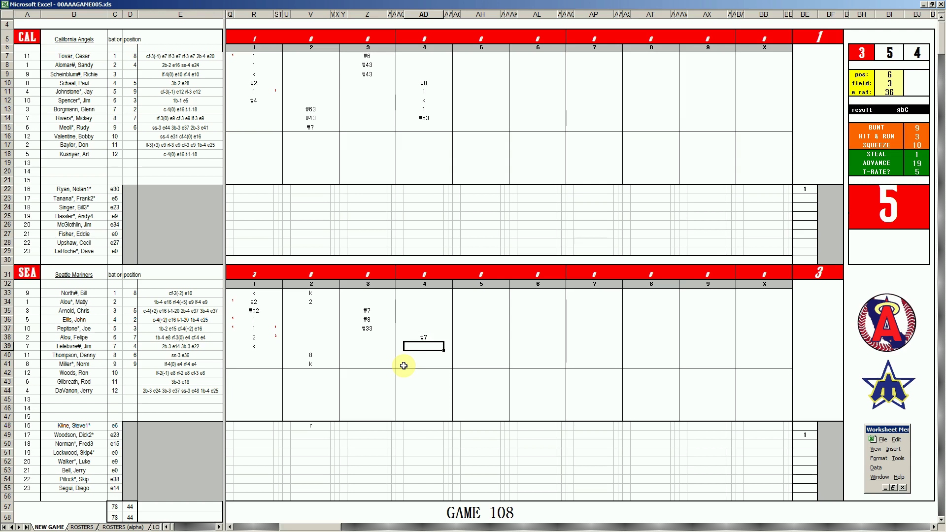
text(1)
key(Return)
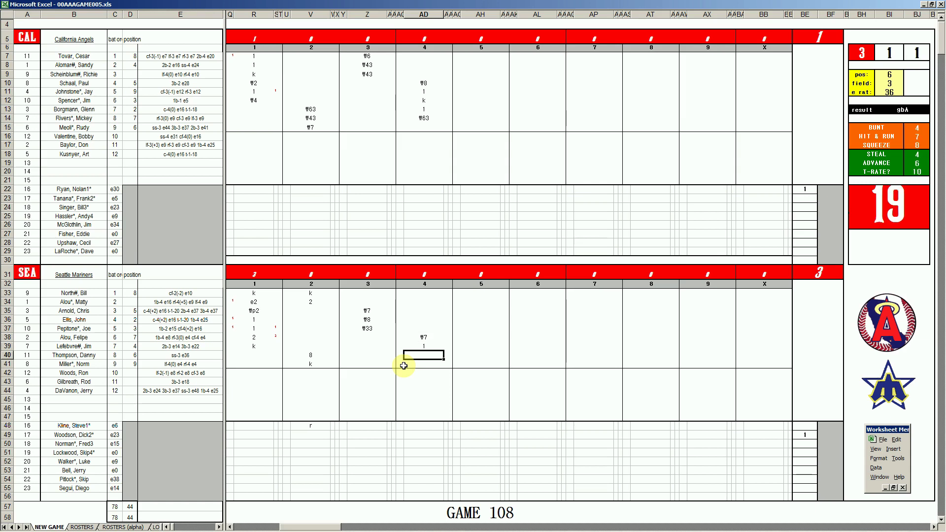
text(#163)
Record California's fifth-inning results as 1 for the ninth batter, #555 for the leadoff batter and 1 for the second batter.
click(480, 128)
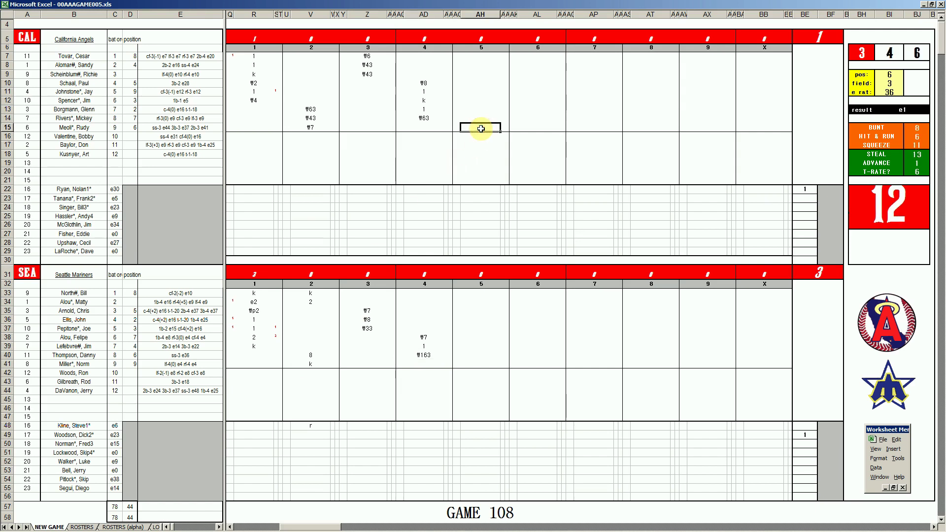
key(Up)
key(Up)
key(Up)
key(Up)
key(Up)
key(Up)
key(Up)
key(Up)
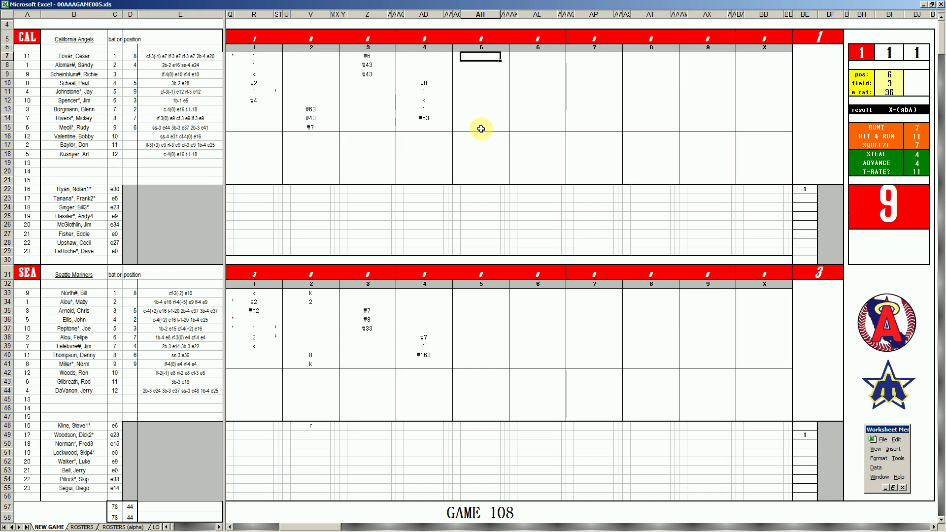
text(#555)
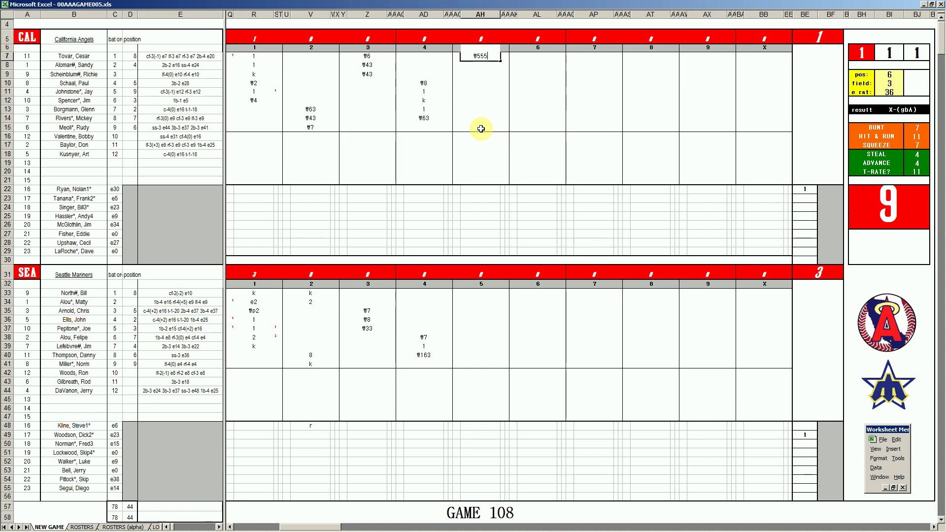
key(Return)
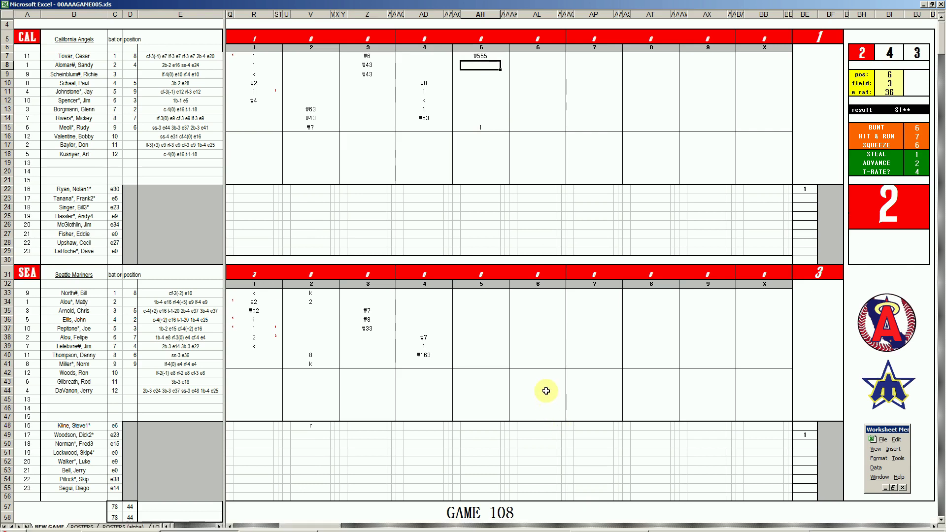
text(1)
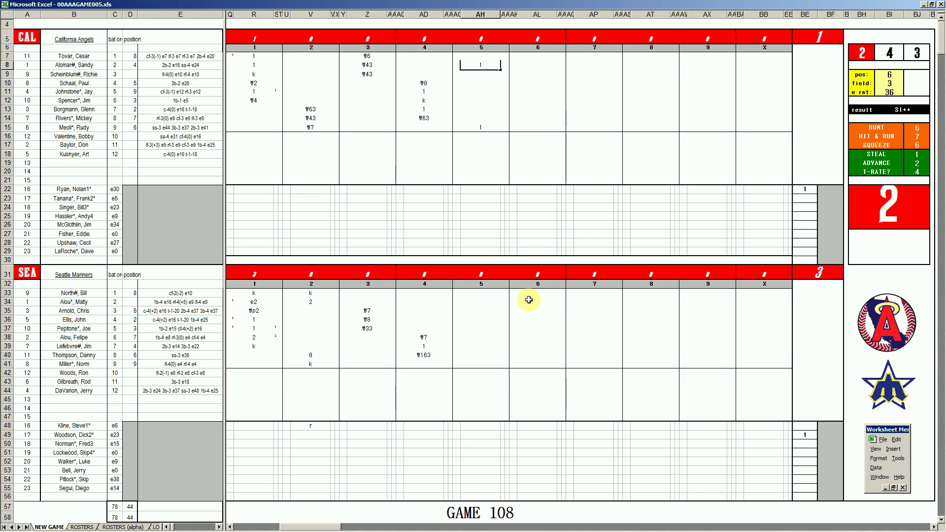
key(Return)
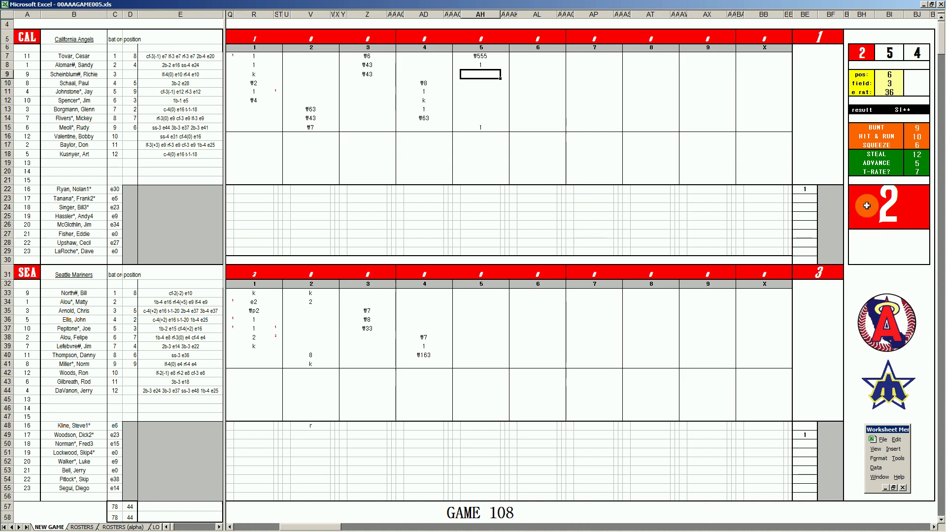
Add a mark in the second narrow column beside the fifth-inning result of California's second batter.
key(Up)
key(Right)
text(1)
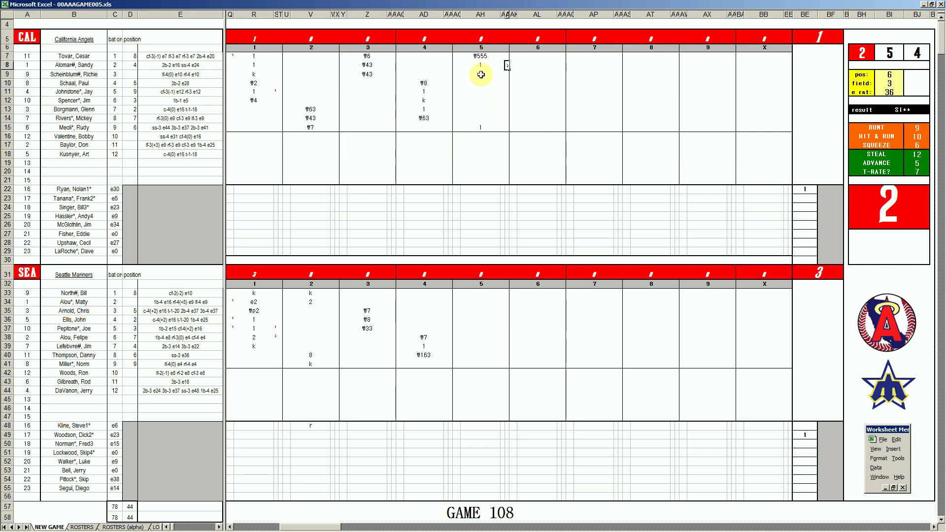
Record fifth-inning results of 1 and #3 for California's third and fourth batters, marking the second batter's run and the third batter's RBI.
click(480, 74)
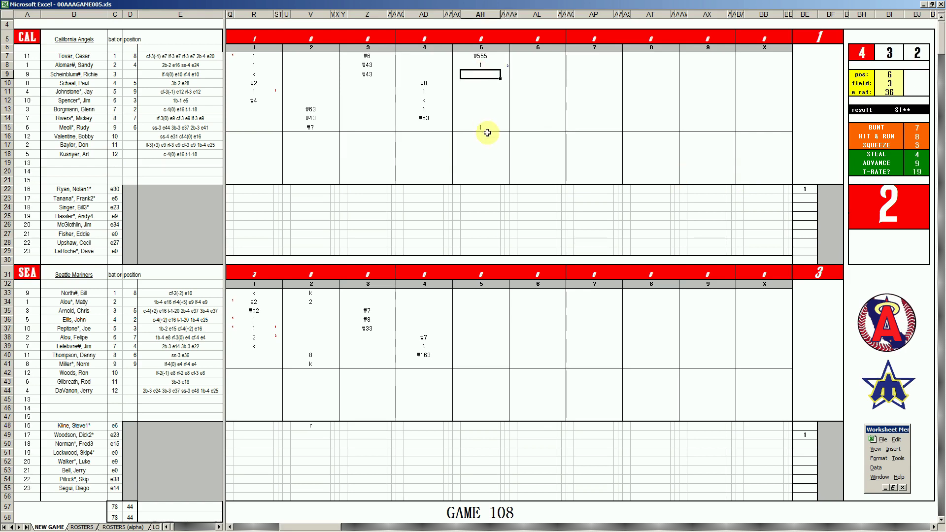
key(ctrl+Right)
key(ctrl+Right)
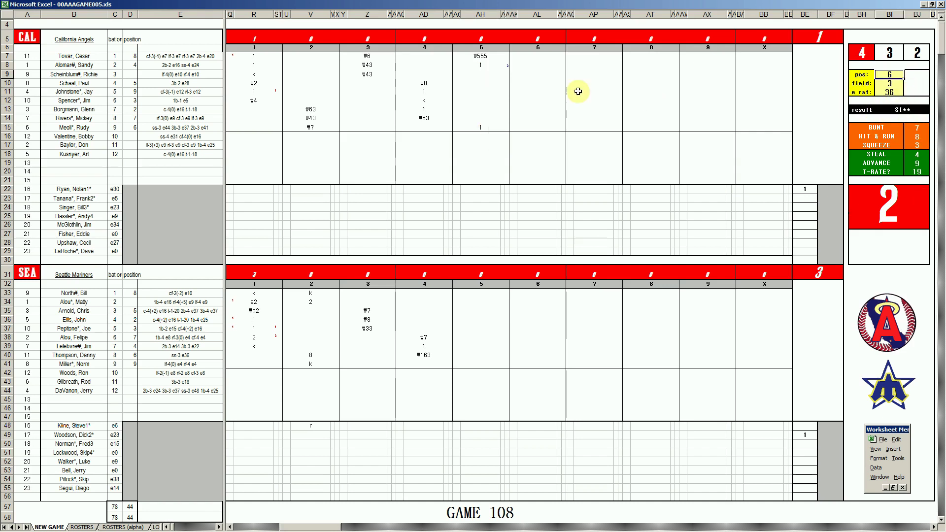
click(480, 74)
text(1)
key(Left)
key(Down)
key(Right)
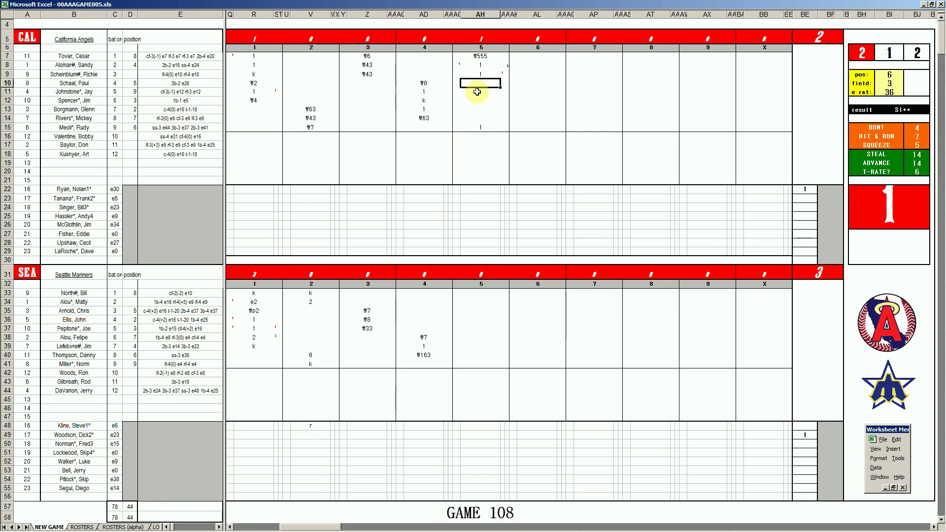
text(#3)
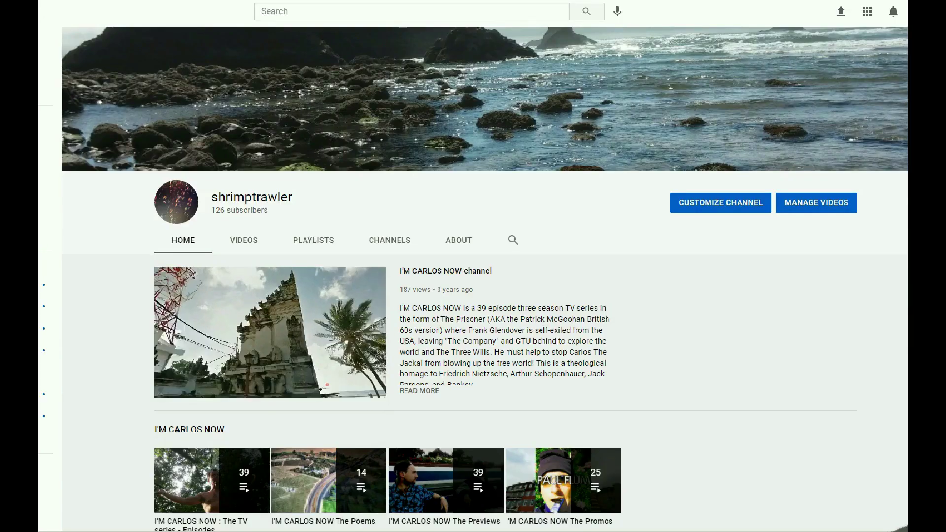
scroll(483, 275, down, 4)
scroll(483, 276, down, 4)
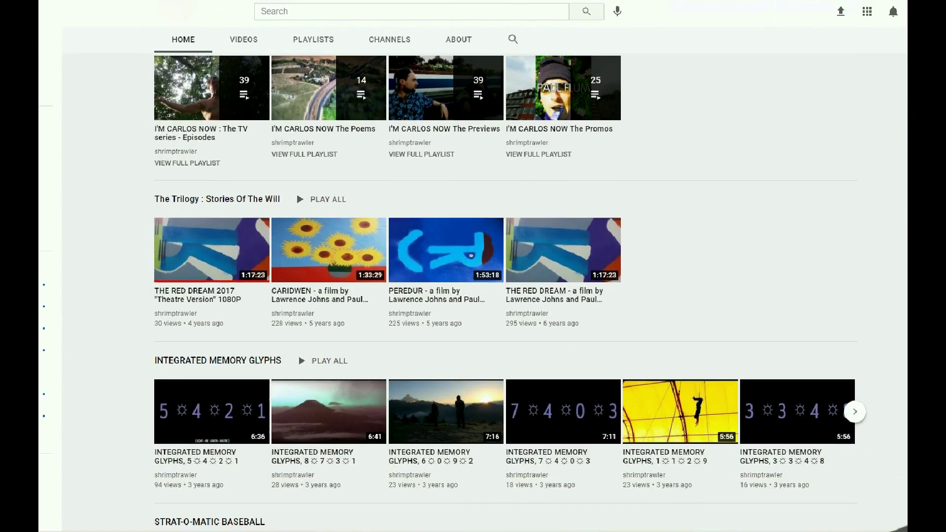
scroll(482, 275, down, 3)
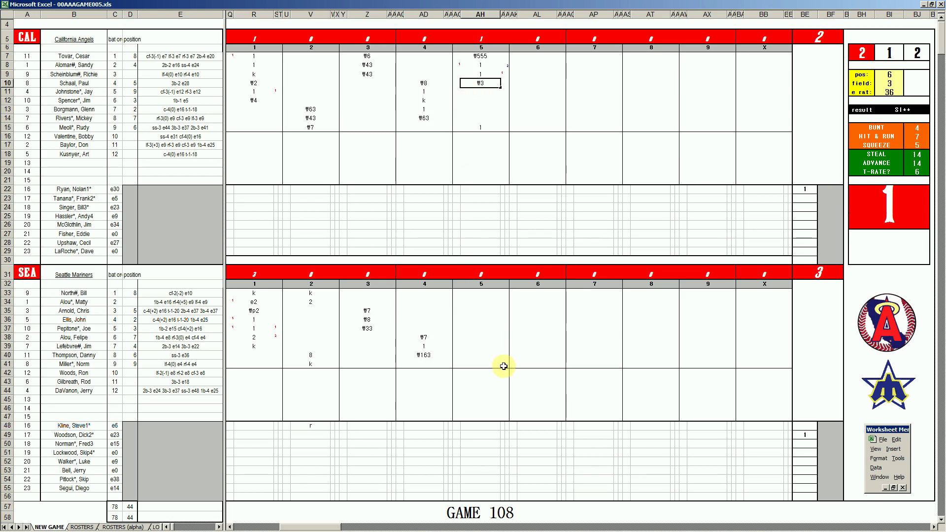
Record Seattle's fifth-inning results as k for both the ninth batter and the leadoff batter.
click(470, 365)
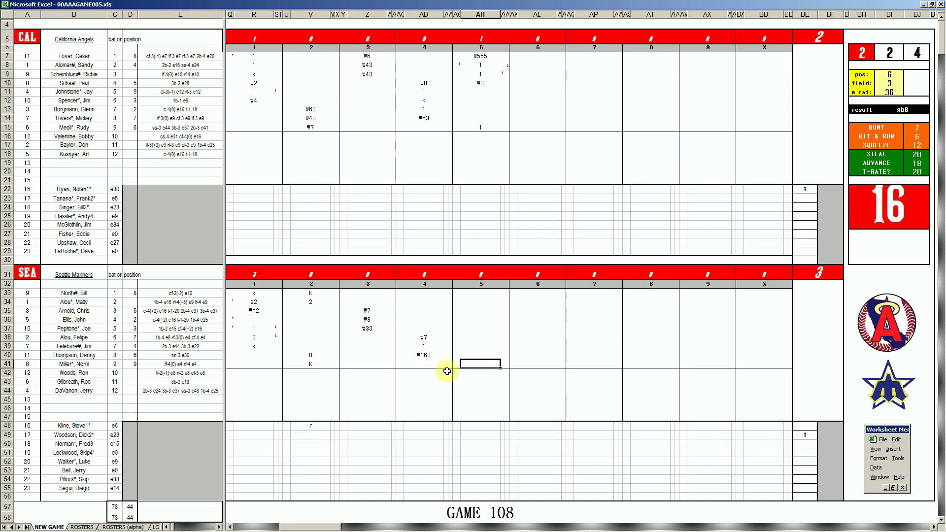
text(k)
key(Return)
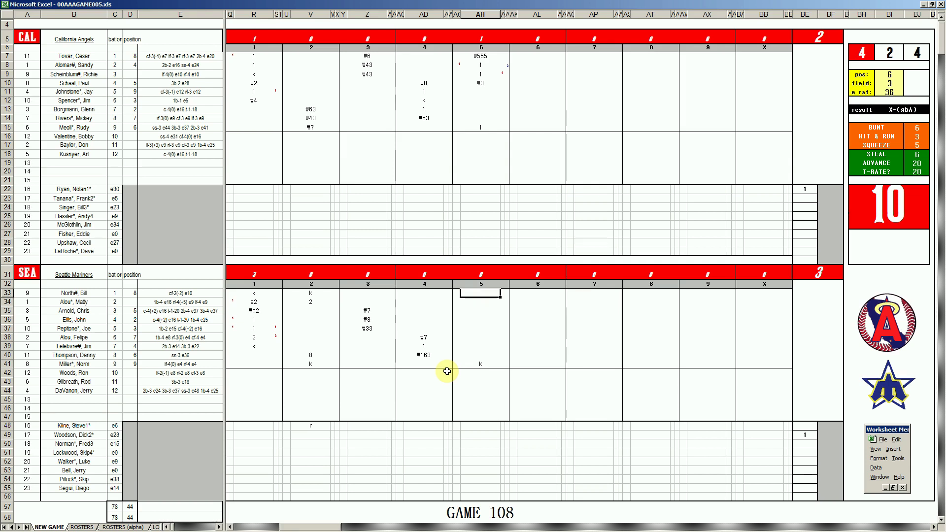
text(k)
key(Return)
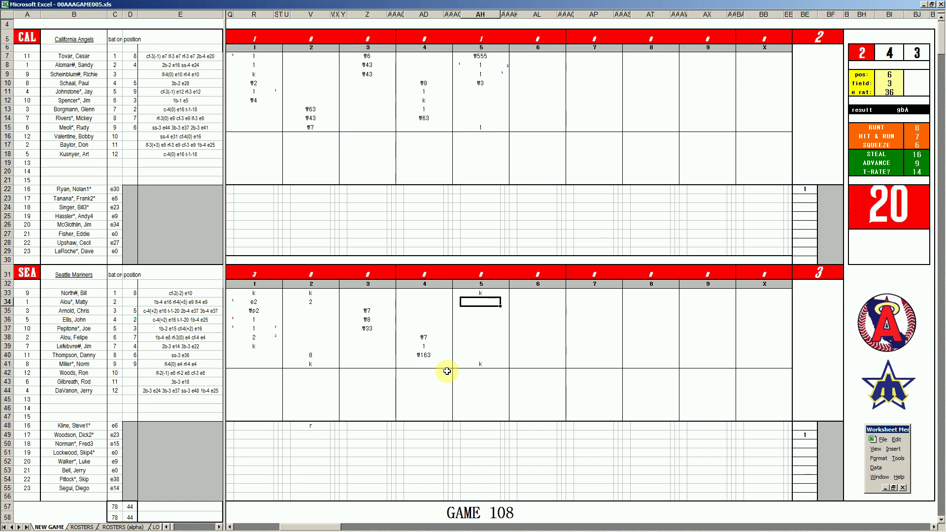
Record Seattle's fifth-inning results as 1 for the second batter, with a mark in the narrow column beside it, and #63 for the third.
text(1)
key(Return)
key(Up)
key(Right)
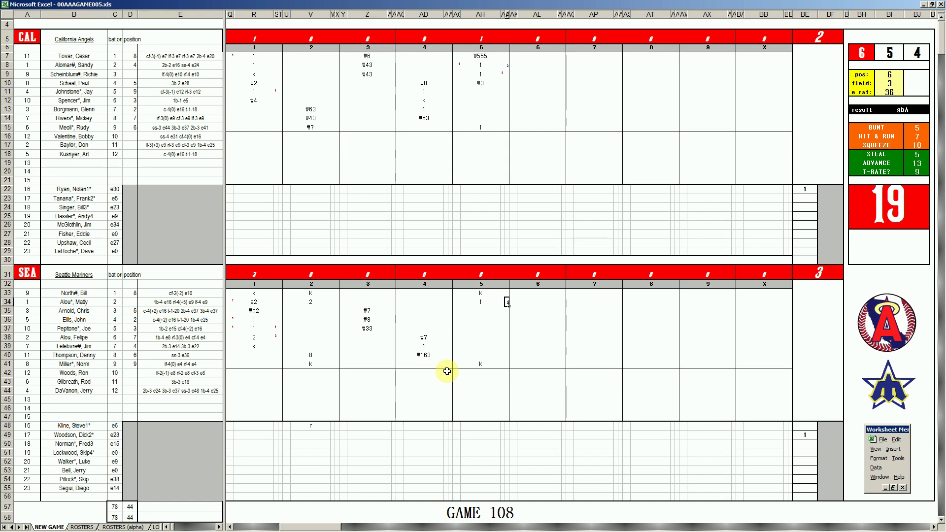
key(Return)
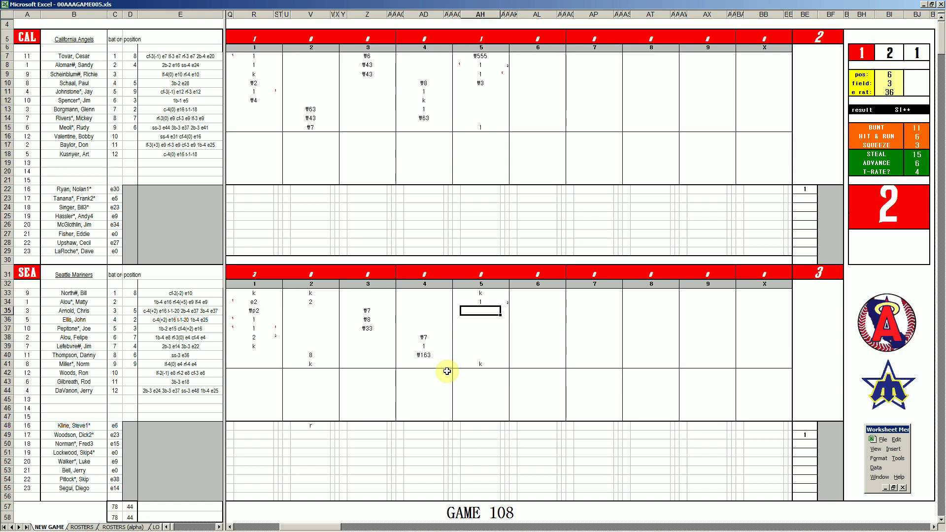
text(\63)
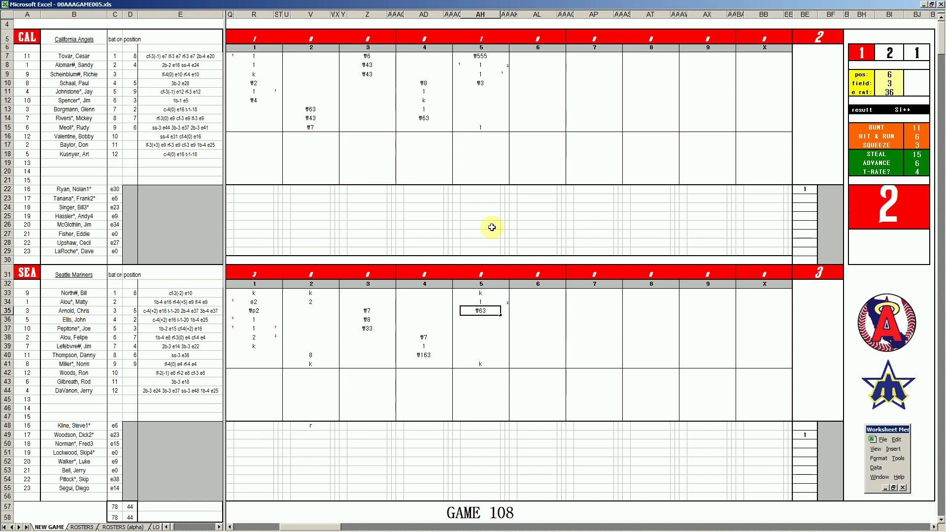
Record California's sixth-inning results as 1, k and #5 for the fifth, sixth and seventh batters.
click(523, 92)
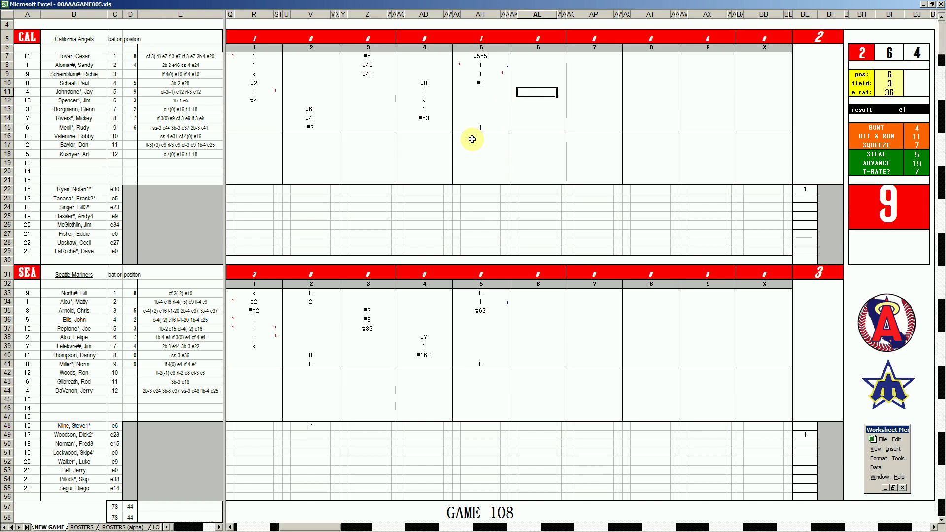
text(1)
key(Return)
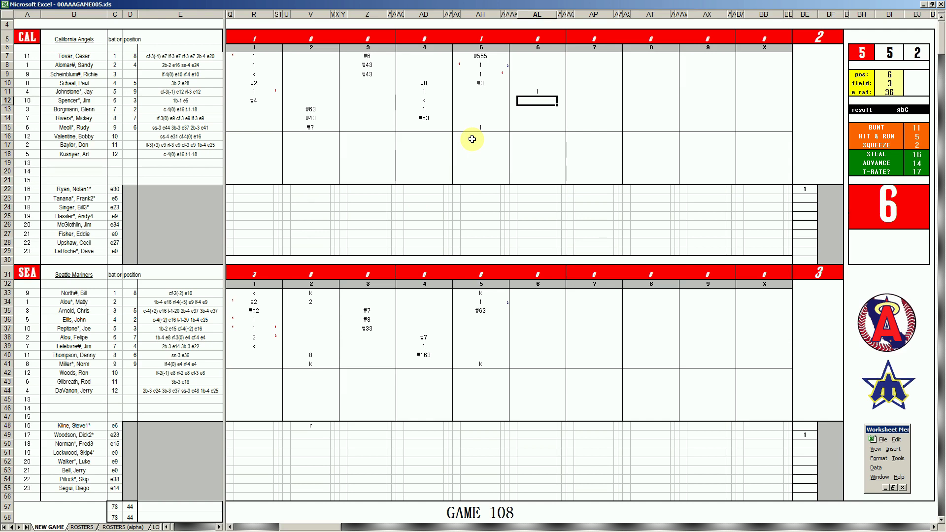
text(k)
key(Return)
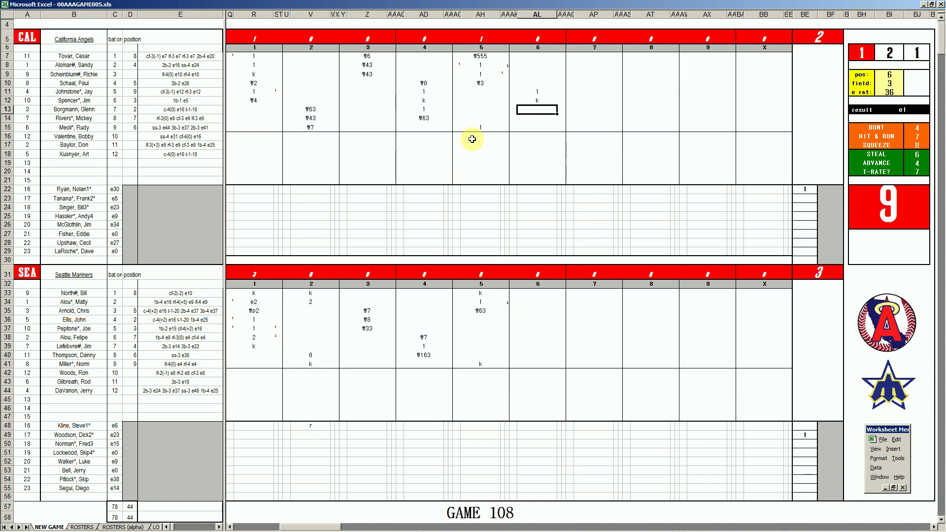
text(#5)
key(Return)
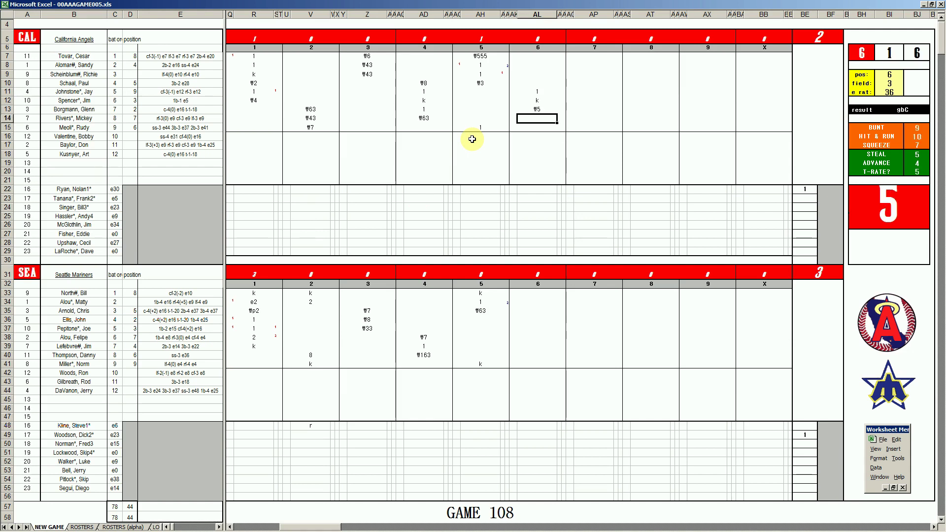
Record California's sixth-inning results as 8 for the eighth batter, e6 for the ninth and k for the leadoff batter.
text(8)
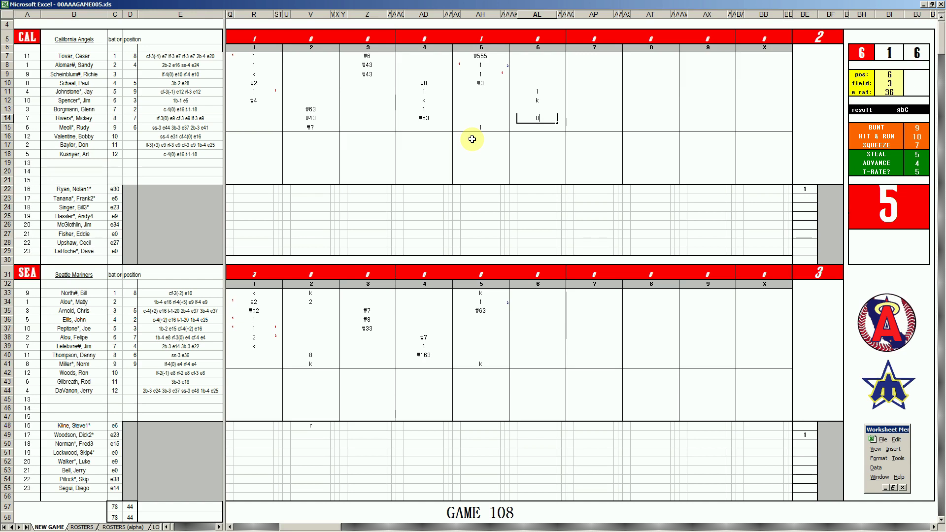
key(Return)
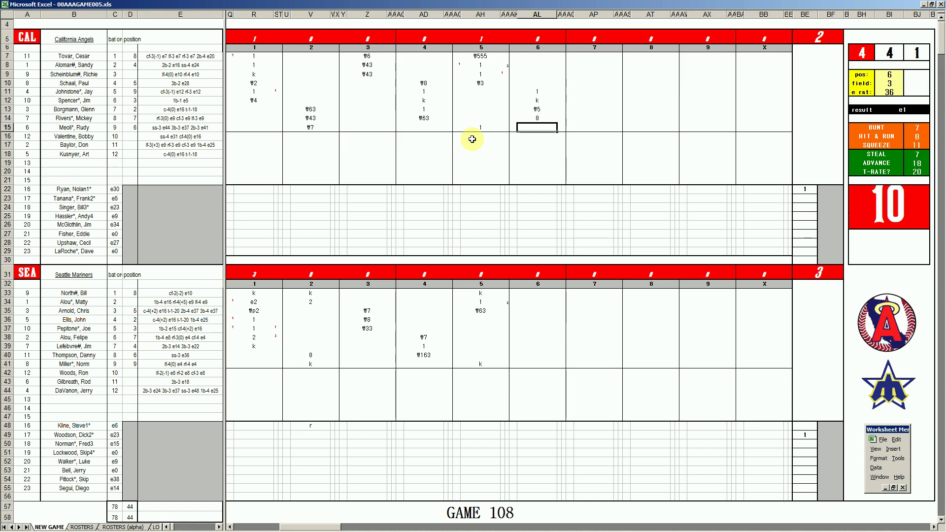
key(Tab)
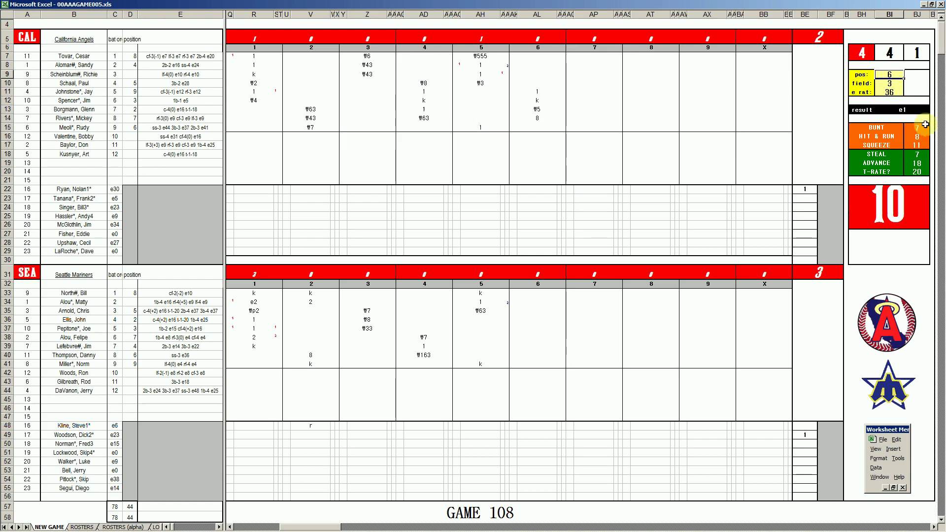
click(537, 128)
text(e6)
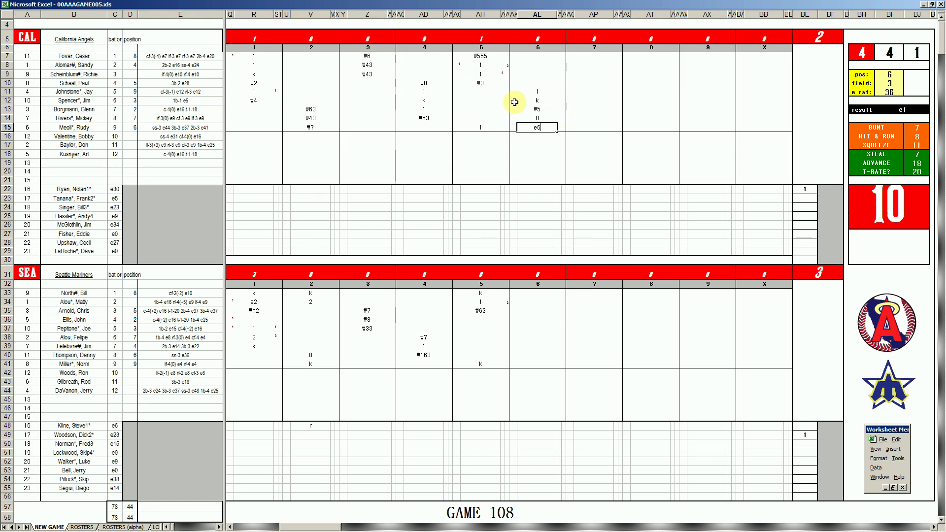
click(538, 58)
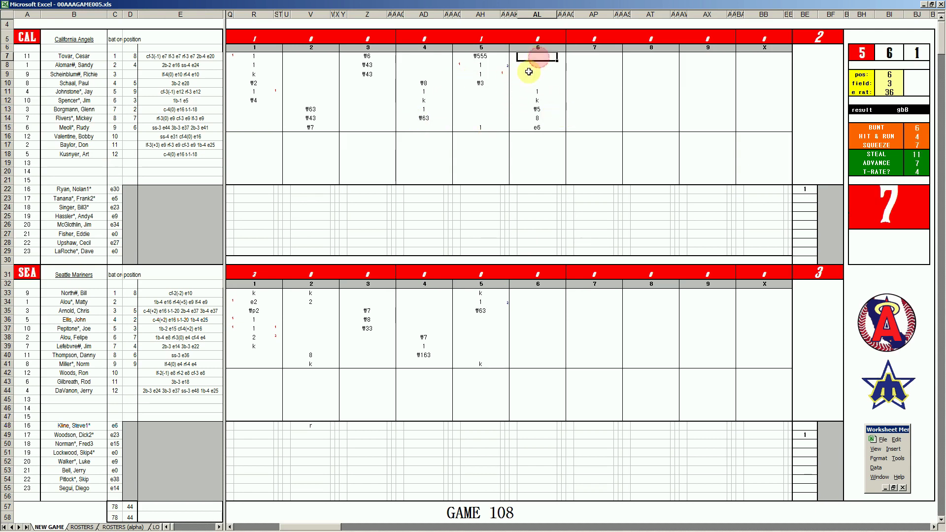
text(k)
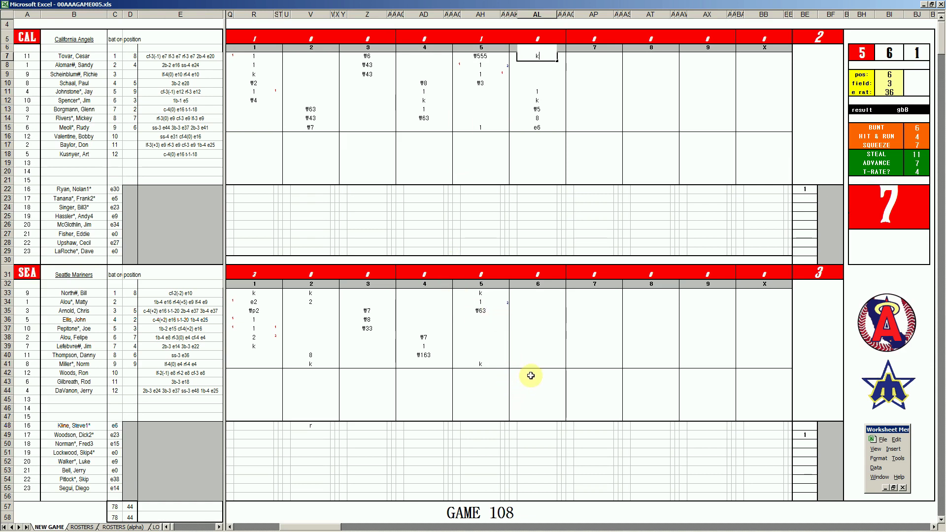
Record Seattle's sixth-inning results as k for the substitute in row 43, k for the fifth batter and #53 for the sixth.
click(524, 382)
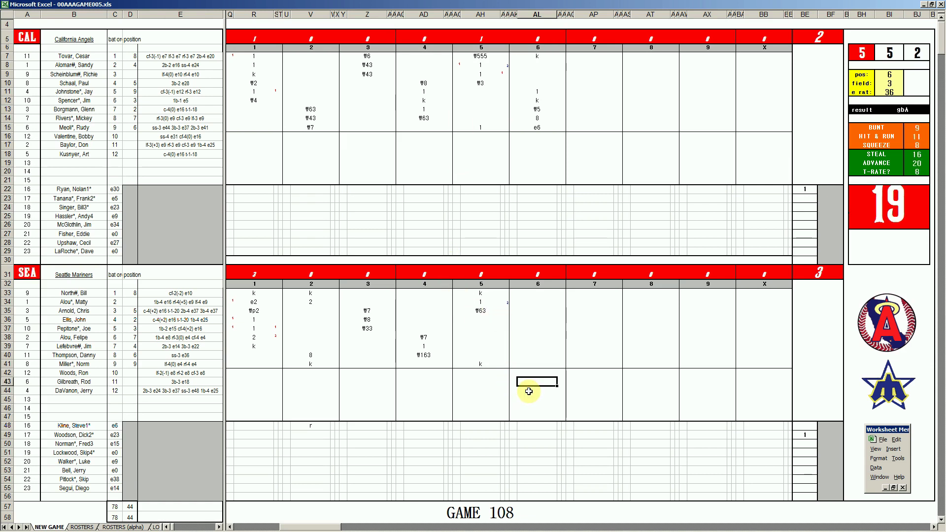
text(k)
key(Return)
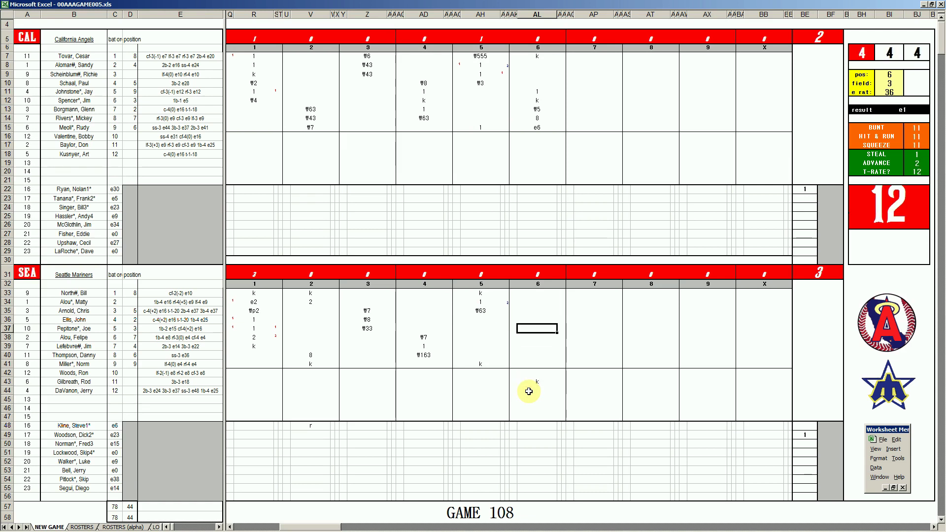
text(k)
key(Return)
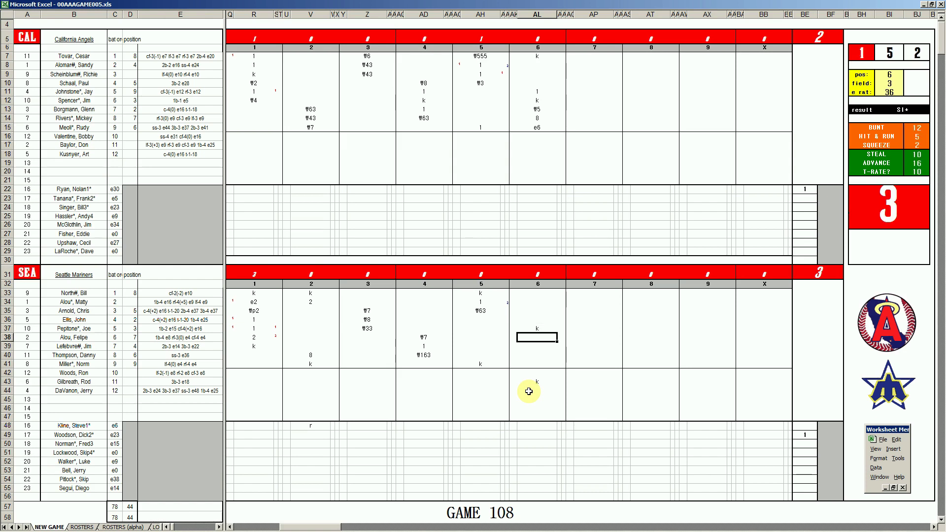
text(\53)
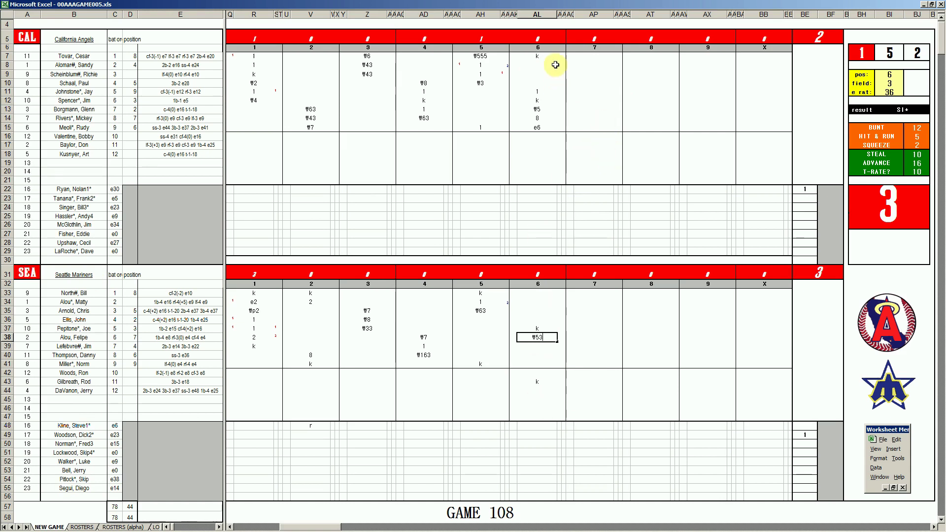
Record California's seventh-inning results as #43, #9, 8 and k for the second through fifth batters.
click(587, 63)
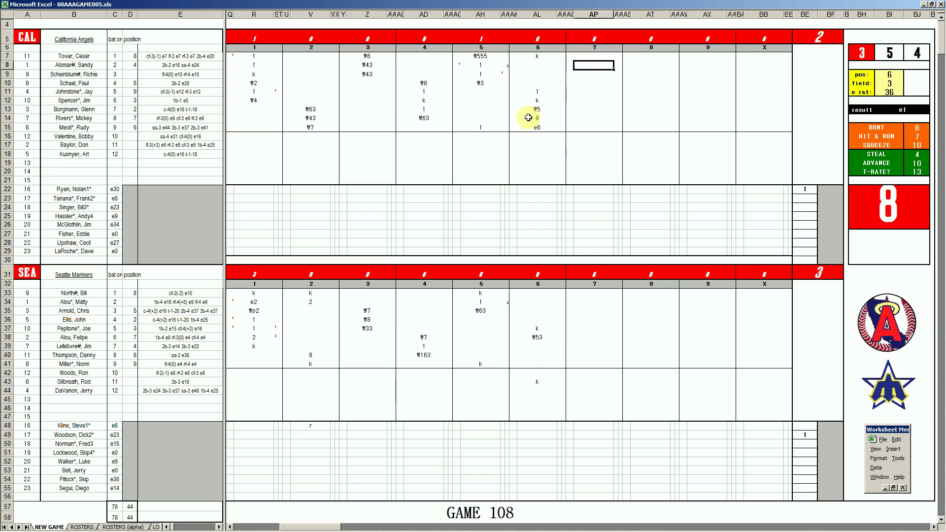
text(\43)
key(Return)
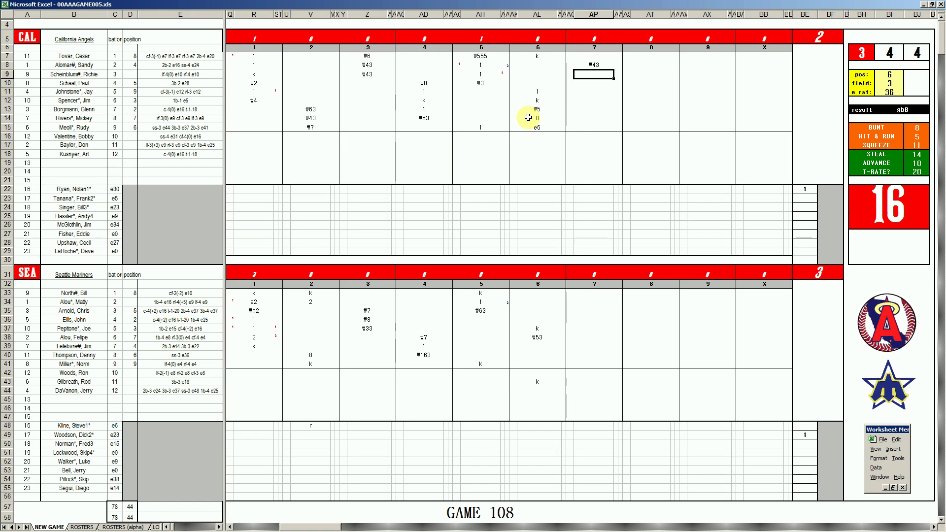
text(\9)
key(Return)
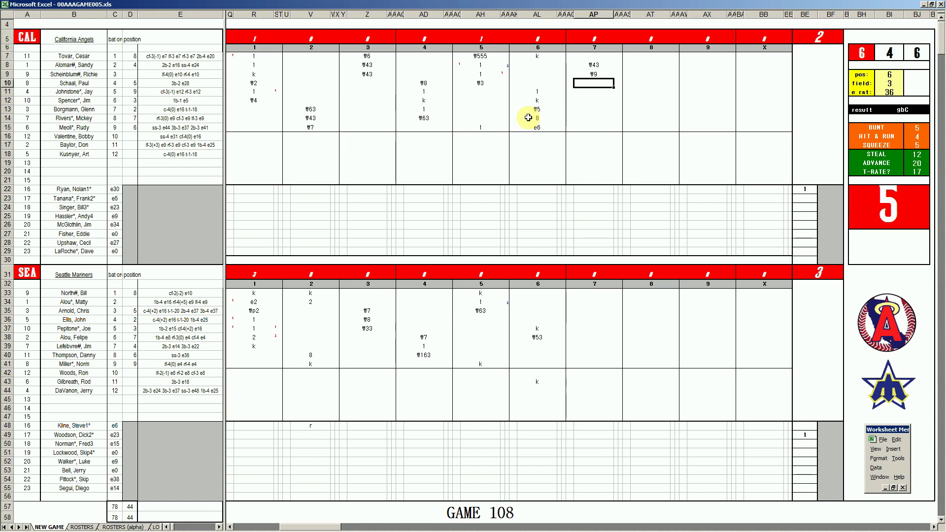
text(8)
key(Return)
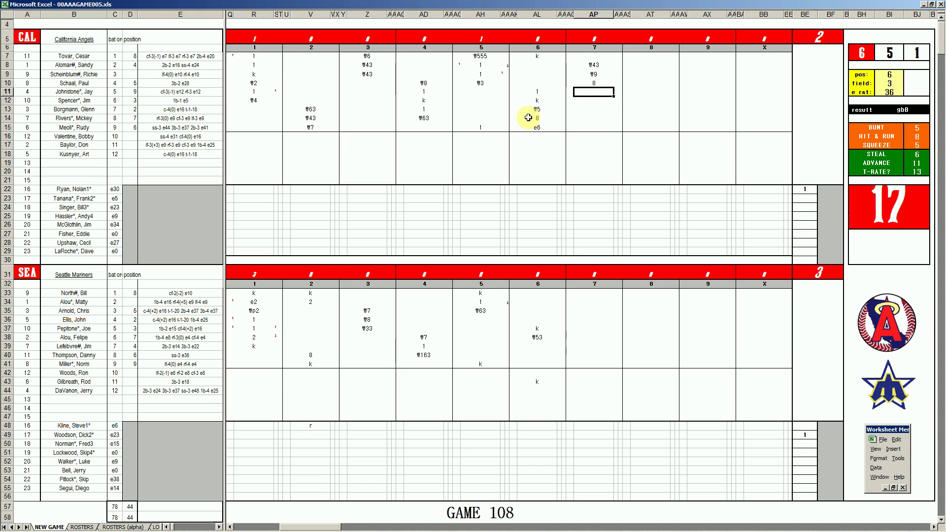
text(k)
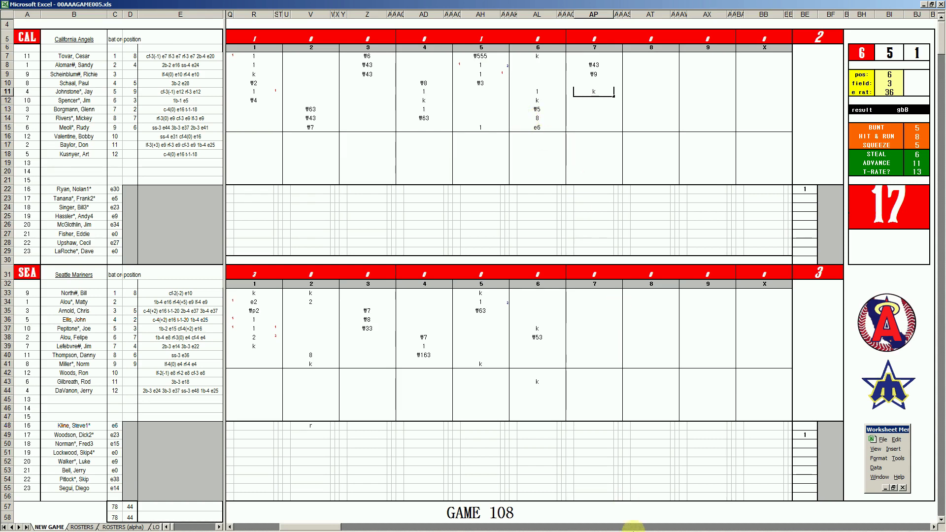
Switch to Spotify, play the first track of the Indian Reservation album, and return to the Excel scoresheet.
click(608, 526)
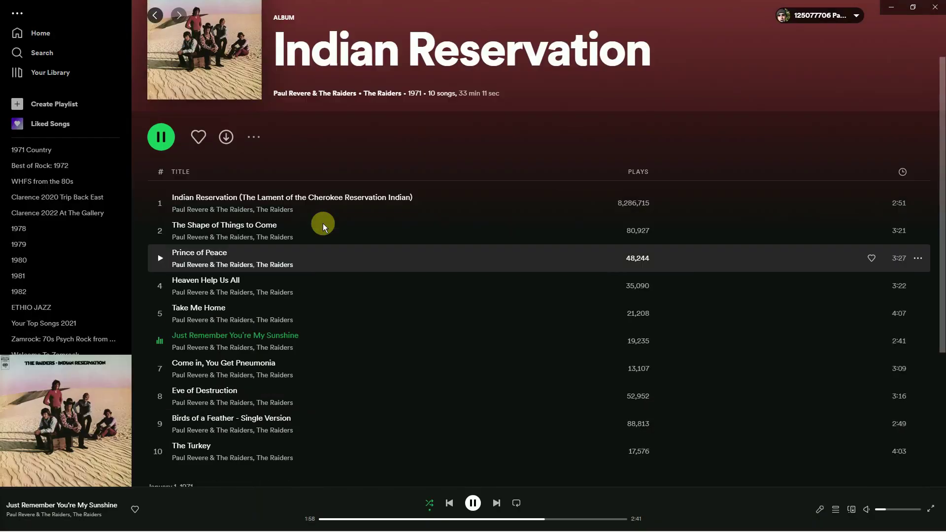
scroll(323, 223, up, 1)
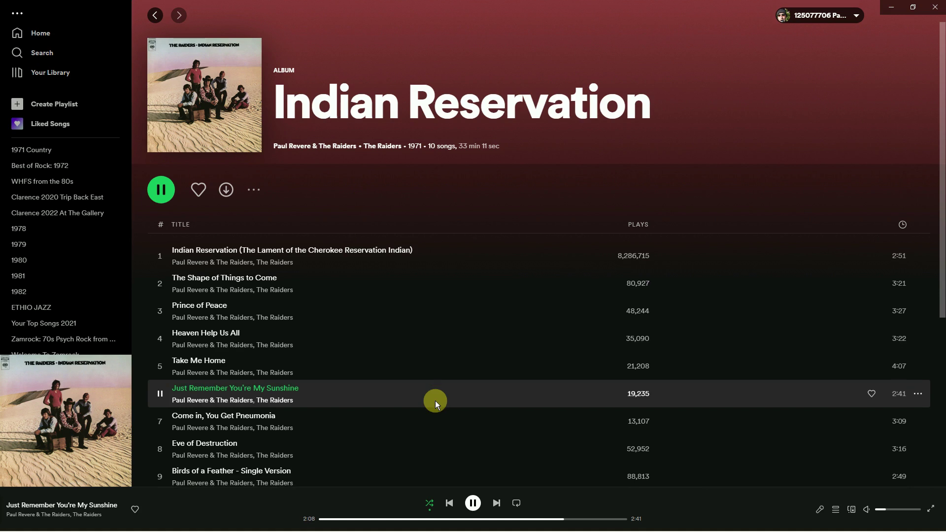
scroll(433, 399, down, 3)
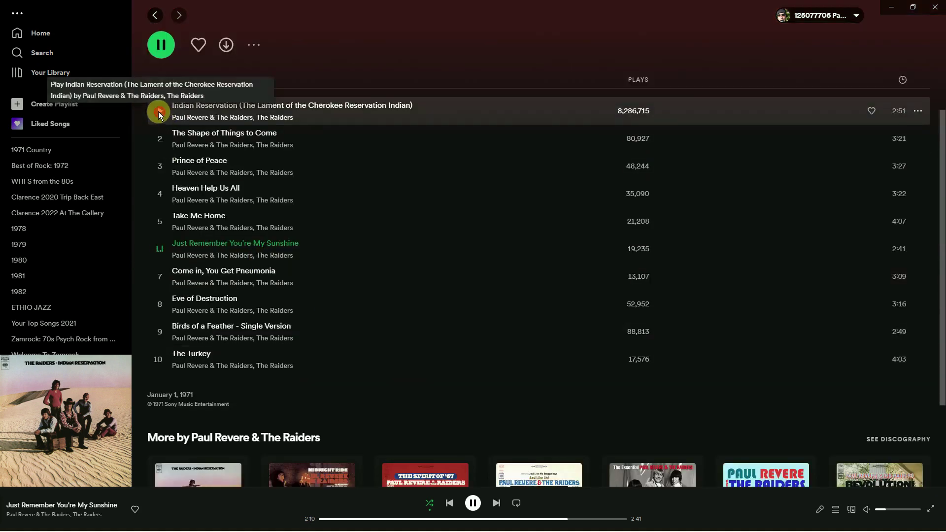
click(160, 114)
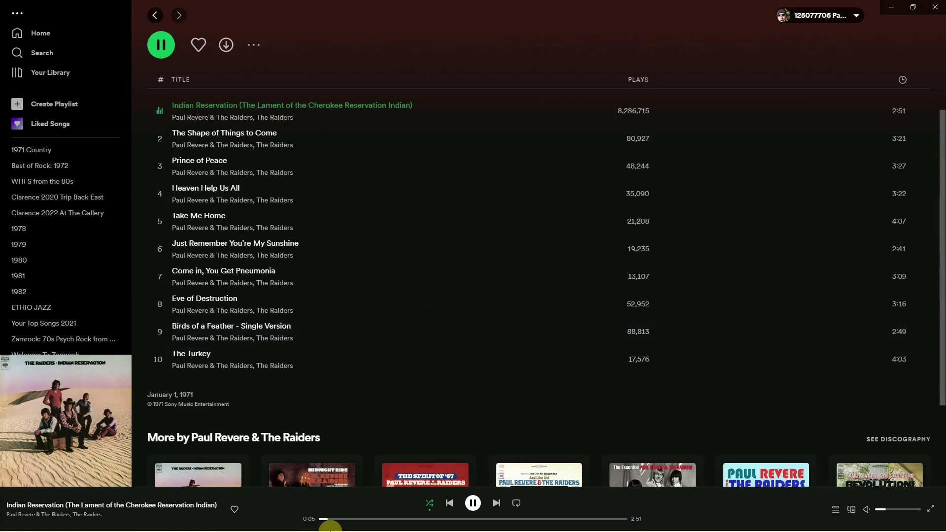
mouse_move(328, 527)
click(215, 525)
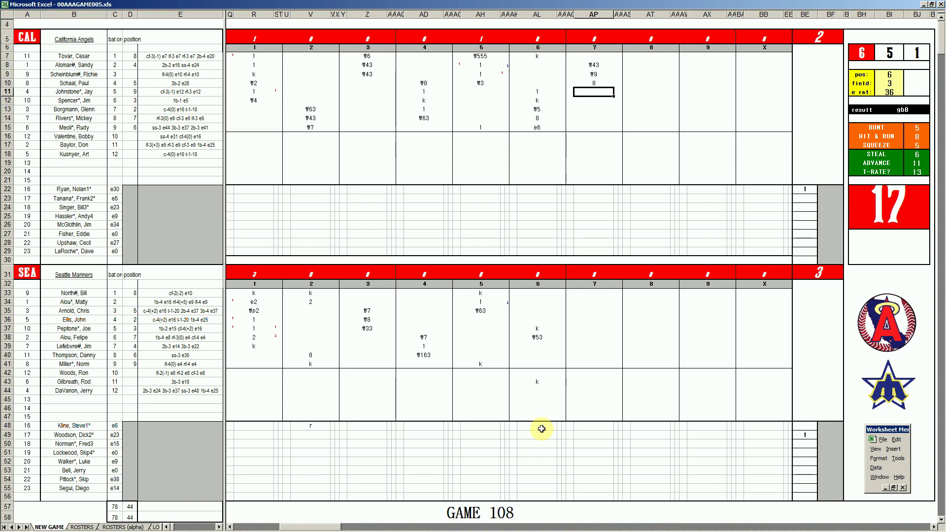
Re-enter k as the seventh-inning result of California's fifth batter and record #43, k and #13 for Seattle's seventh, eighth and ninth batters.
text(k)
click(581, 344)
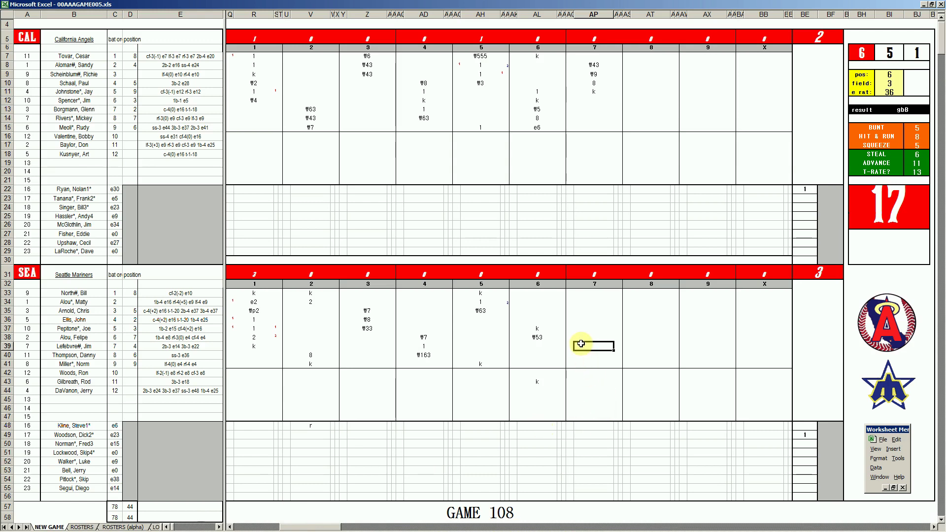
key(F9)
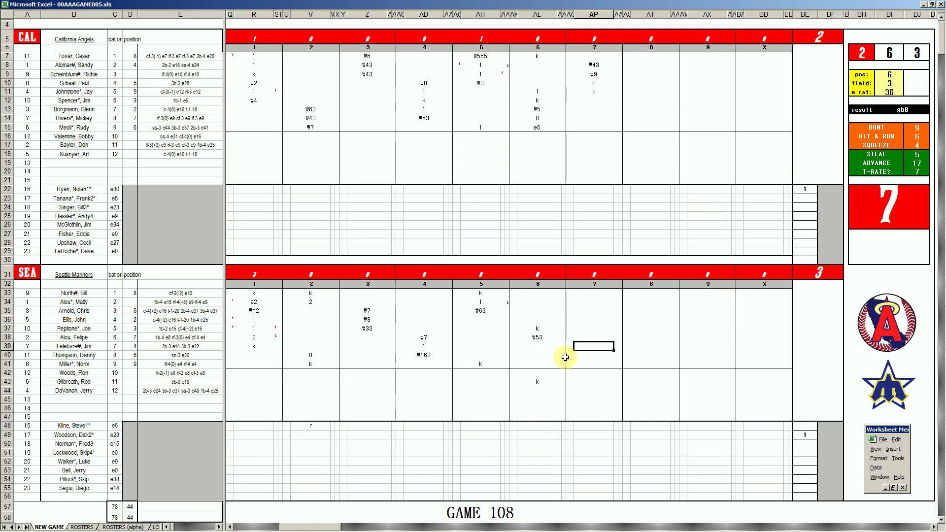
text(#43)
key(Return)
text(k)
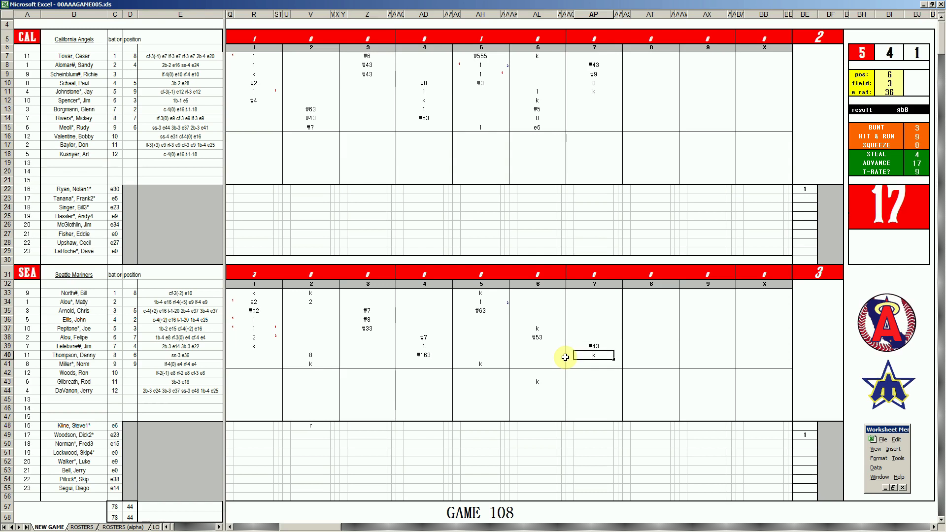
key(Return)
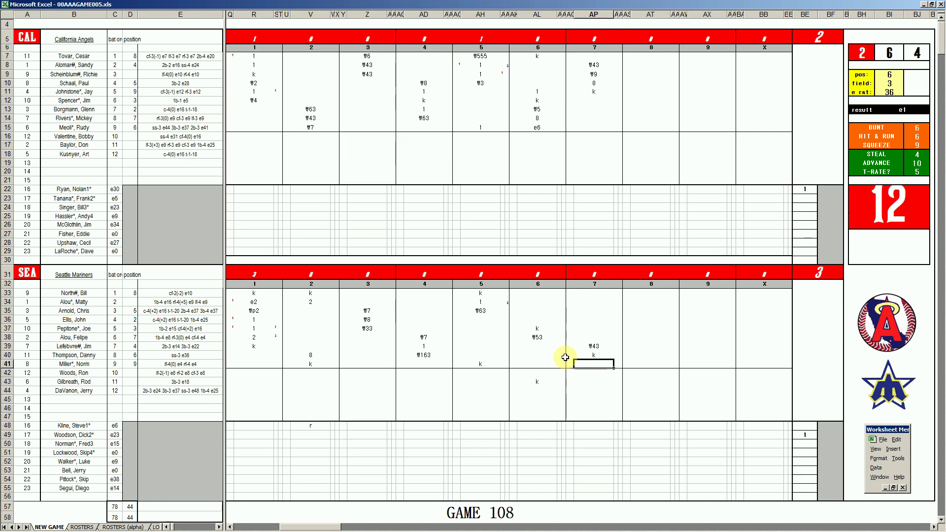
text(#13)
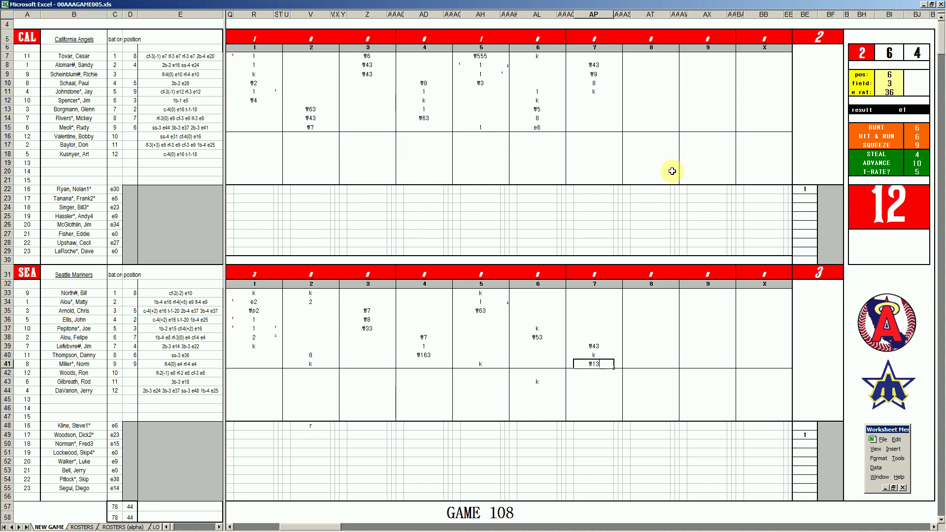
Record California's eighth-inning results as k, #6 and #8 for the sixth, seventh and eighth batters.
click(647, 100)
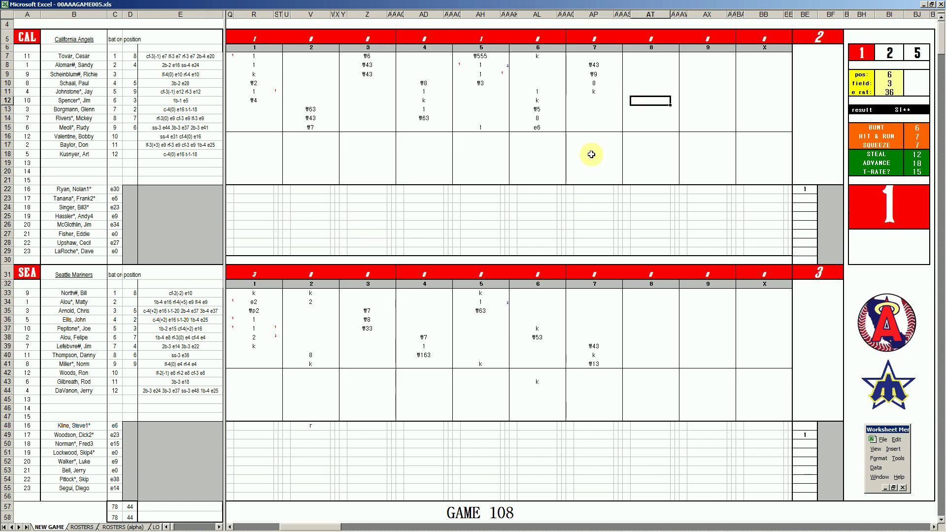
text(k)
key(Return)
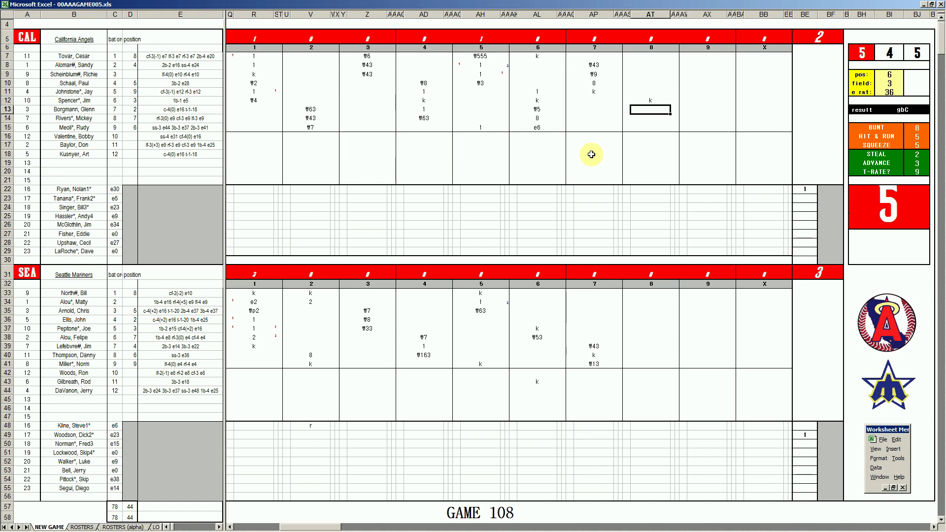
text(#6)
key(Return)
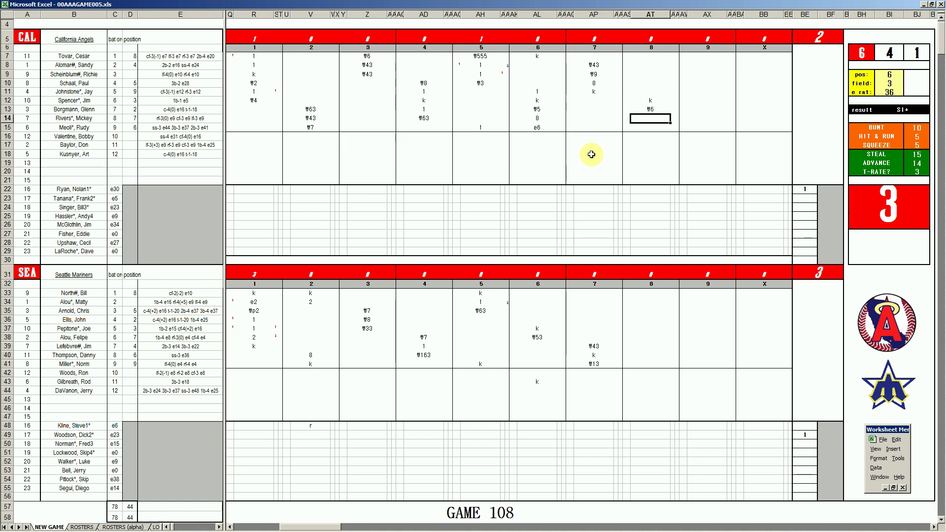
text(#8)
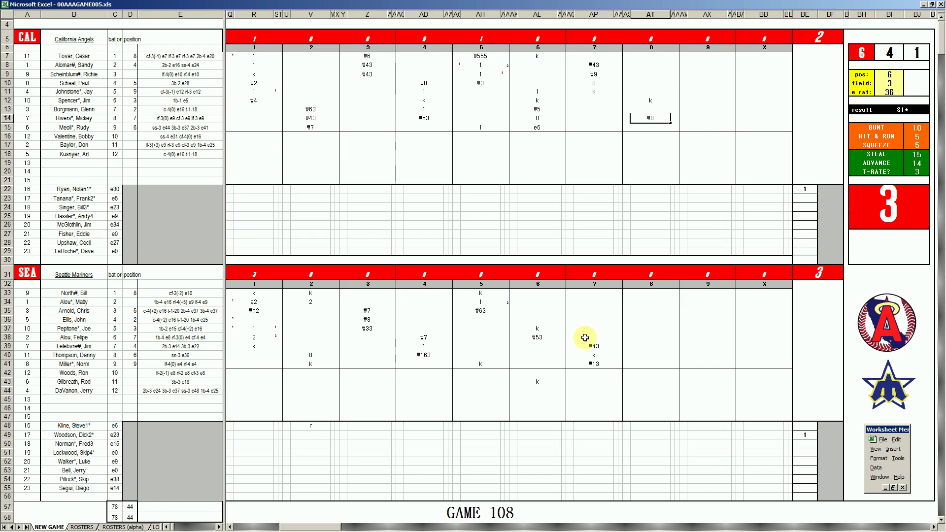
Record Seattle's eighth-inning results as #43 for the first batter and k for the second.
click(652, 294)
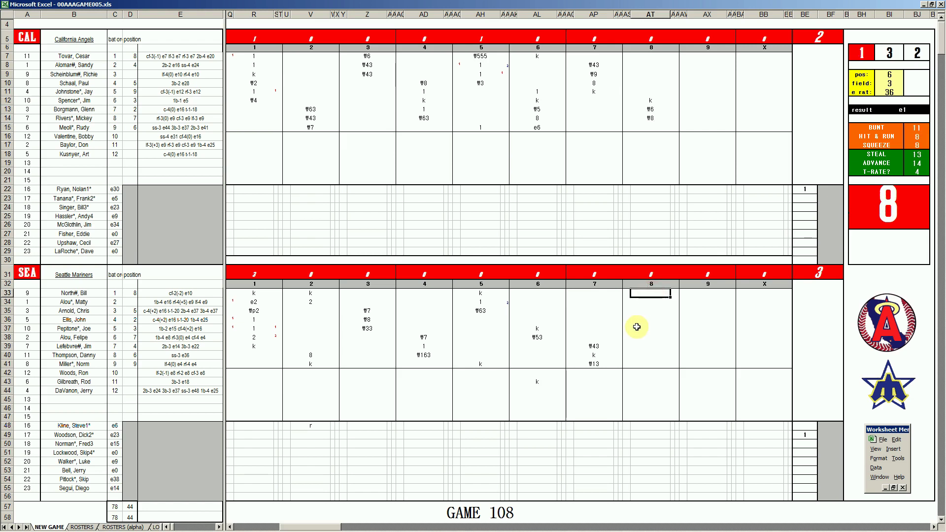
text(#43)
key(Return)
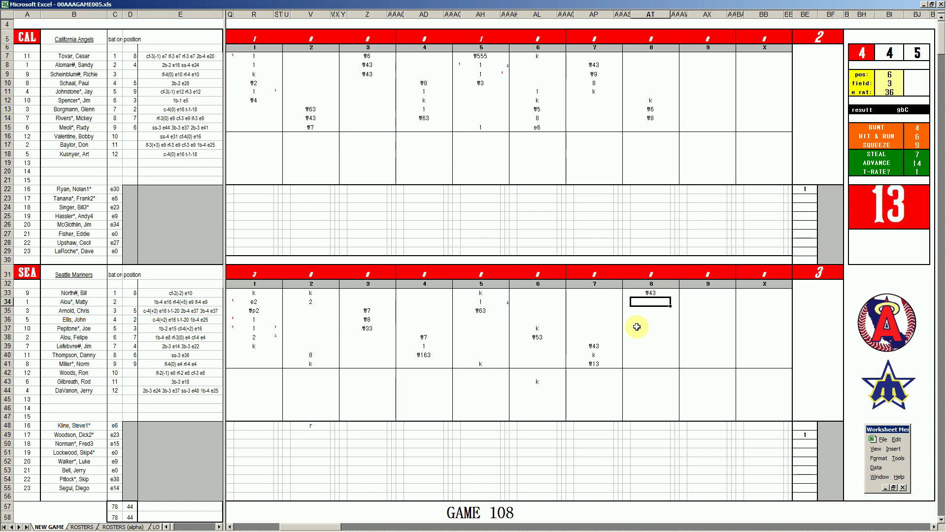
text(k)
key(Return)
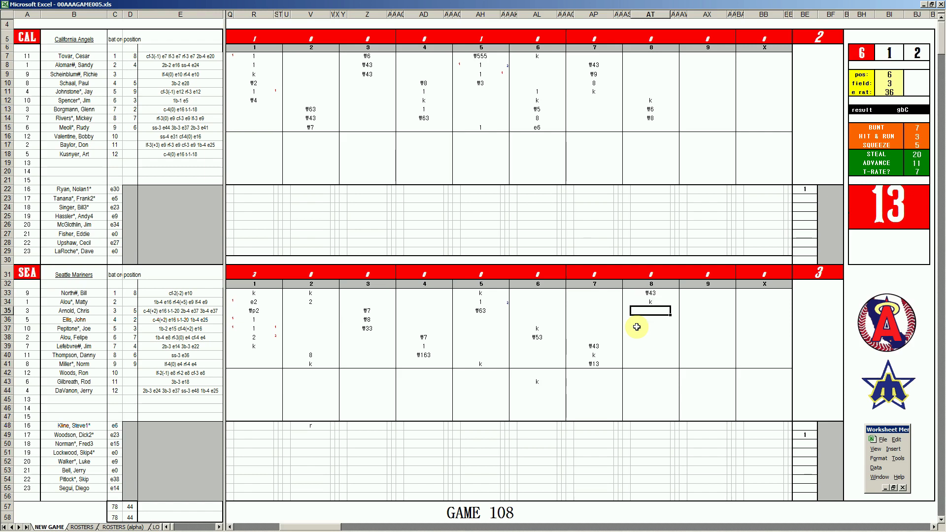
Run a fielding check for position 5, fielding 2 and error rating 28, and record #53 for Seattle's third batter in the eighth inning.
key(ctrl+q)
text(5)
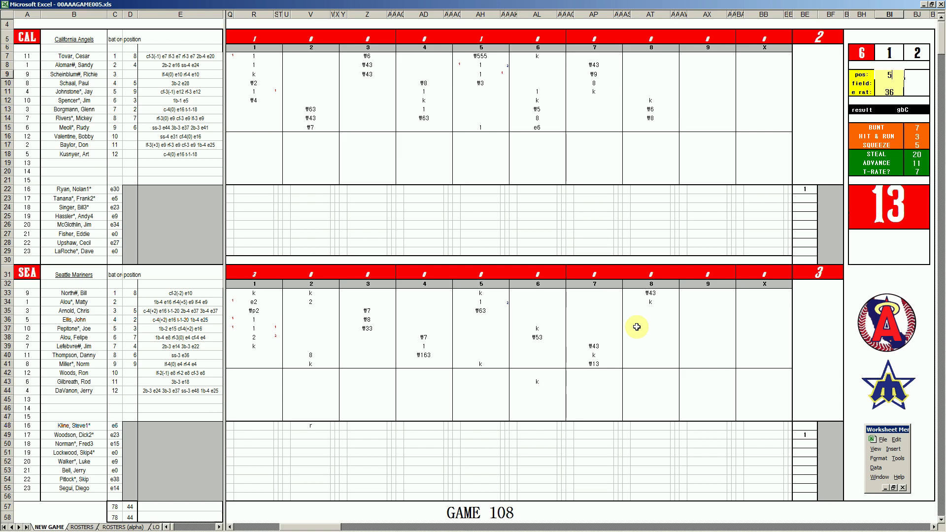
key(Return)
text(2)
key(Return)
text(28)
key(Return)
click(652, 311)
text(#53)
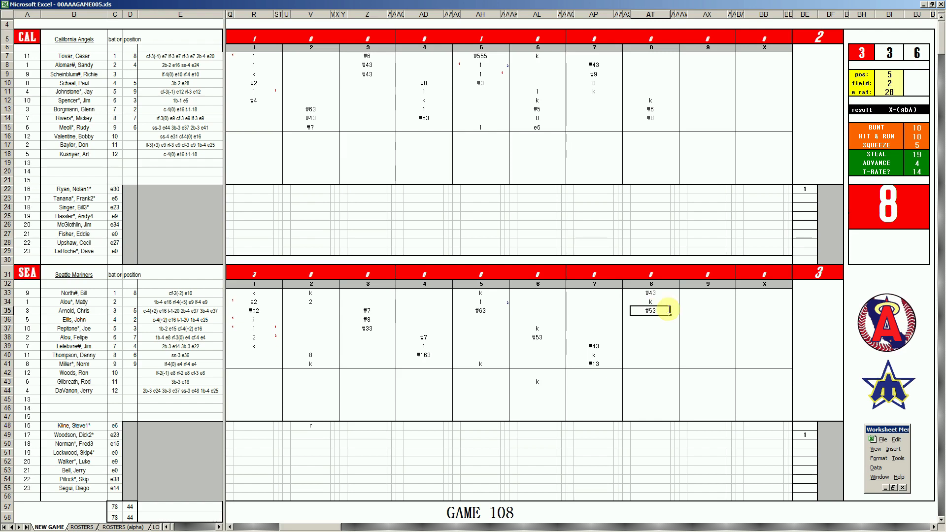
Record California's ninth-inning results as #43 for the substitute in row 17, k for the first batter and 8 with a baserunning mark for the second.
click(705, 144)
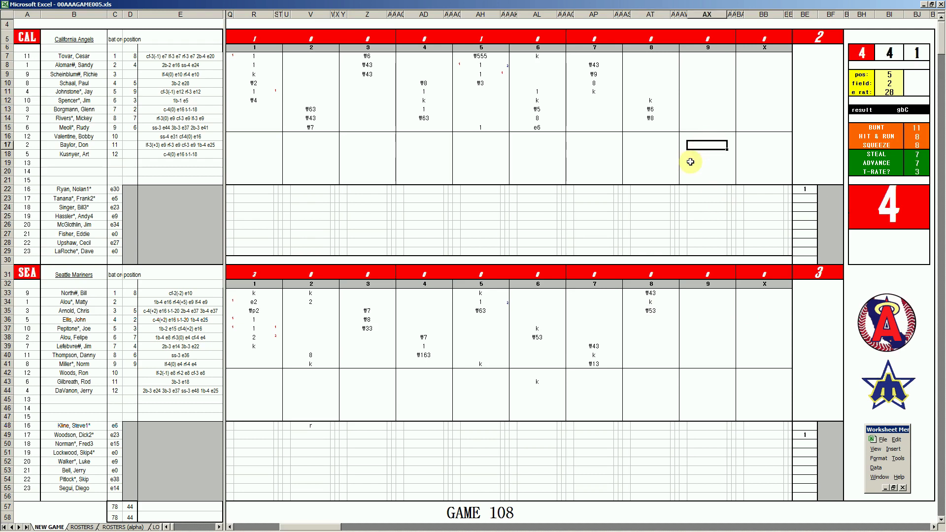
text(#43)
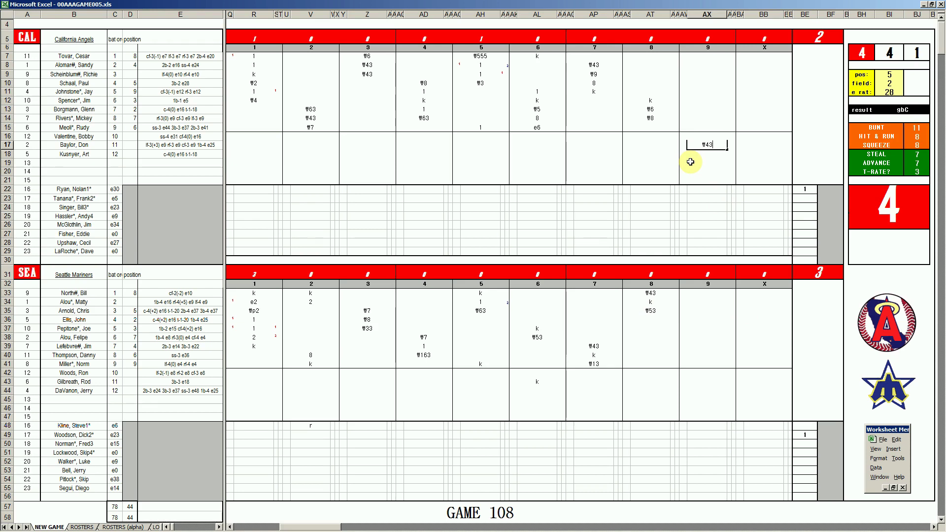
click(708, 57)
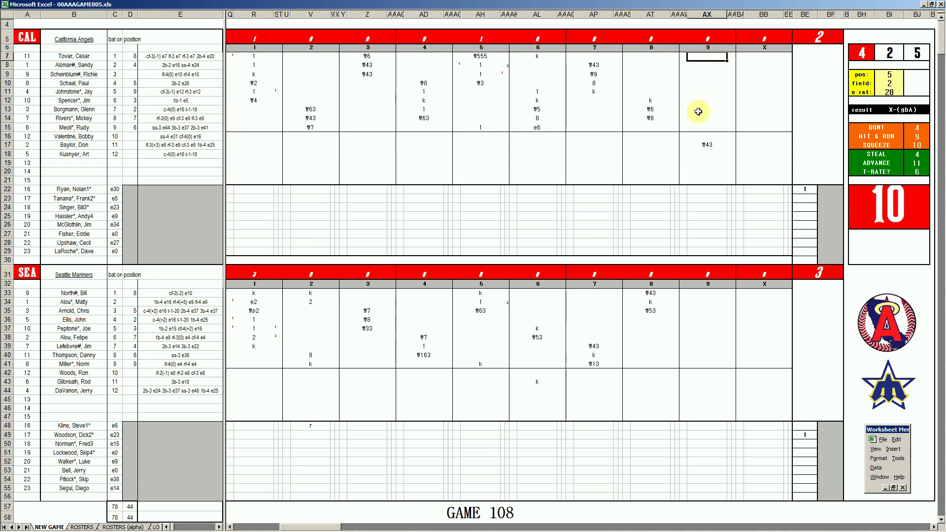
text(k)
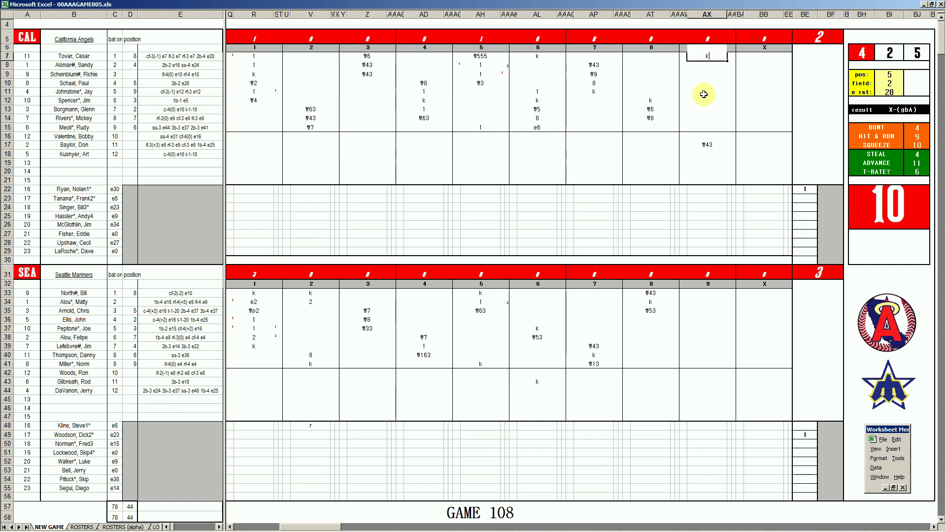
key(Return)
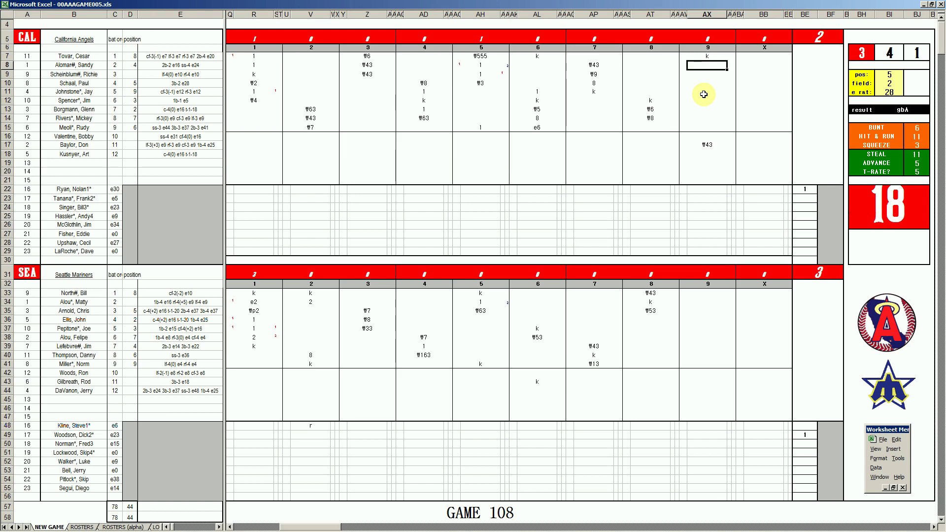
text(8)
key(Return)
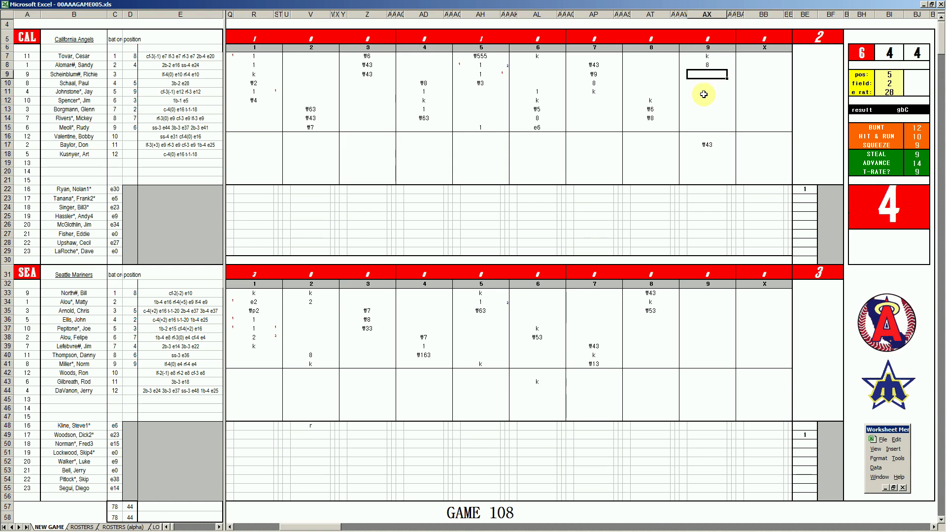
key(Up)
key(Right)
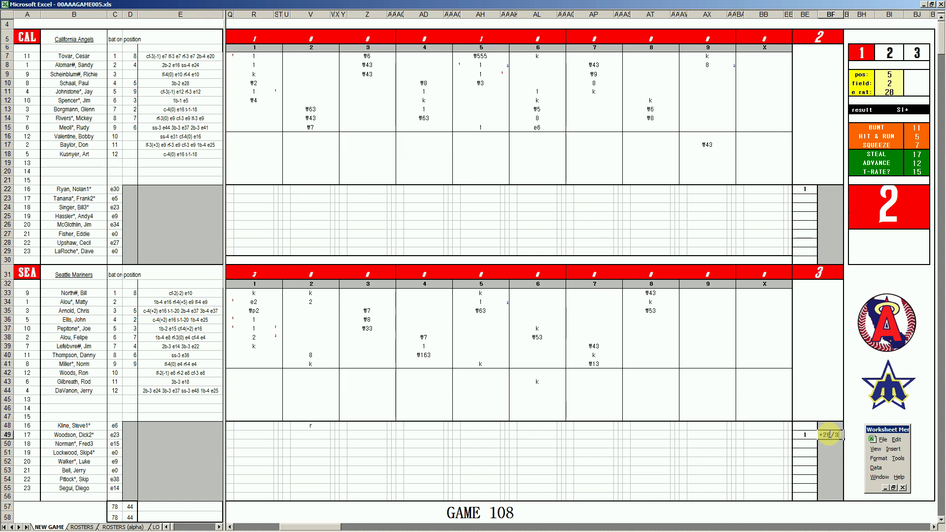
Credit Seattle's row 49 pitcher with 8 2/3 innings, and enter 9 in column BE and bv under the ninth for the row 54 reliever.
key(Return)
key(Down)
key(Down)
key(Down)
key(Down)
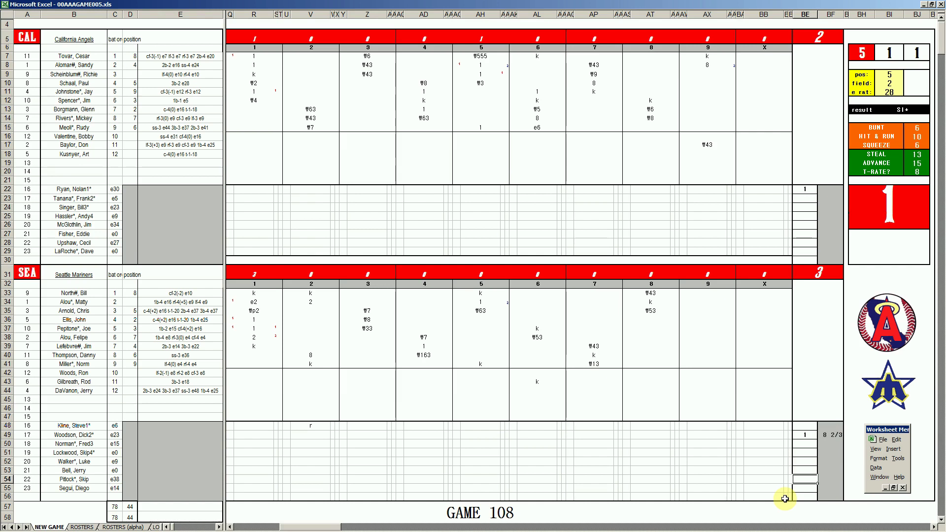
text(9)
key(Return)
key(Left)
key(Left)
key(Left)
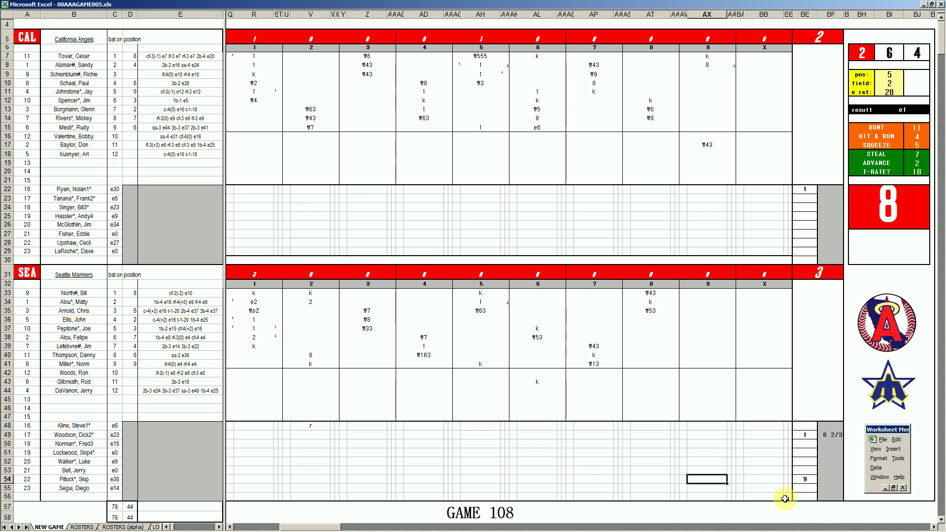
text(bv)
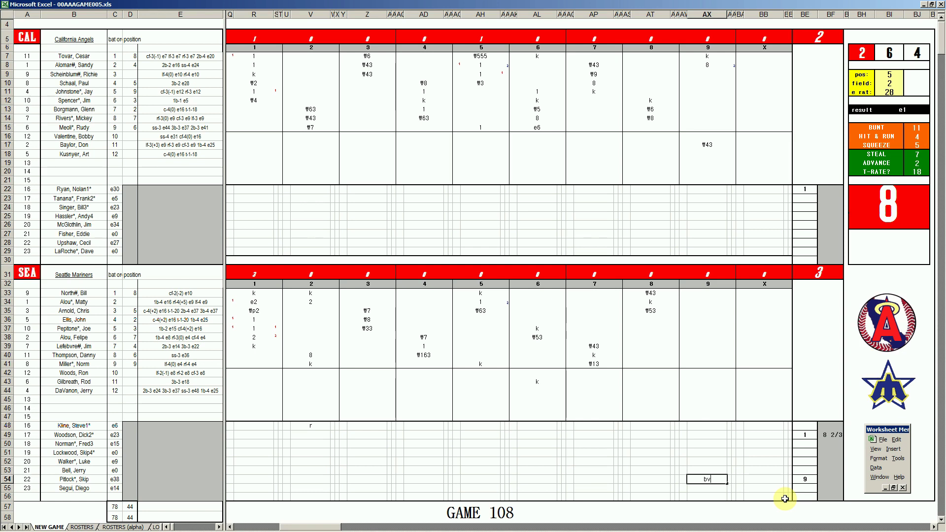
Record 1 with a run-batted-in mark for California's substitute in row 16 in the ninth, and mark the second batter's run.
click(707, 135)
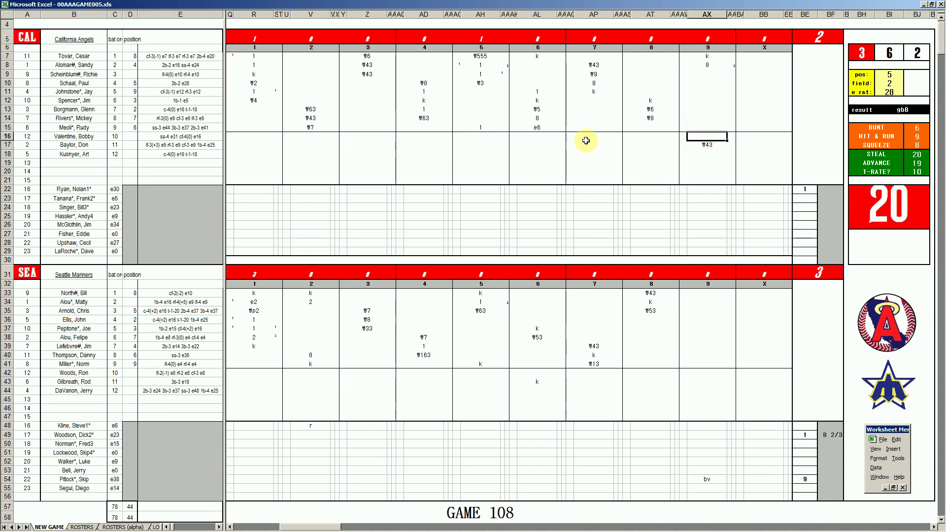
text(1)
key(Return)
key(Left)
key(Up)
key(Up)
key(Up)
key(Up)
key(Up)
key(Up)
key(Up)
key(Up)
key(Up)
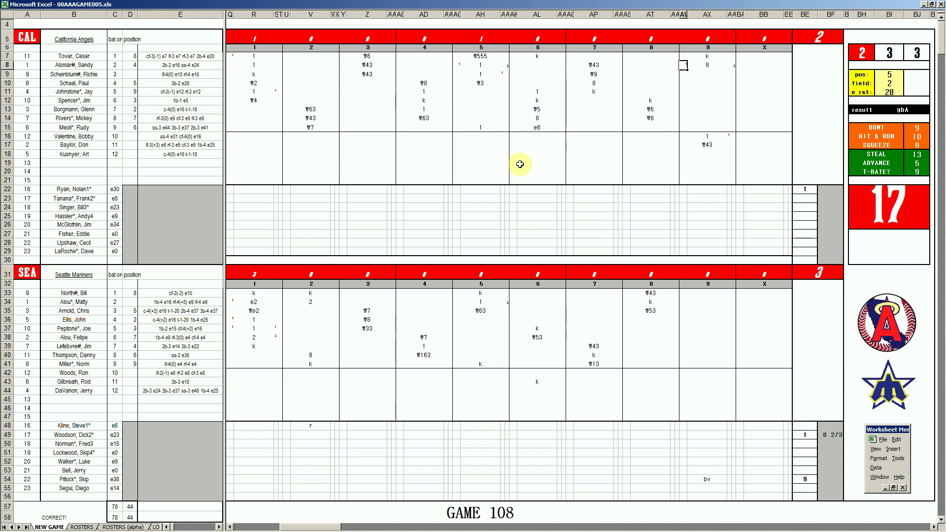
Record #7 as the ninth-inning result of California's fourth batter.
key(Right)
key(Down)
key(Down)
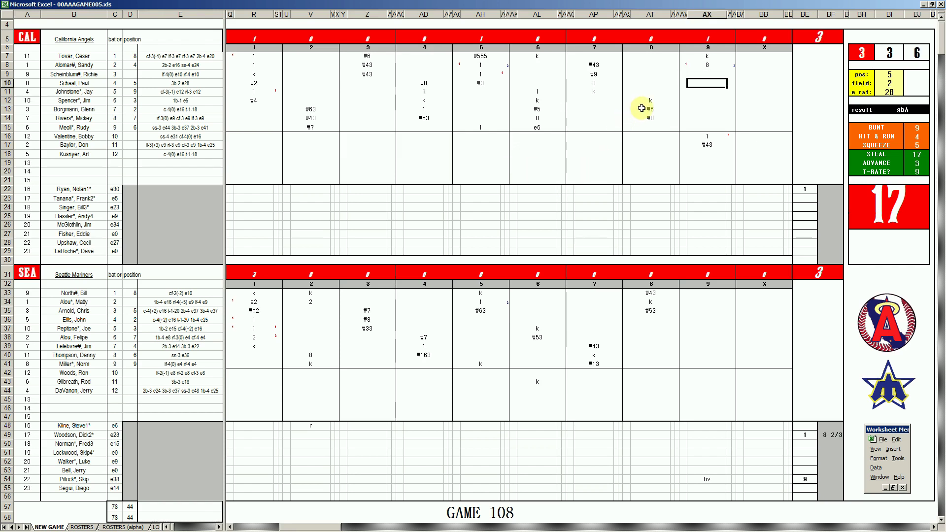
text(#7)
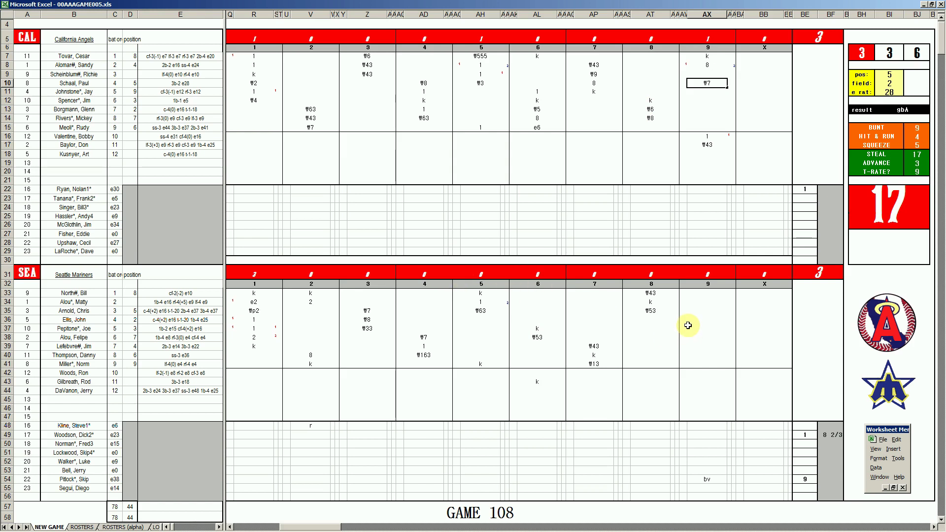
Credit California's row 22 pitcher with 8 innings and enter 9 in column BE for the row 29 reliever.
click(825, 190)
text(8)
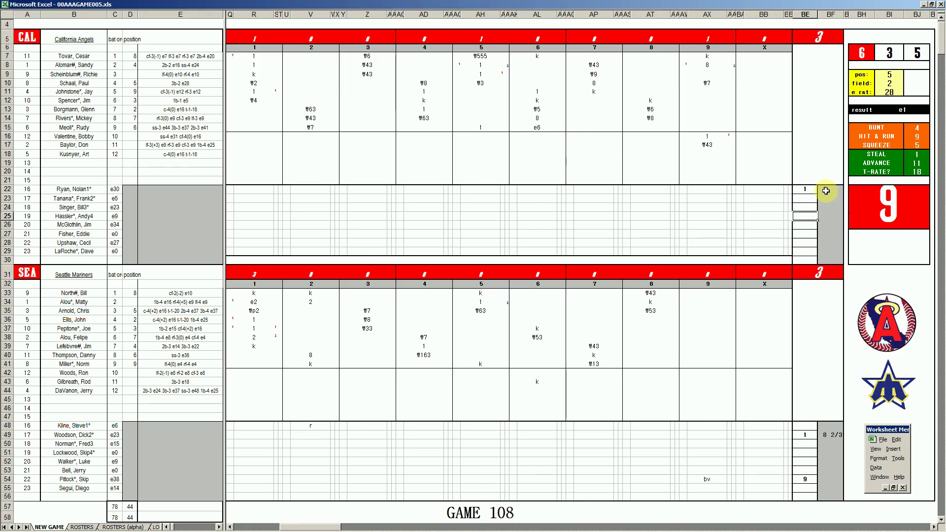
key(Down)
key(Down)
key(Down)
key(Down)
key(Down)
text(9)
key(Return)
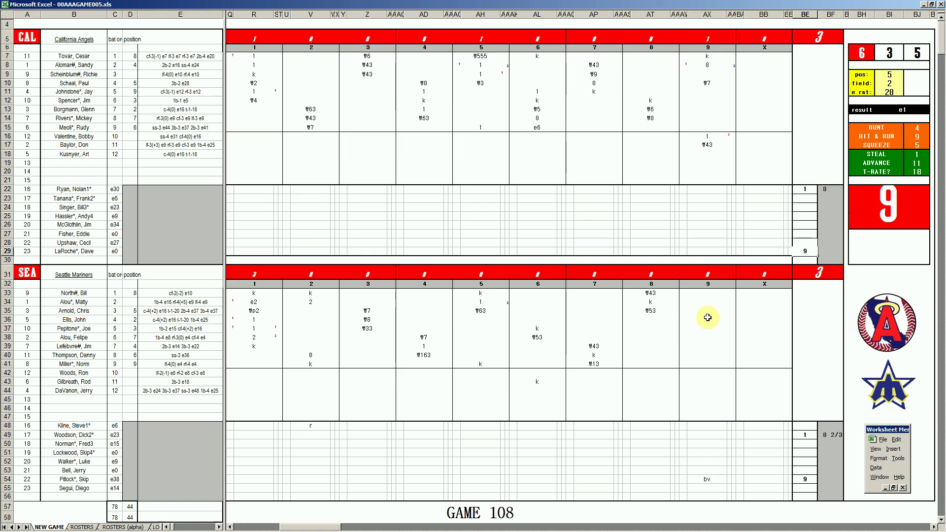
Record Seattle's ninth-inning results as 1 for the substitute in row 43, 1 for the fifth batter, #4 for the sixth and #8 for the seventh.
click(706, 385)
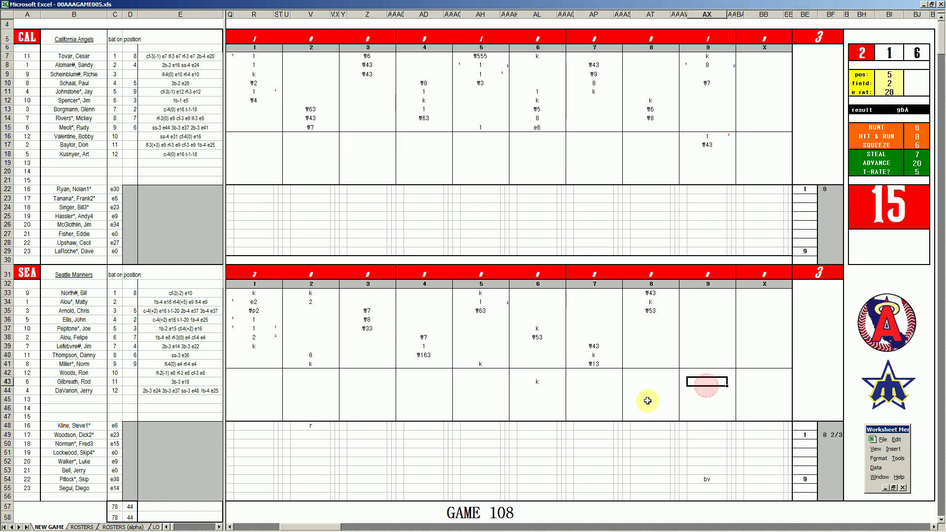
text(1)
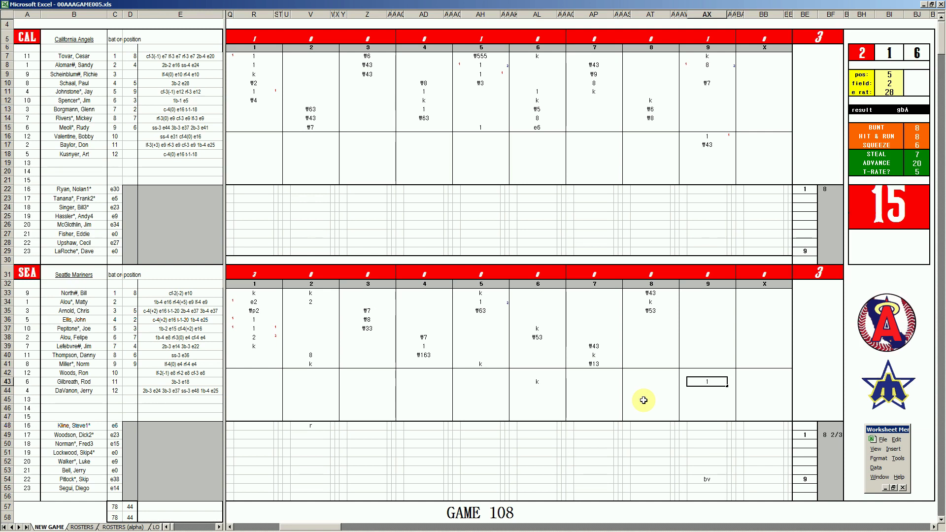
click(704, 325)
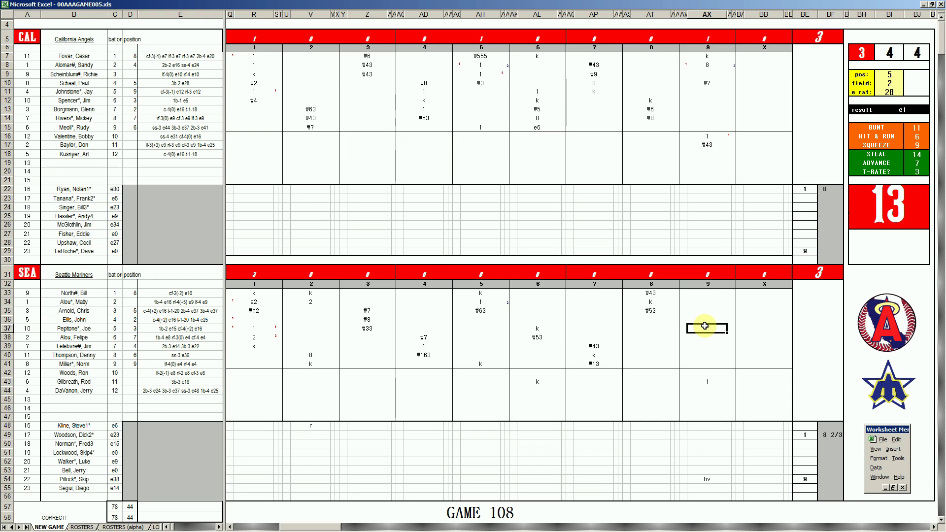
double_click(705, 325)
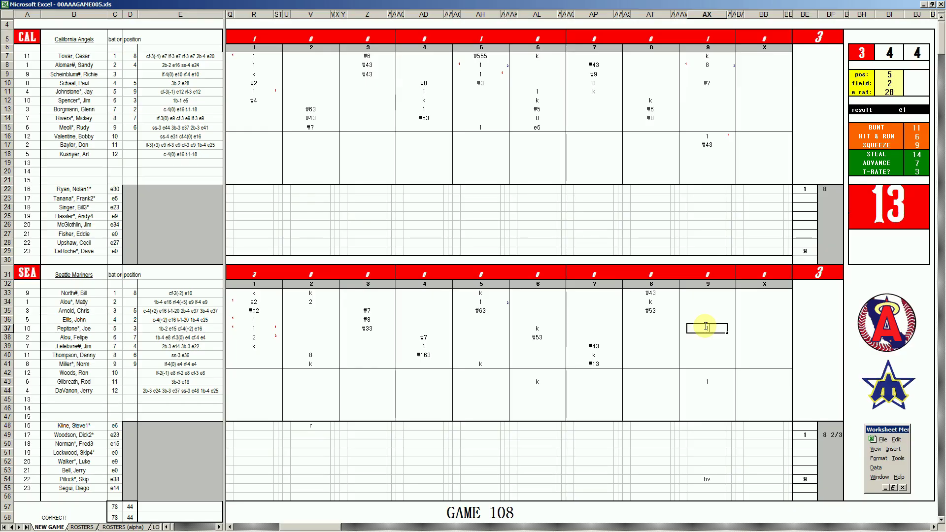
text(1)
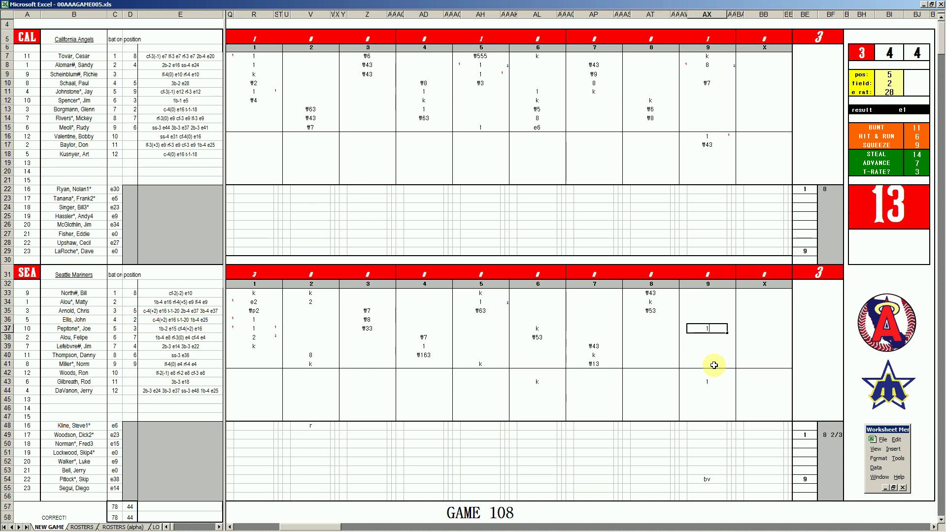
key(Return)
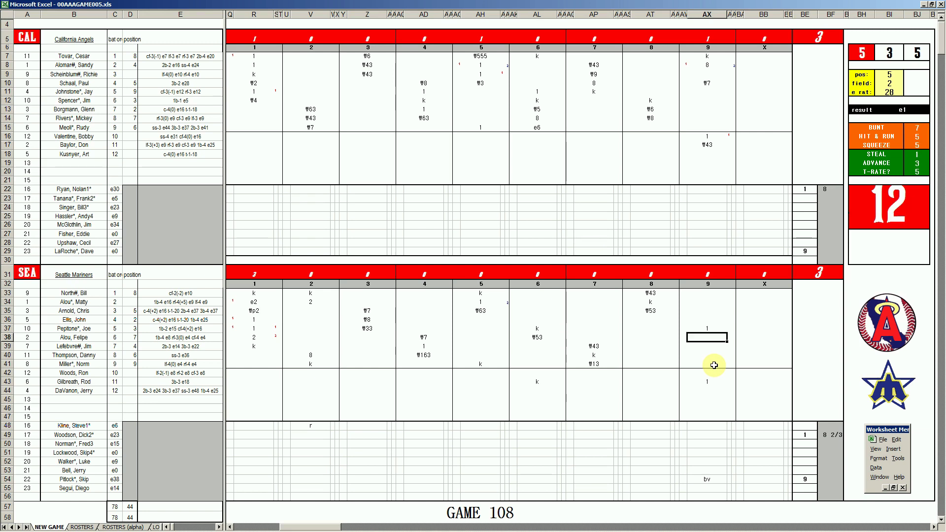
text(#4)
key(Return)
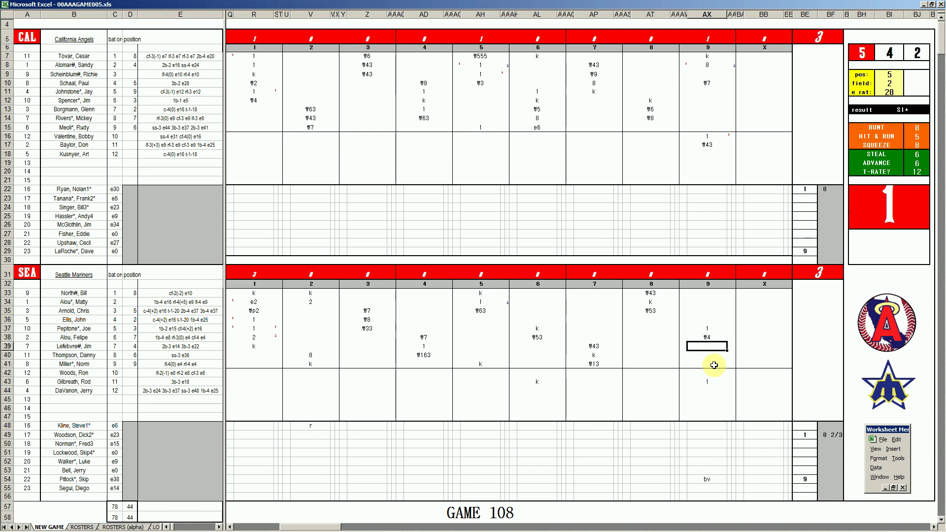
text(#8)
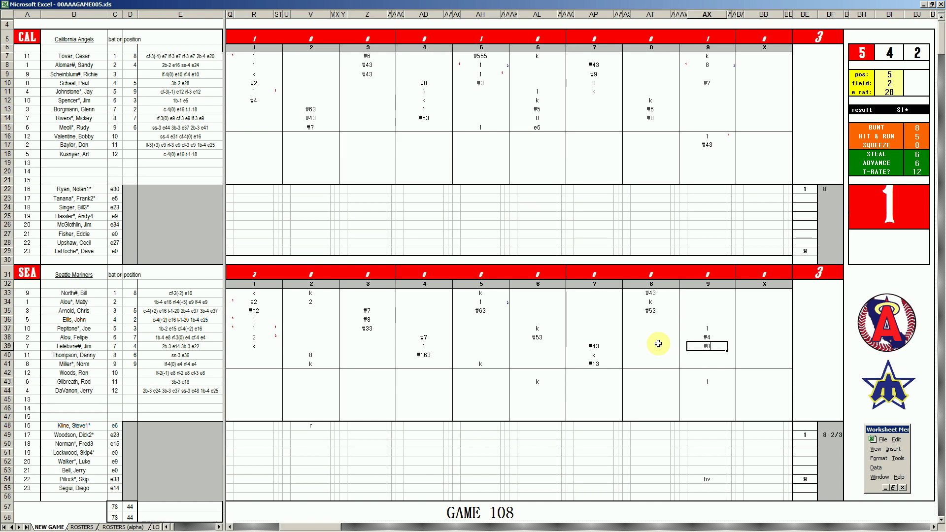
key(Return)
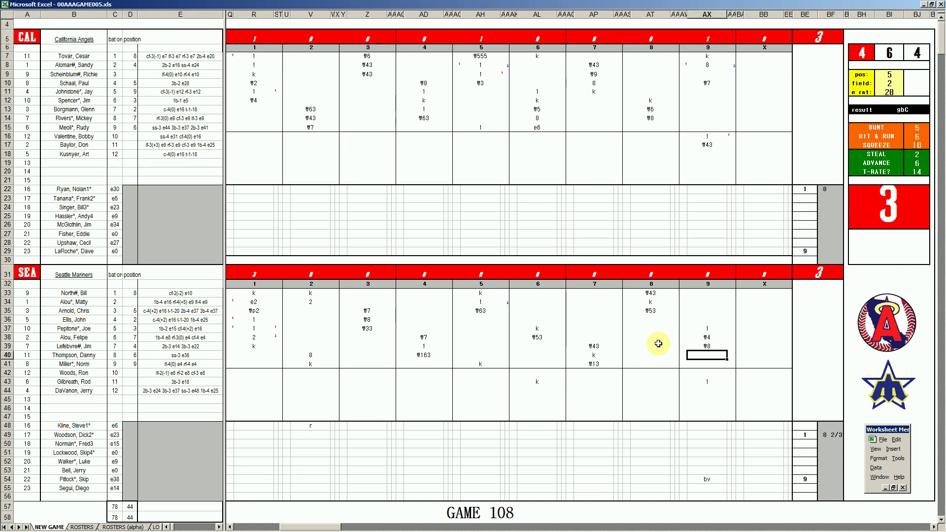
Set the fielding check to position 2, field 4 and e rating 16, and record #p2 for Seattle's eighth batter in the ninth.
key(ctrl+q)
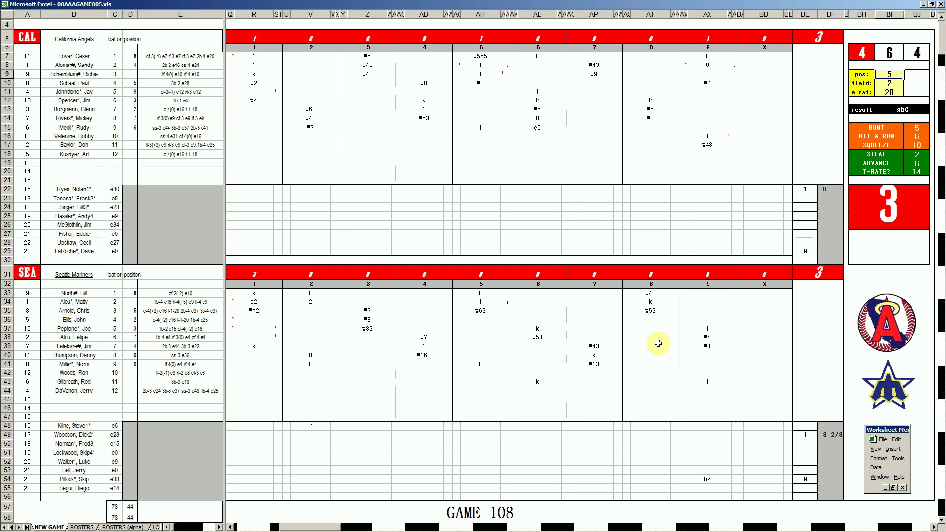
text(2)
key(Return)
text(4)
key(Return)
text(16)
key(Return)
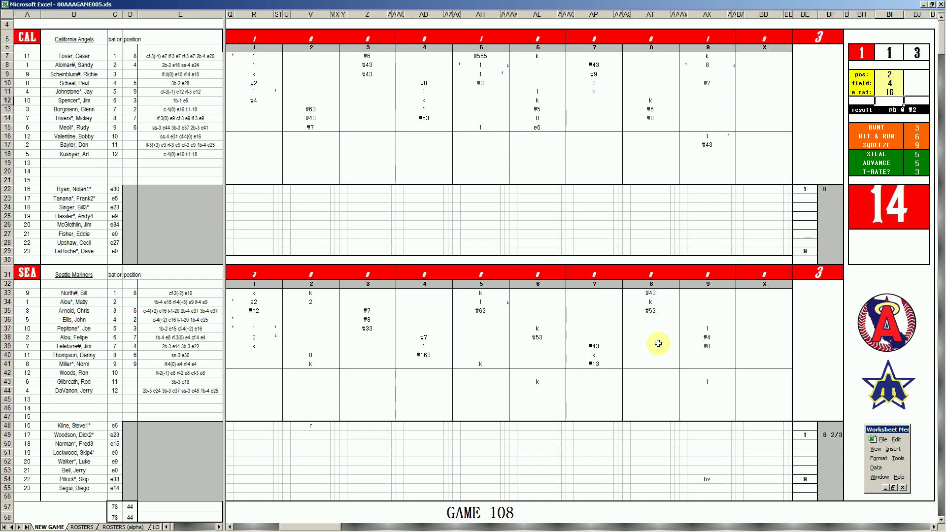
click(703, 356)
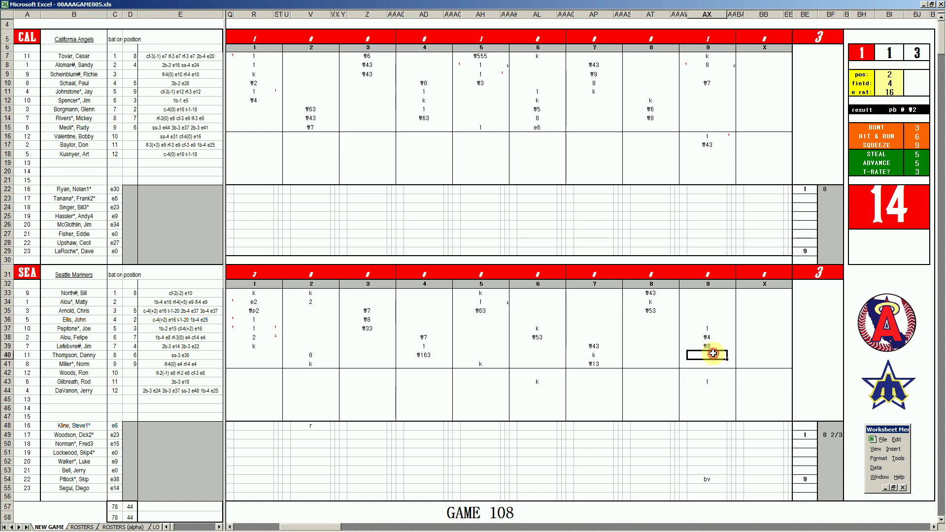
text(#p2)
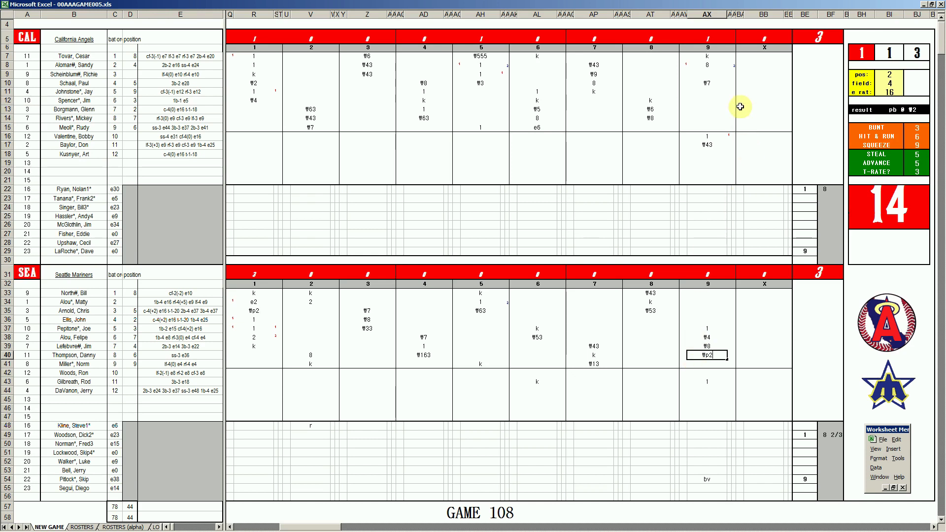
Record California's tenth-inning results in column X as #9 for the fifth batter and 1 for the sixth.
click(750, 91)
key(F9)
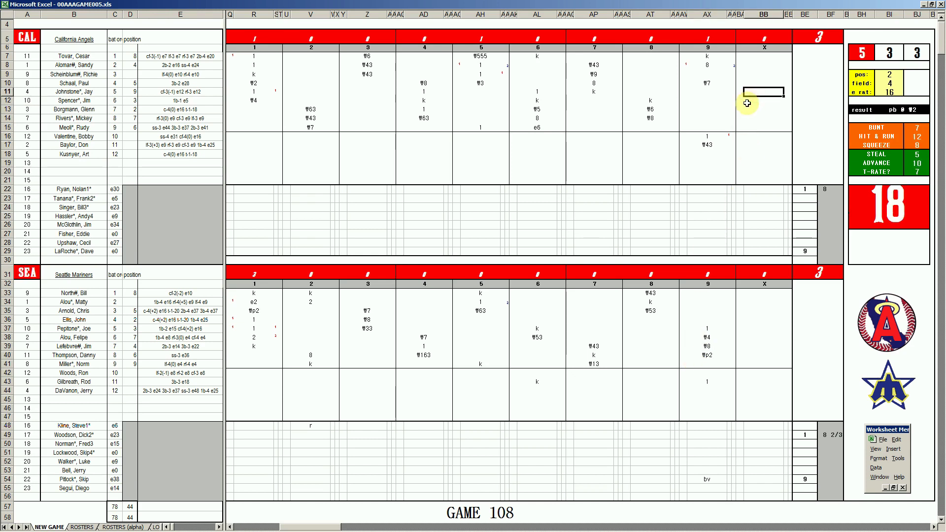
text(#9)
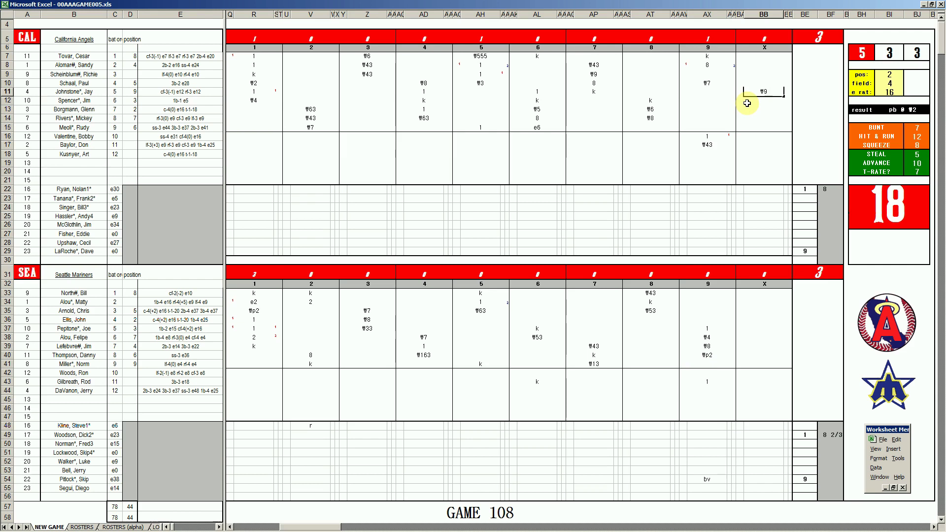
key(Return)
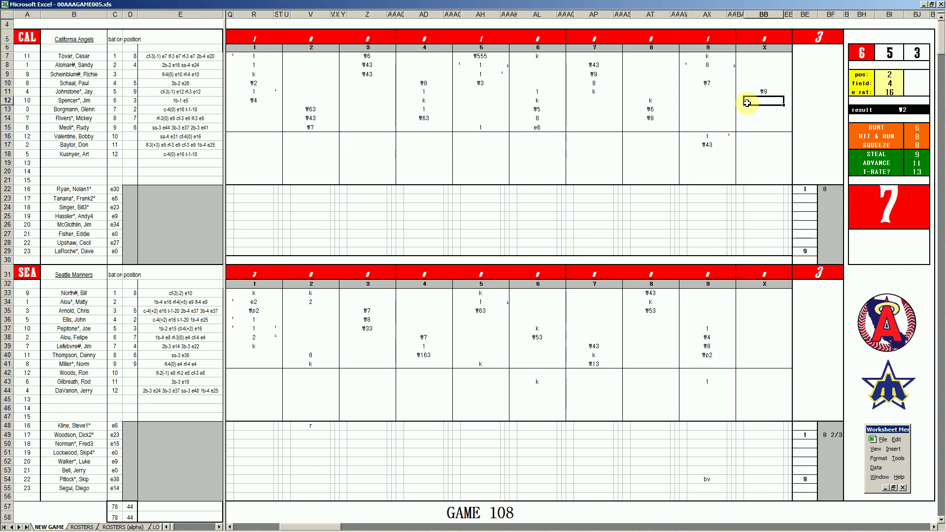
text(1)
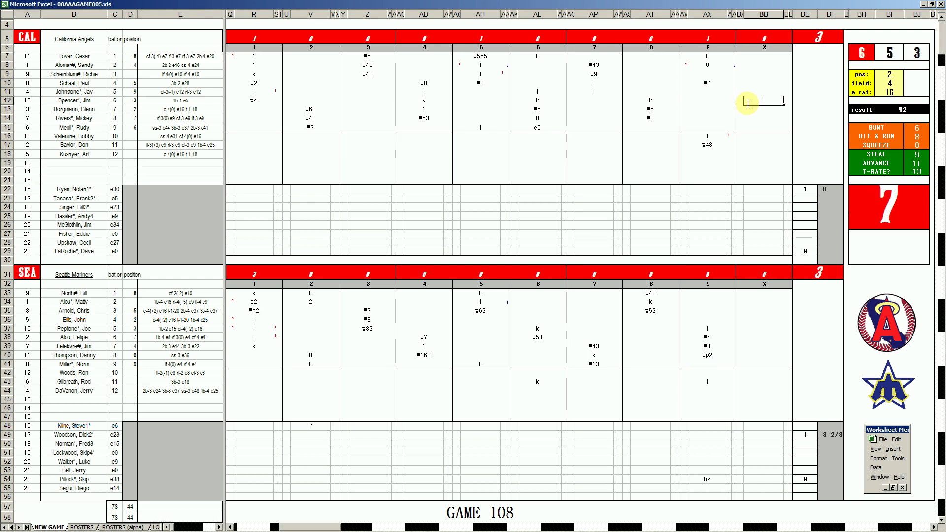
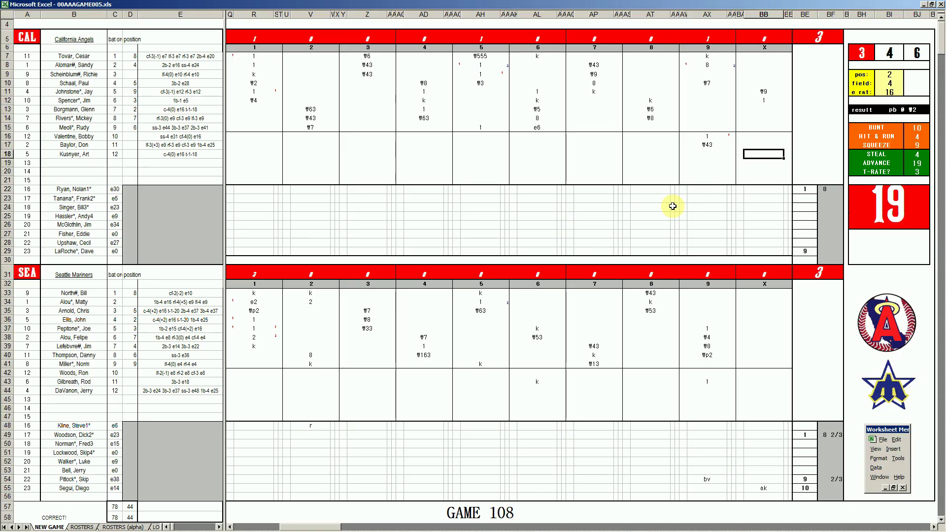
Record #64 for California's substitute in row 18 and #63 for the eighth batter in the tenth inning.
text(\64)
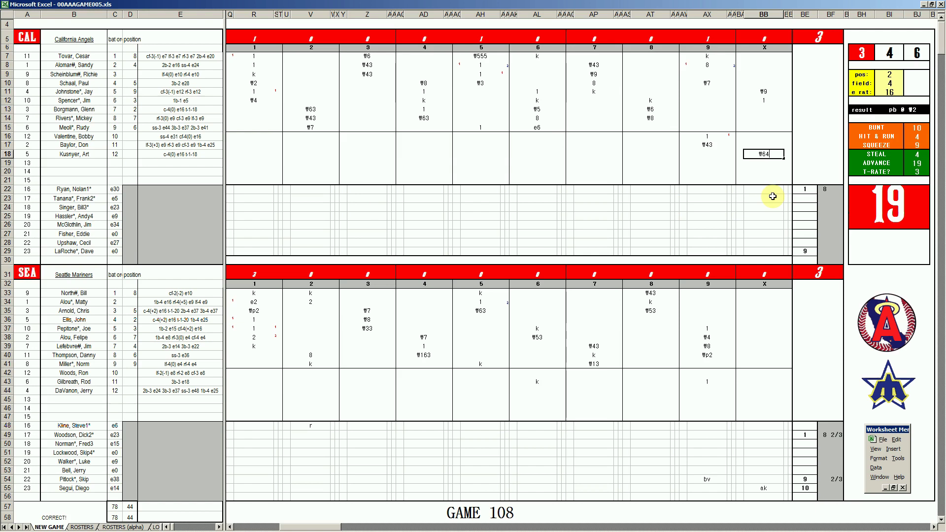
key(Up)
key(Up)
key(Up)
key(Up)
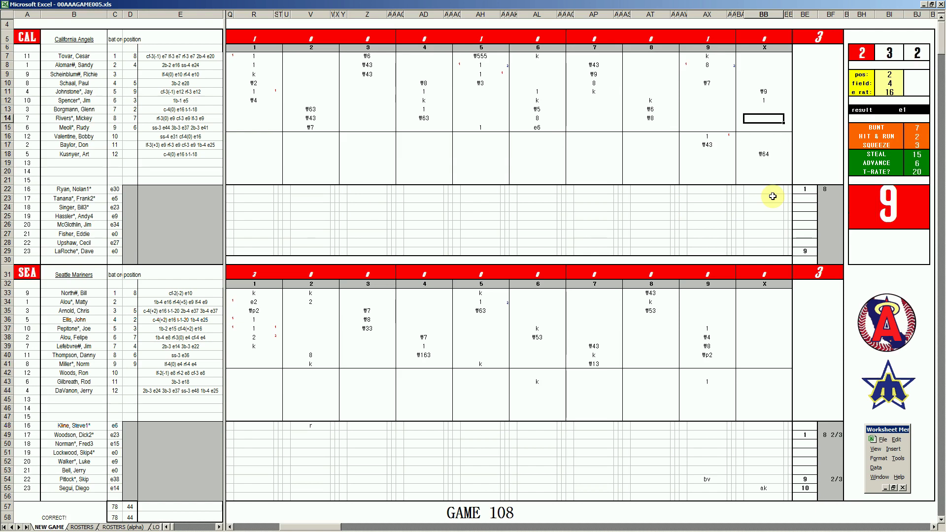
text(₩63)
Record Seattle's tenth-inning results as 2 for the substitute in row 42, k for the leadoff batter, 8 for the second and 1 for the third.
click(755, 373)
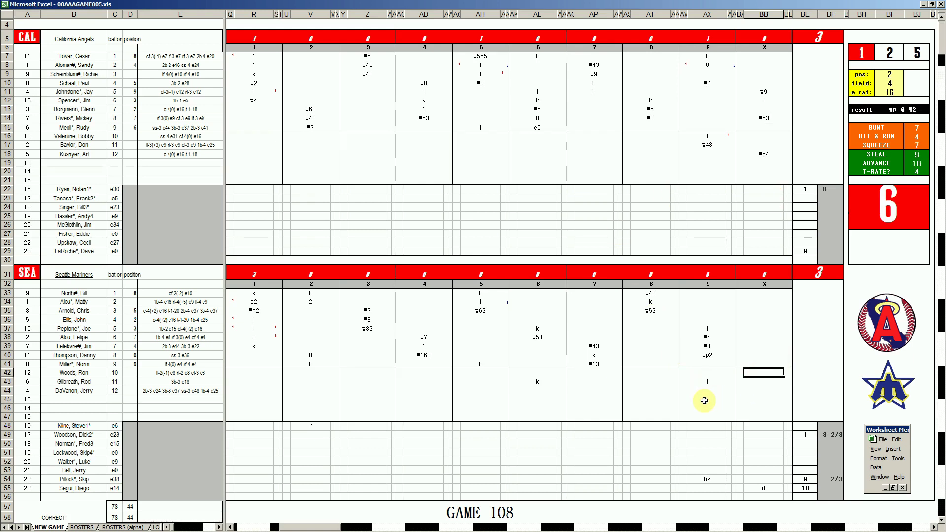
text(2)
click(760, 294)
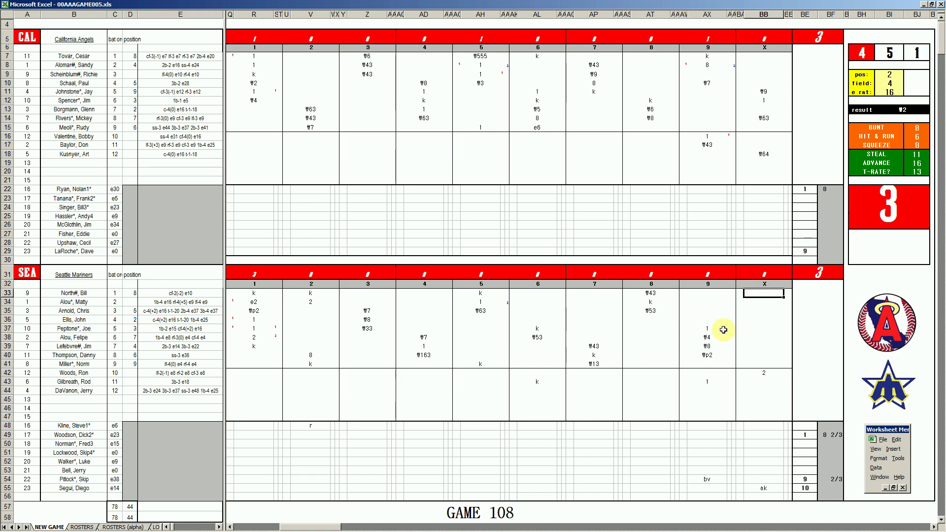
text(k)
key(Return)
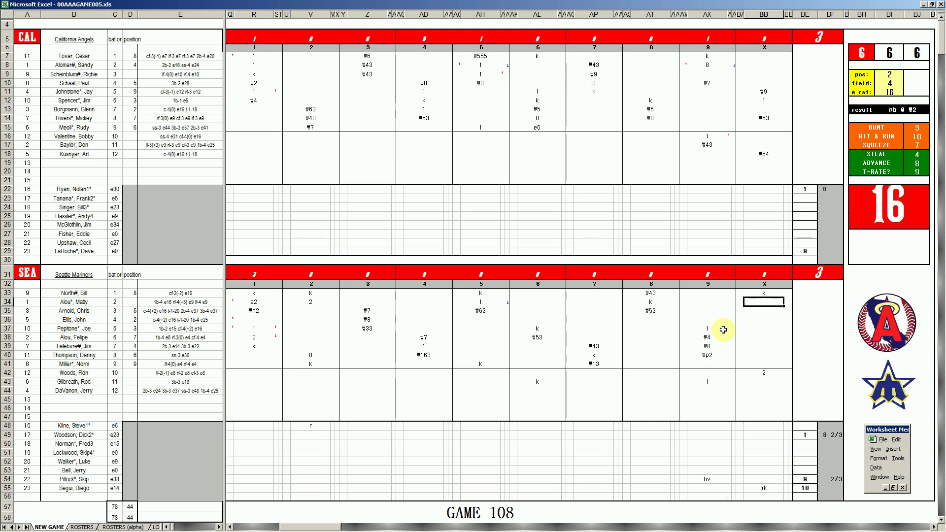
text(8)
key(Return)
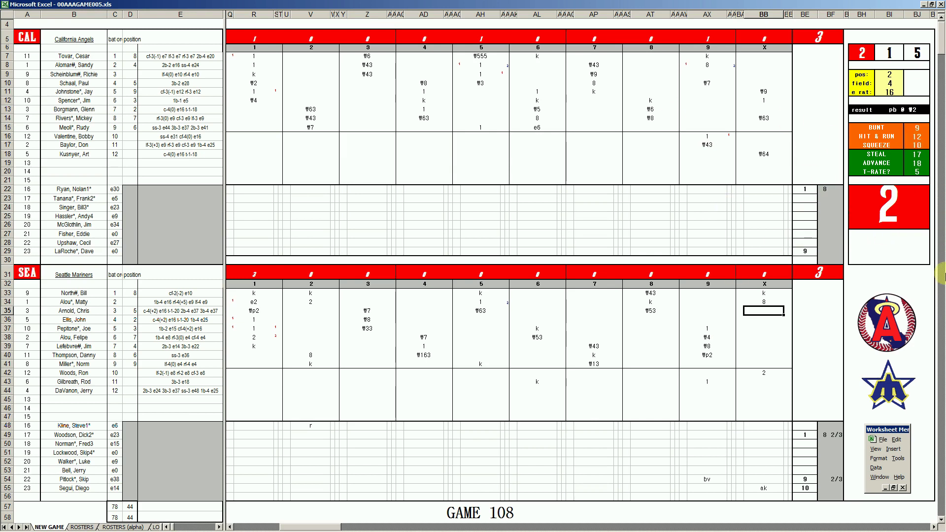
text(1)
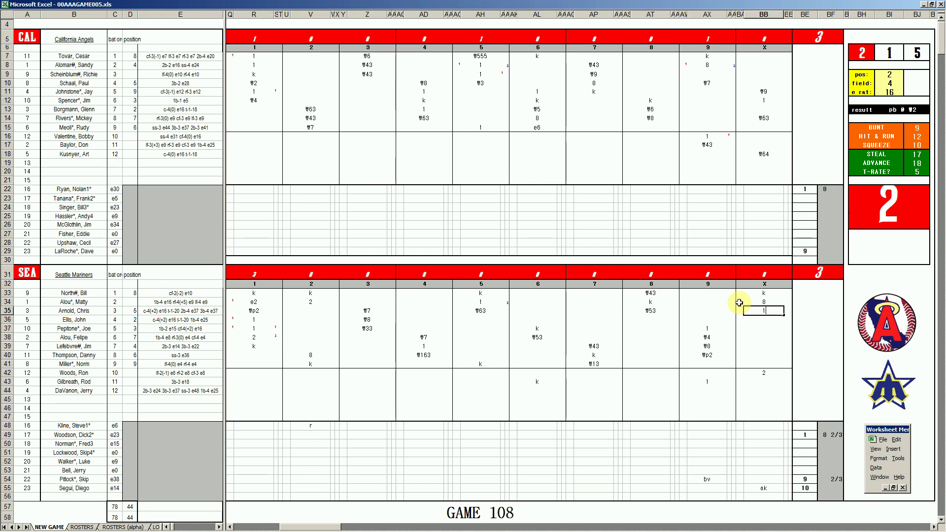
Record 1 with a run-batted-in mark for Seattle's substitute in row 43 in the tenth, and mark the row 42 substitute's run.
click(755, 382)
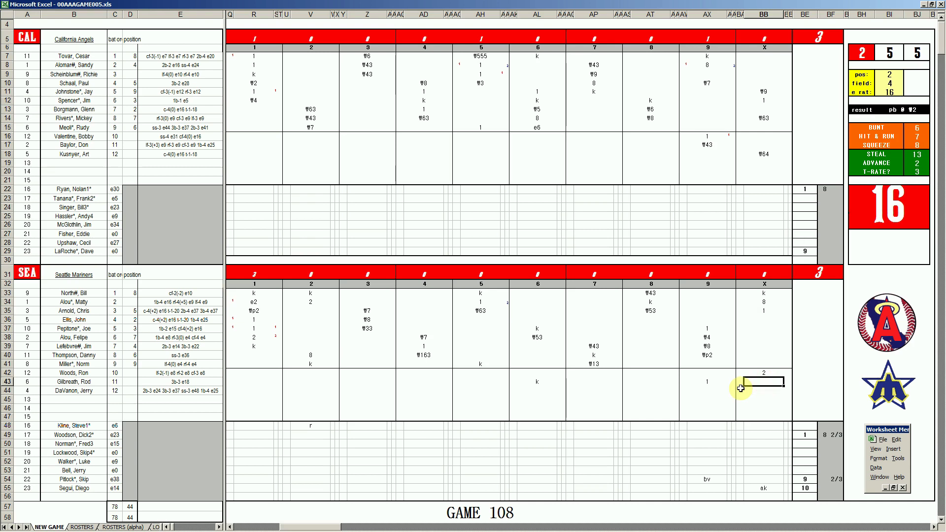
text(1)
key(Return)
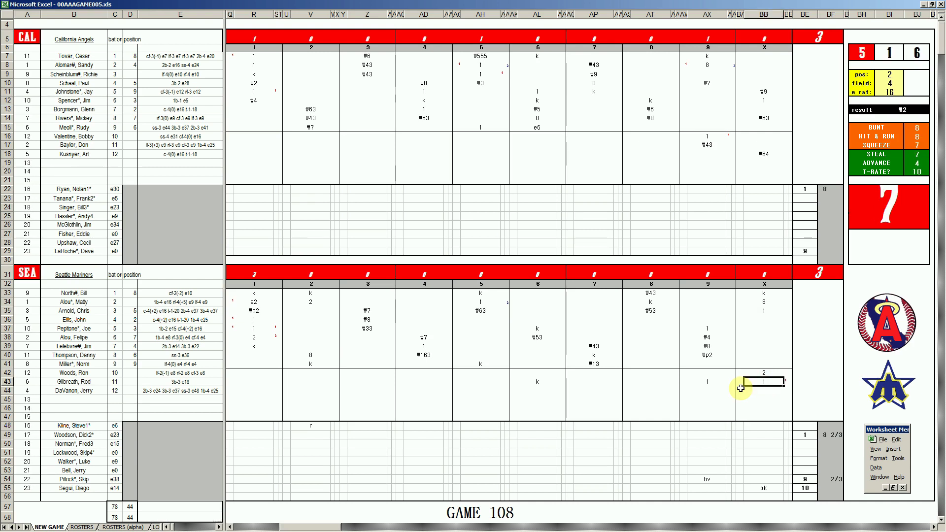
key(Left)
key(Up)
text(1)
key(Return)
key(Right)
key(Down)
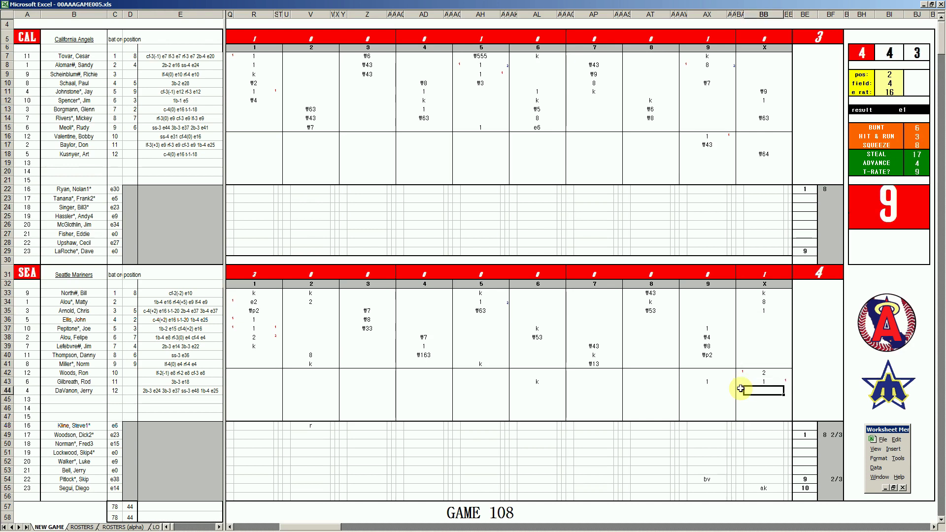
Credit California's row 29 reliever with 1 1/3 innings and Seattle's row 55 reliever with 2/3 inning.
click(827, 251)
text(1 1/3)
key(Return)
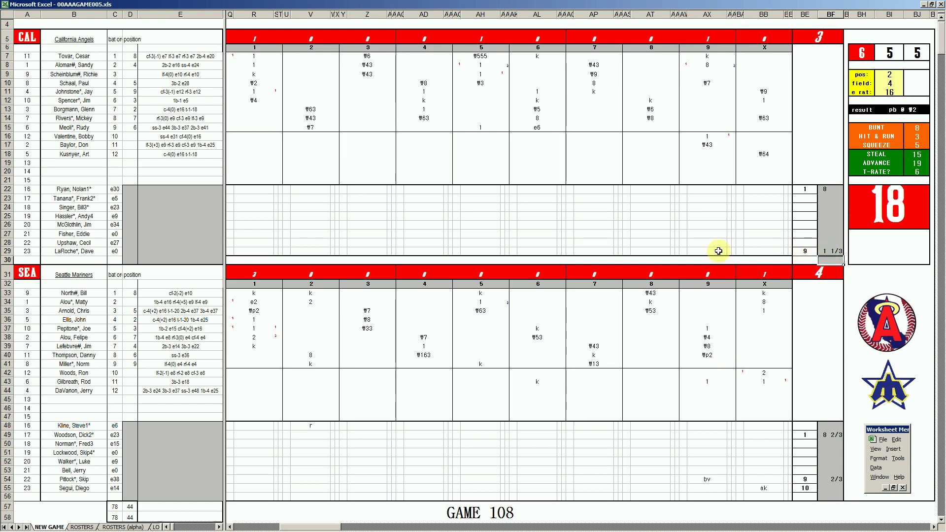
click(833, 487)
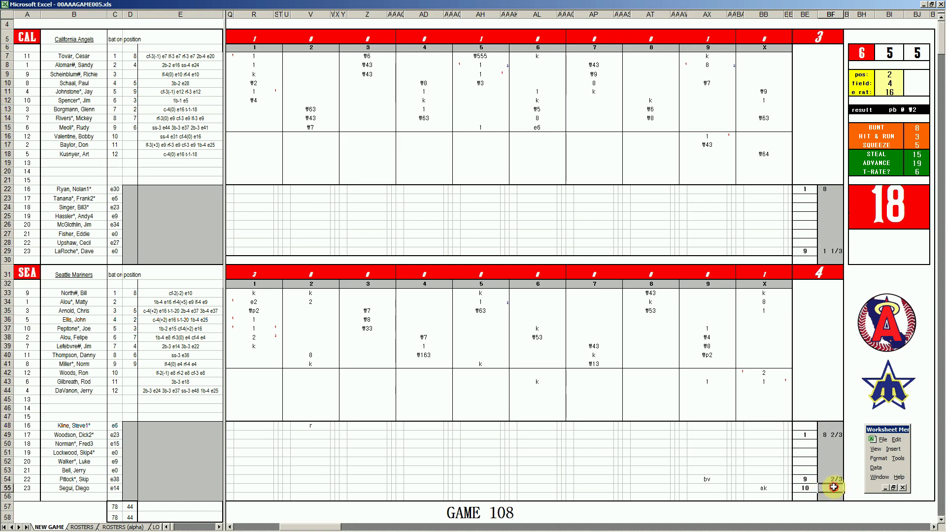
text(2/3)
key(Return)
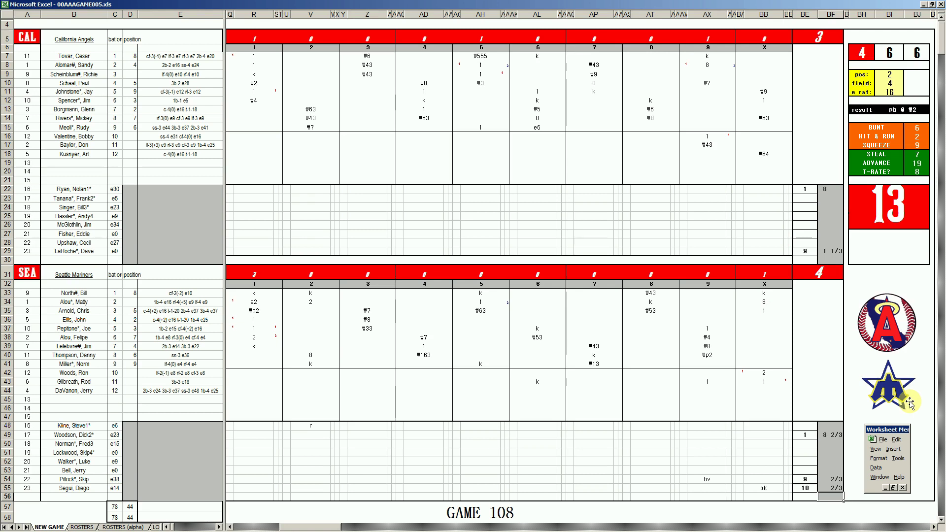
Switch to the Book6 workbook, copy the GAME 108 title cell and paste it back over itself using Paste Special.
click(177, 447)
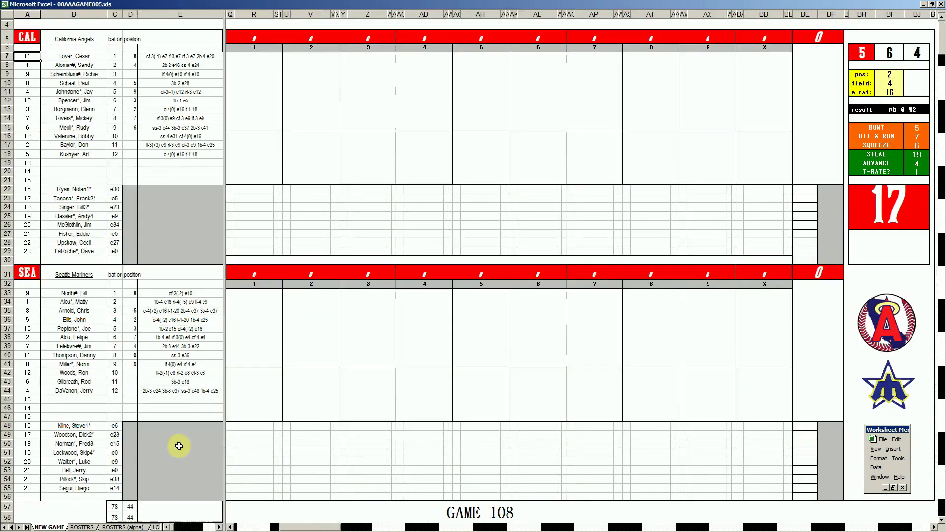
click(354, 526)
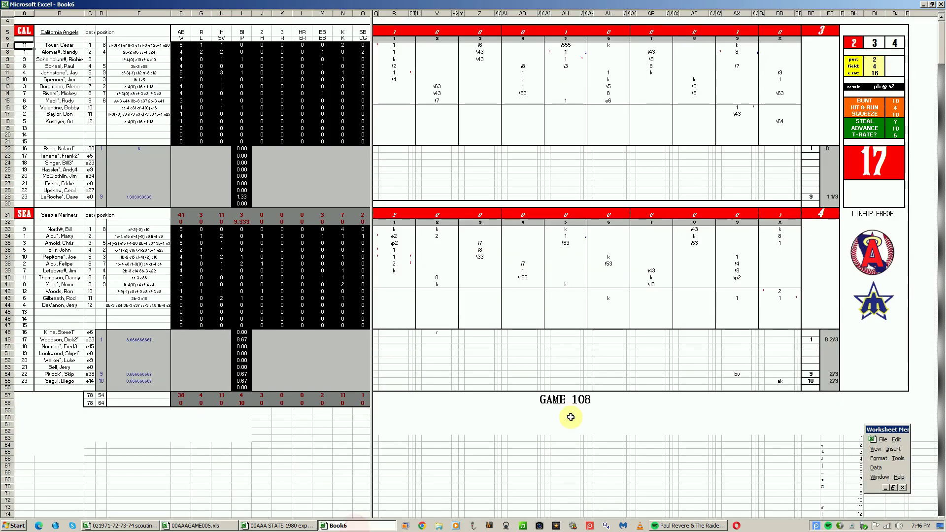
right_click(584, 403)
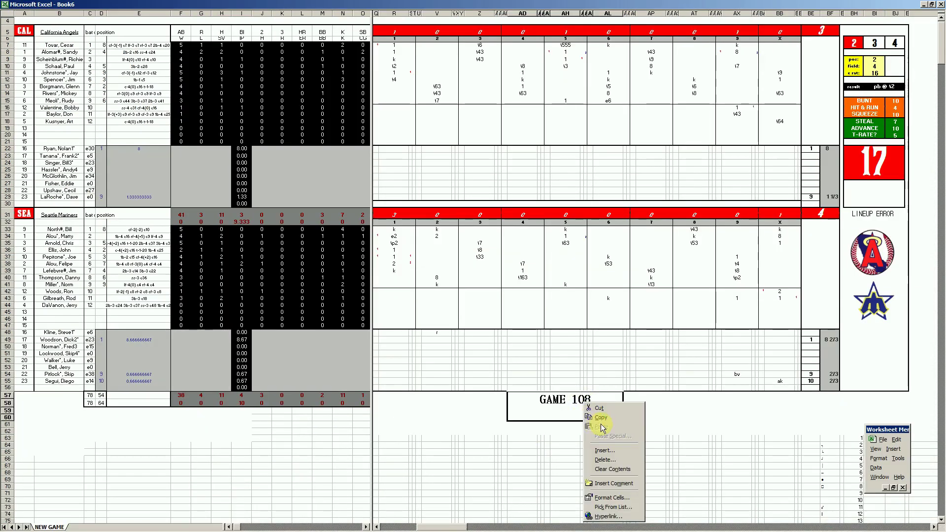
click(600, 418)
right_click(594, 411)
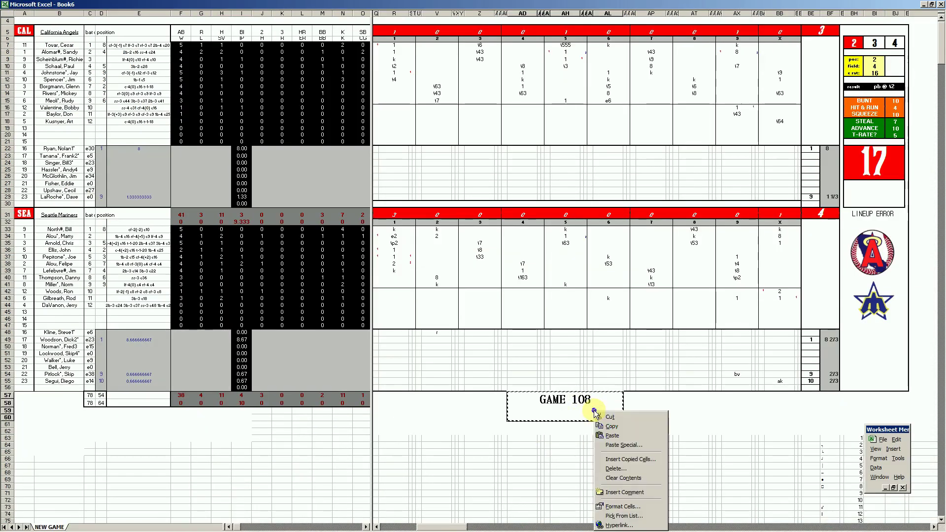
click(609, 446)
click(554, 417)
click(614, 498)
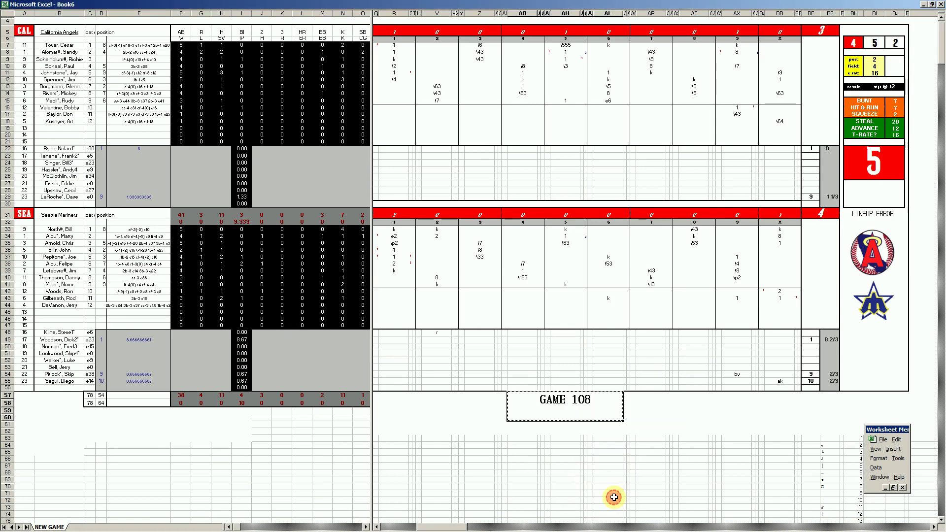
Credit Seattle's row 55 reliever with the win by entering 1 in the W column.
click(202, 354)
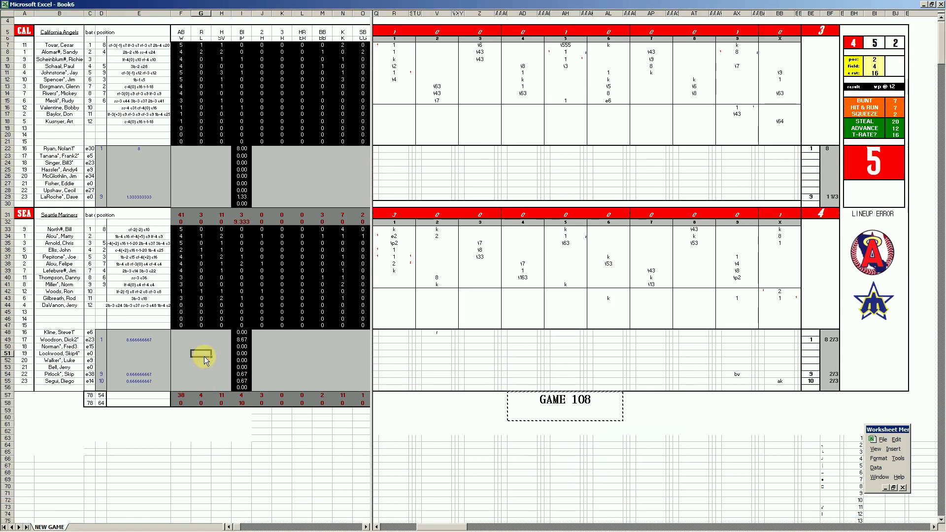
key(Down)
key(Down)
key(Left)
key(Down)
key(Down)
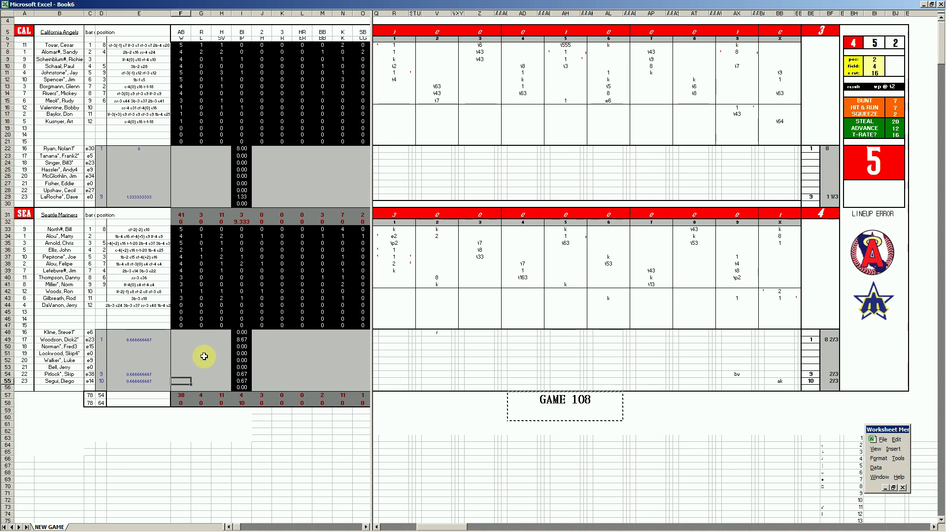
key(Right)
key(Right)
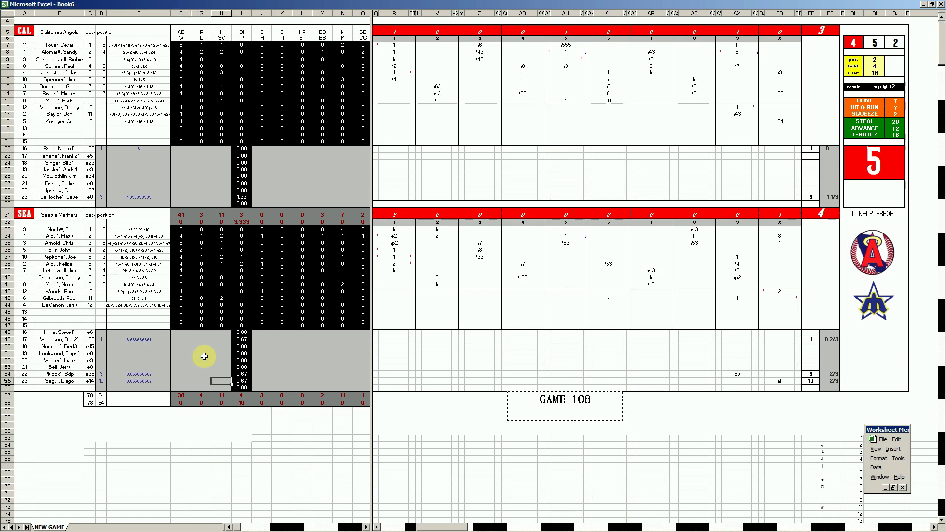
key(Up)
key(Left)
key(Left)
key(Down)
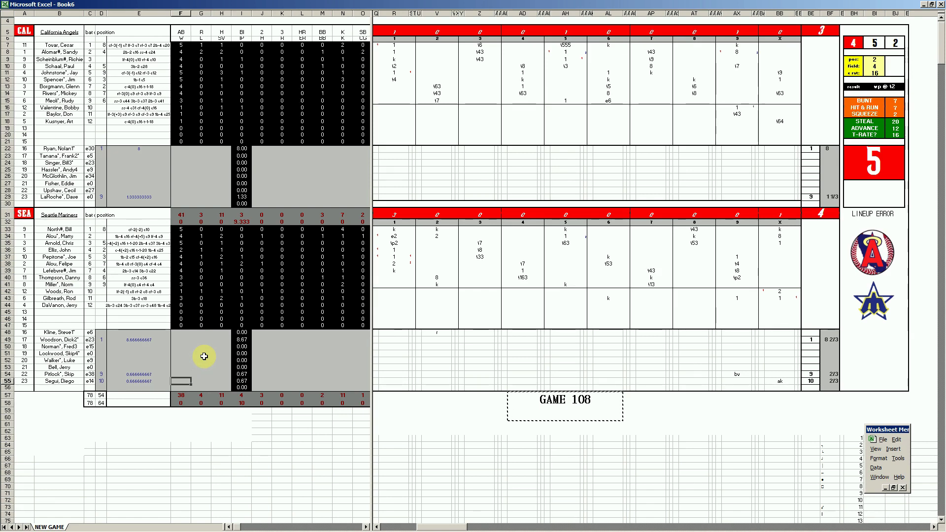
text(1)
Enter 2 hits allowed for Seattle's row 54 reliever.
key(Right)
key(Right)
key(Right)
key(Right)
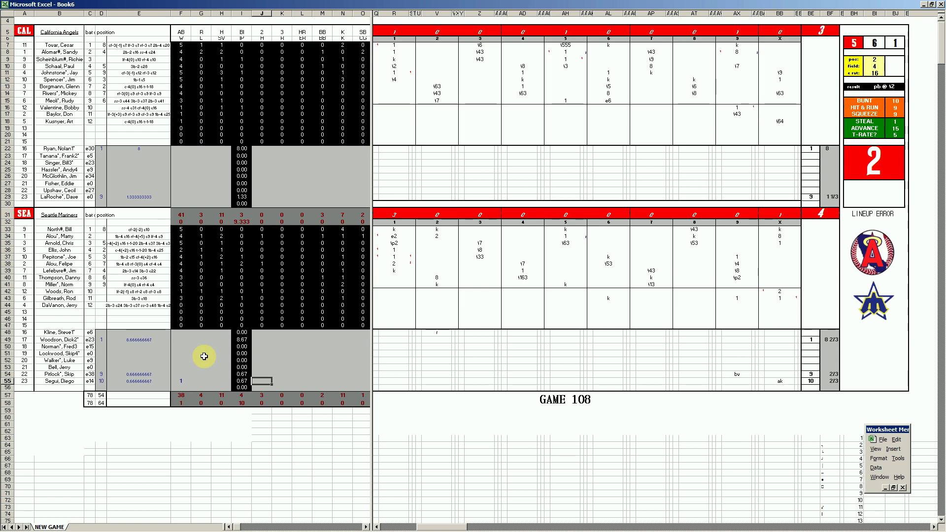
key(Up)
text(2)
Enter the row 49 Seattle starter's pitching line as 9 hits, 3 runs, 3 earned runs, 3 walks and 7 strikeouts.
key(Up)
key(Up)
key(Up)
key(Up)
key(Up)
key(Left)
key(Left)
key(Left)
key(Right)
key(Right)
key(Right)
text(9)
key(Right)
text(3)
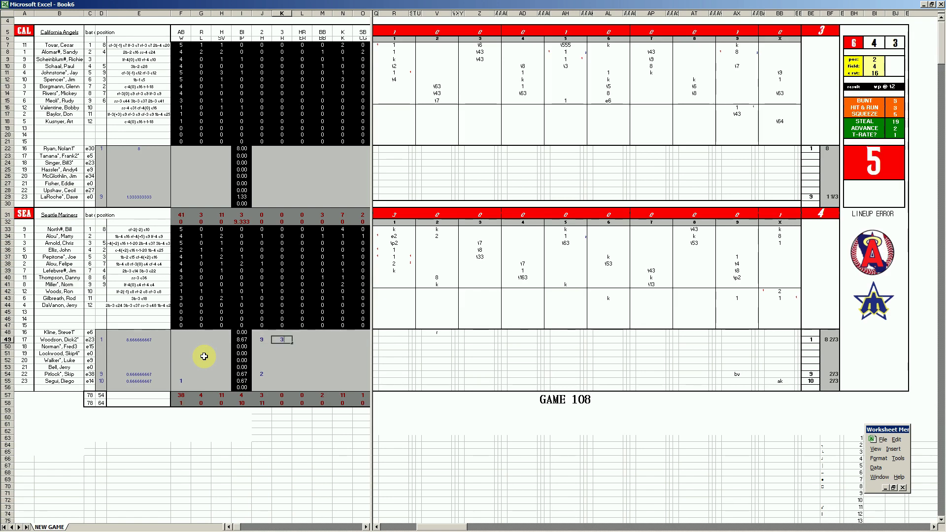
key(Right)
text(3)
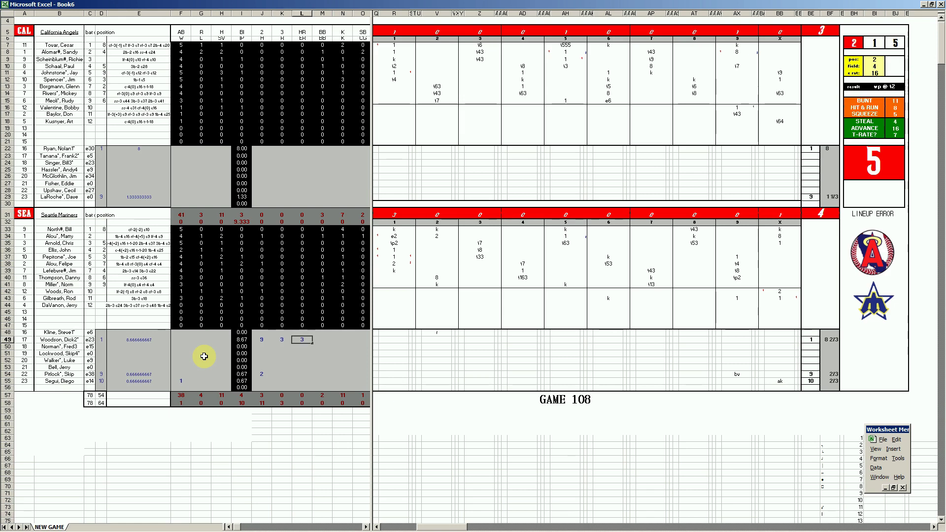
key(Right)
text(3)
key(Right)
text(7)
Charge California's row 29 reliever with the loss by entering 1 in the L column.
key(Return)
key(Left)
key(Left)
key(Left)
key(Left)
key(Left)
key(Left)
key(Left)
key(Up)
key(Up)
key(Up)
key(Up)
key(Up)
key(Up)
key(Up)
key(Up)
key(Up)
key(Up)
key(Up)
key(Up)
text(1)
key(Right)
key(Right)
key(Right)
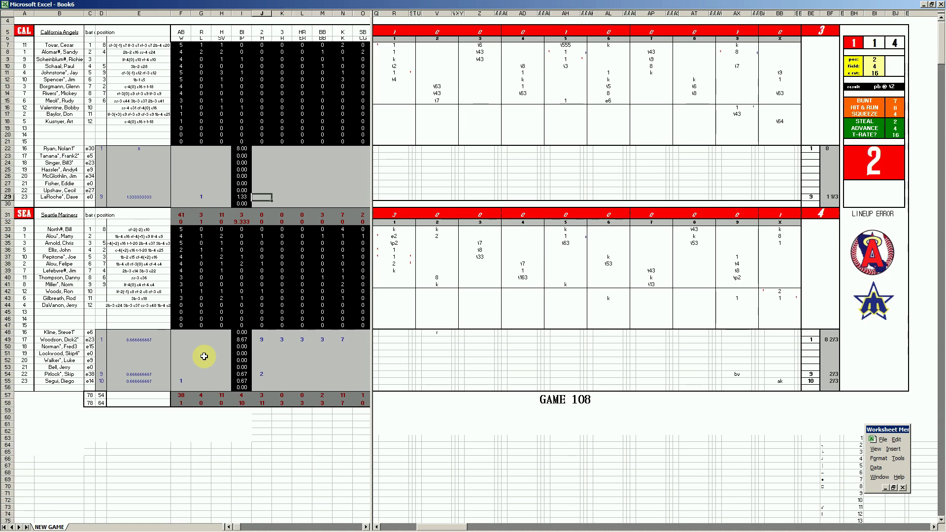
Enter the row 29 California reliever's pitching line as 5 hits, 1 run, 1 earned run, 1 walk and 1 strikeout.
text(2)
key(Right)
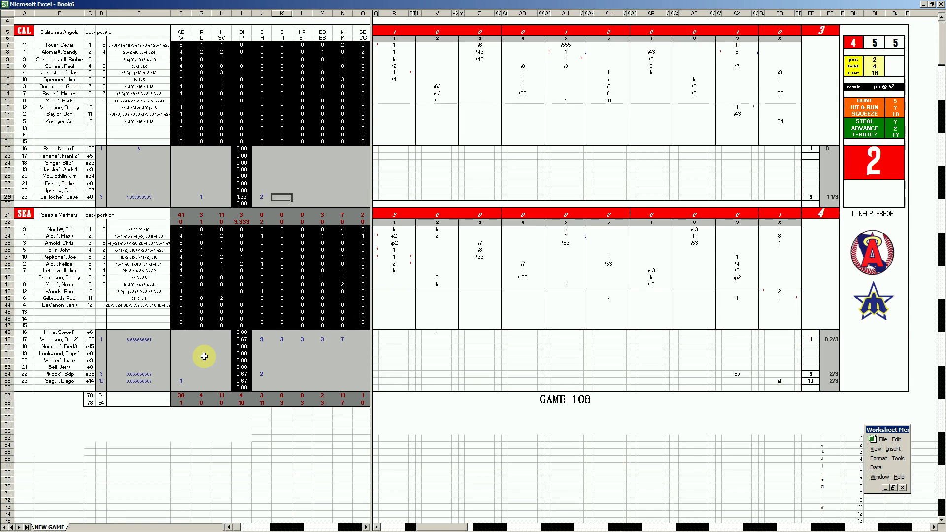
key(Left)
text(5)
key(Right)
text(1)
key(Right)
text(1)
key(Right)
key(1)
key(Right)
text(1)
key(Left)
key(Left)
key(Left)
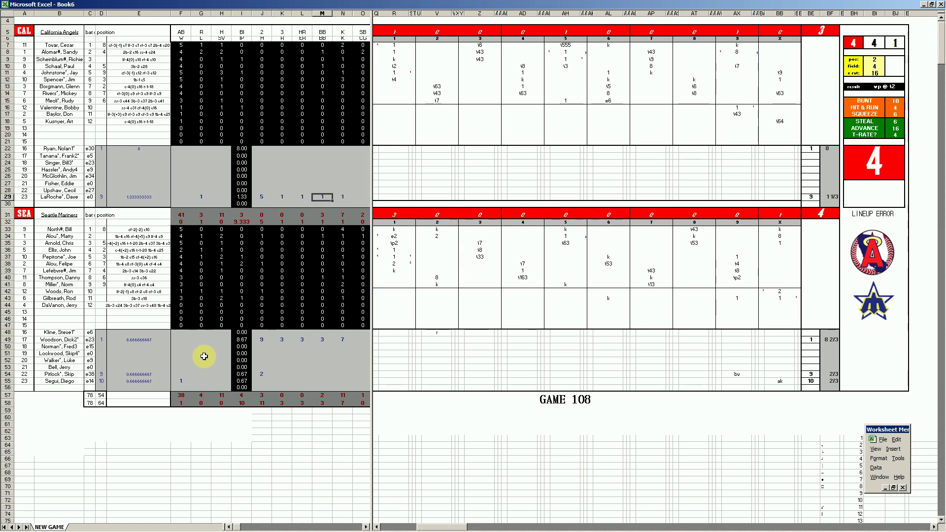
Enter the row 22 California starter's pitching line as 6 hits, 3 runs, 1 walk and 10 strikeouts, leaving earned runs blank.
key(Up)
key(Left)
key(Up)
key(Up)
key(Up)
key(Up)
key(Up)
key(Up)
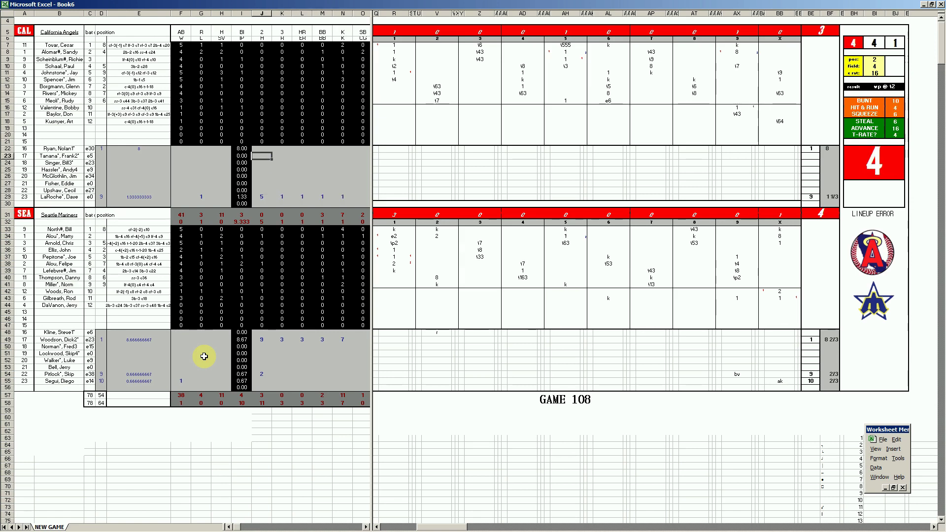
text(6)
key(Right)
text(3)
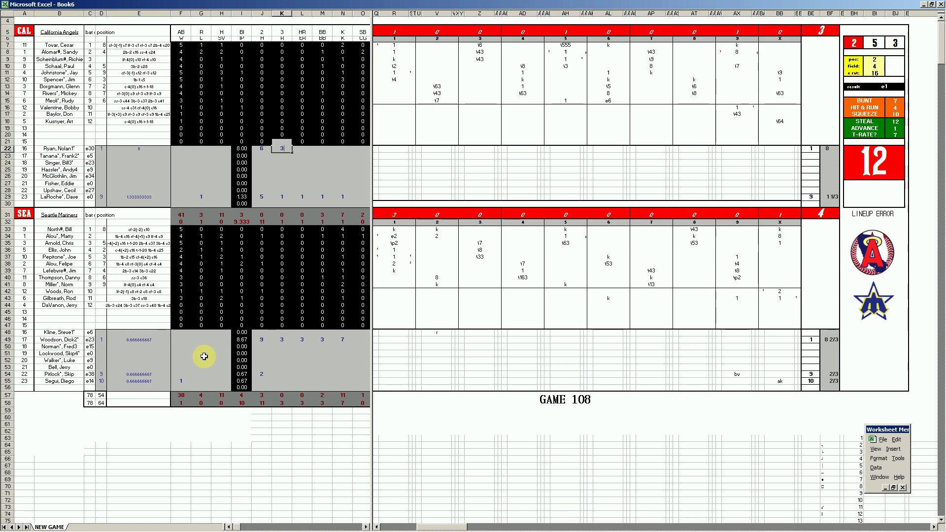
key(Tab)
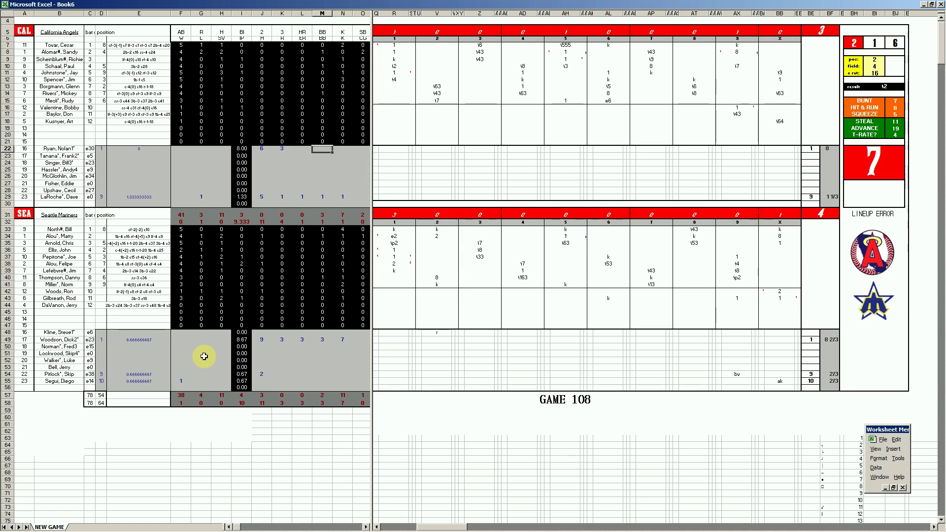
text(1)
key(Tab)
text(10)
key(Return)
key(Left)
key(Left)
key(Left)
key(Left)
key(Left)
key(Left)
key(Left)
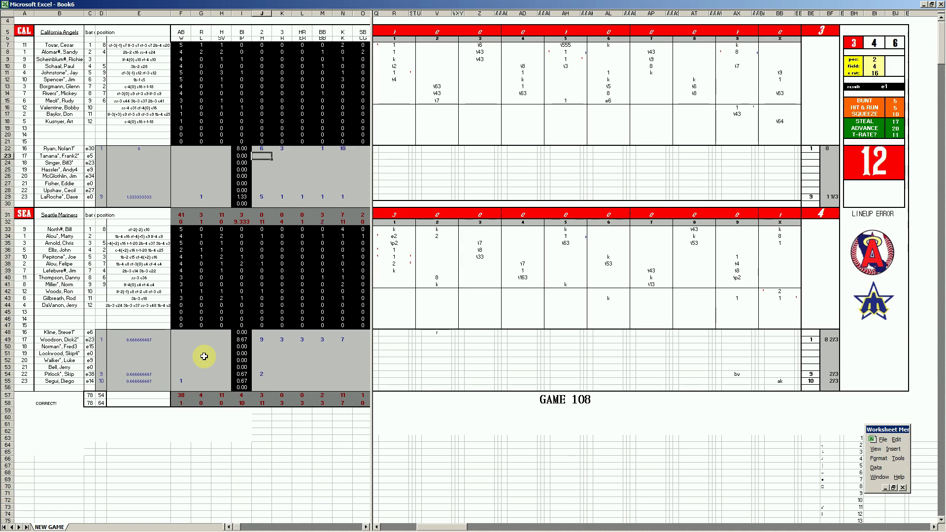
key(Down)
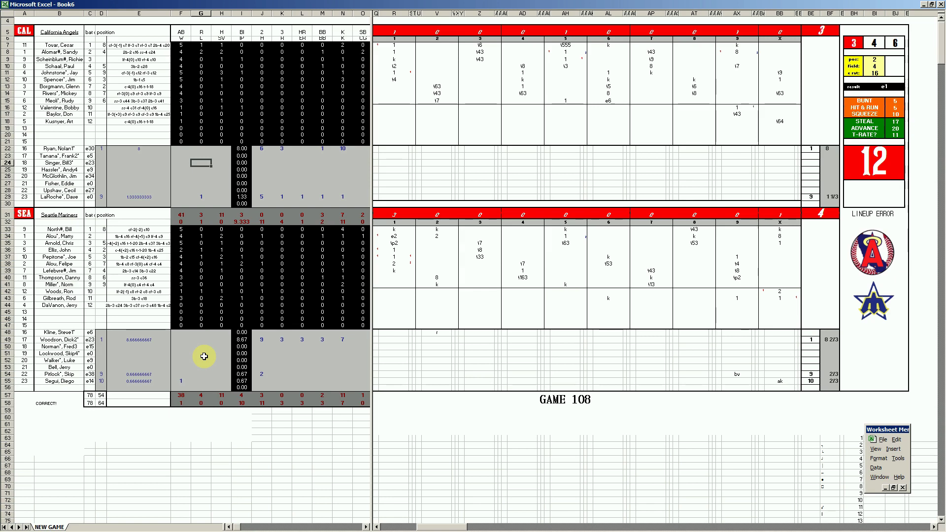
key(ctrl+s)
click(147, 87)
click(159, 206)
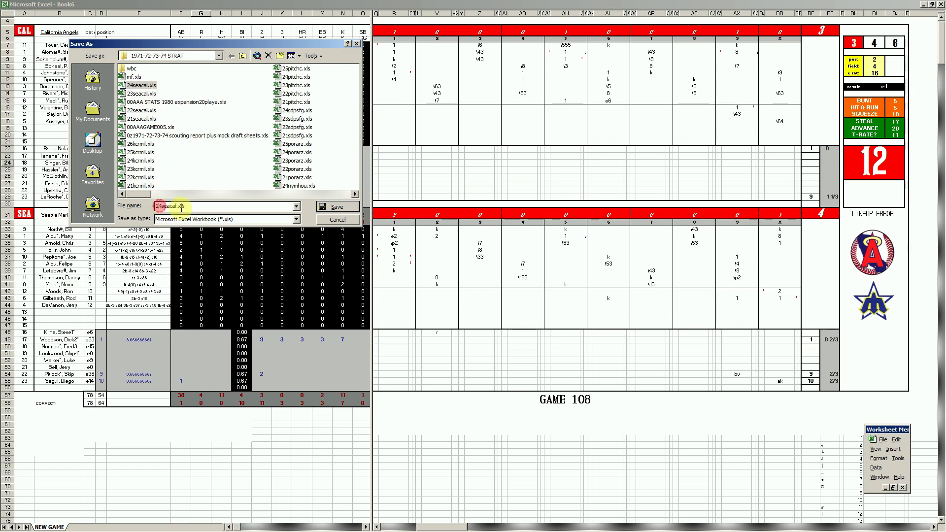
key(Delete)
text(5)
key(Return)
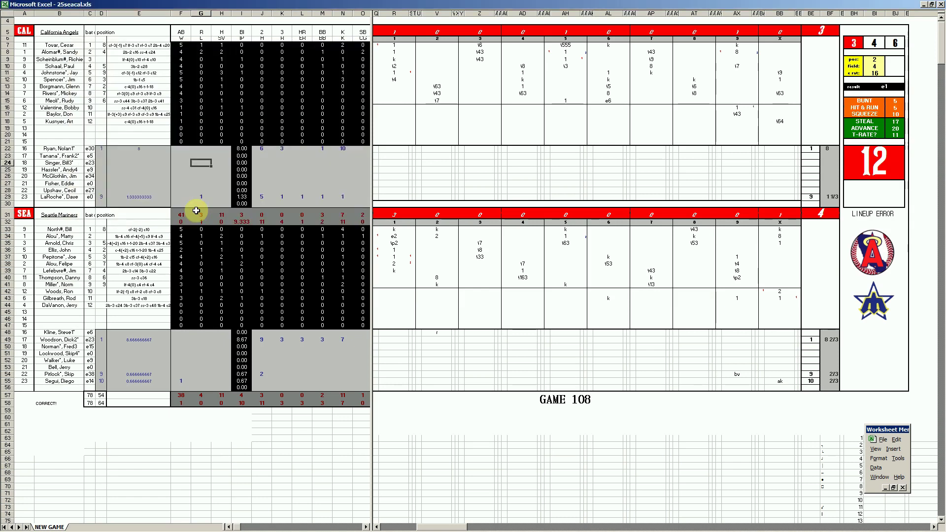
Save another copy of the game as mf, replacing the existing file, and switch to the season STATS workbook.
key(F12)
text(mf)
key(Return)
key(y)
key(n)
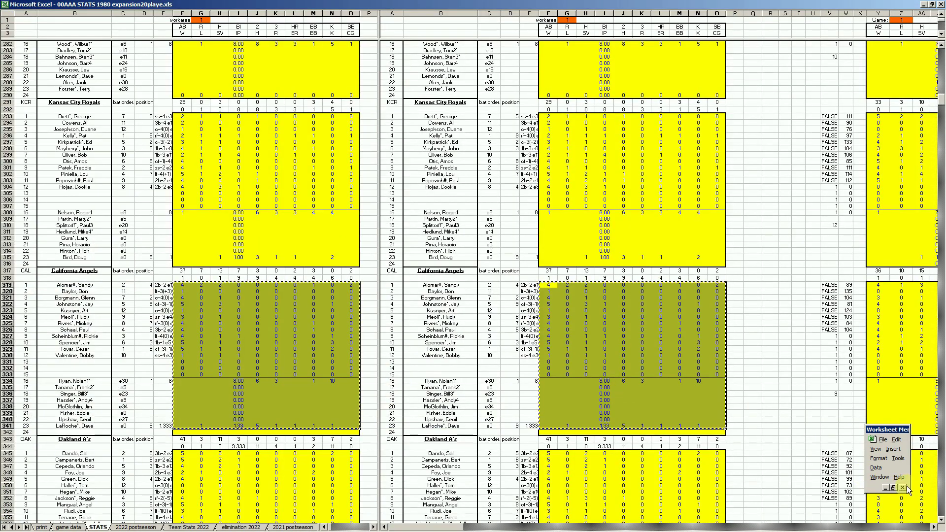
Paste the California Angels' copied game statistics into their Game 9 columns, starting at cell DA319.
click(935, 527)
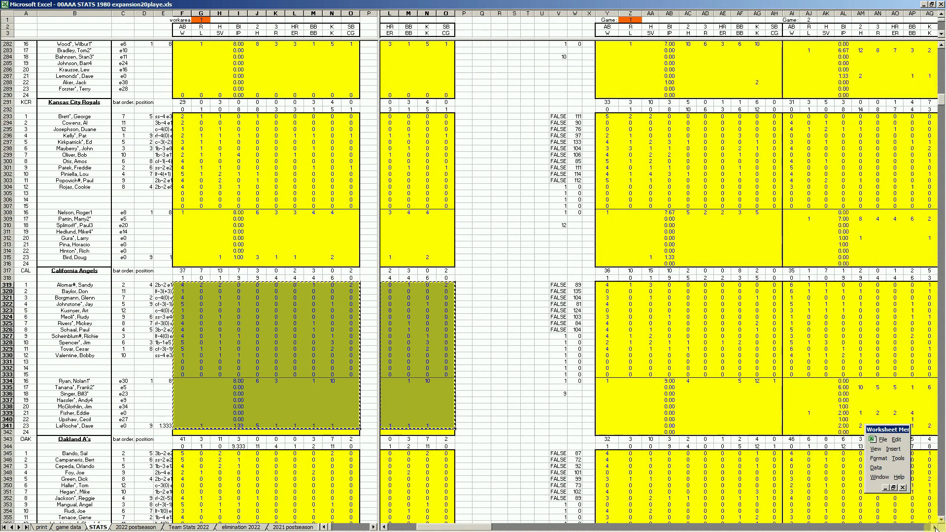
drag(935, 528, 934, 527)
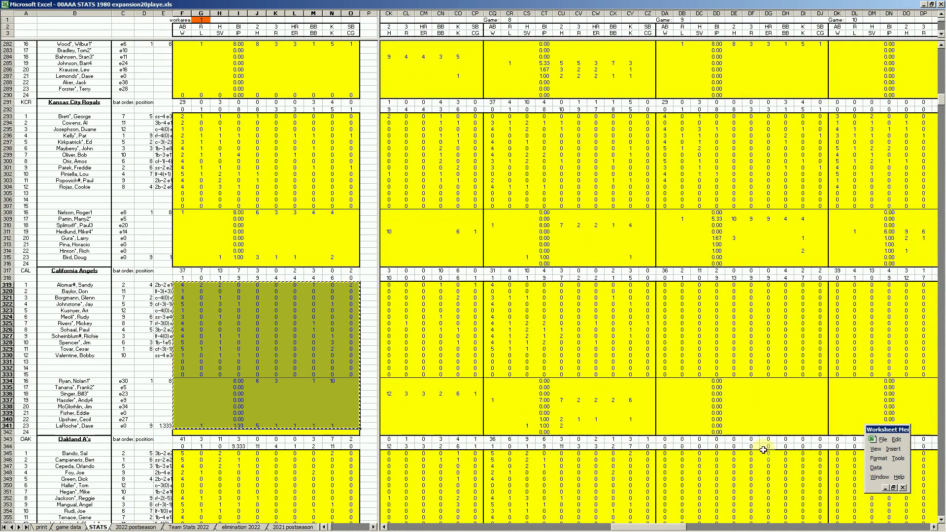
right_click(666, 286)
click(687, 313)
Copy the Seattle Mariners' work-area statistics, F371:O393, into their Game 9 columns starting at cell DA371.
click(332, 349)
key(ctrl+q)
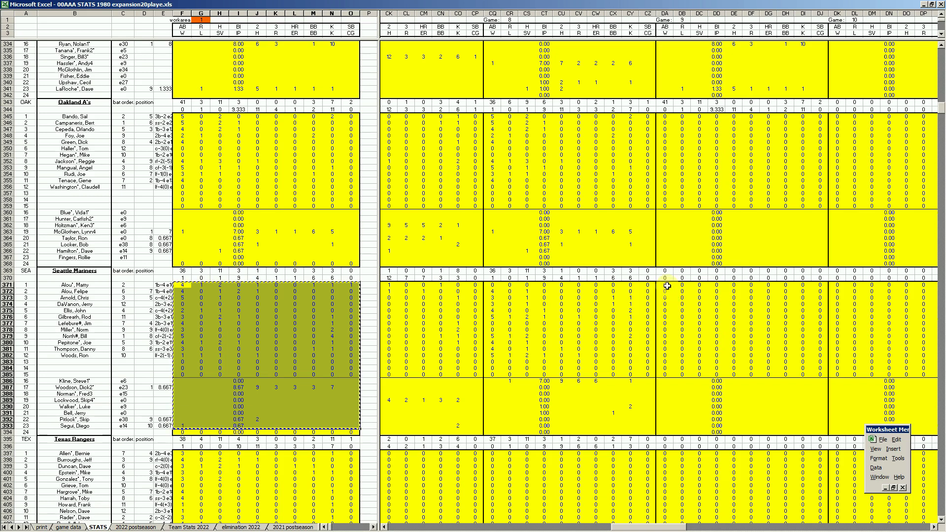
right_click(666, 287)
click(685, 311)
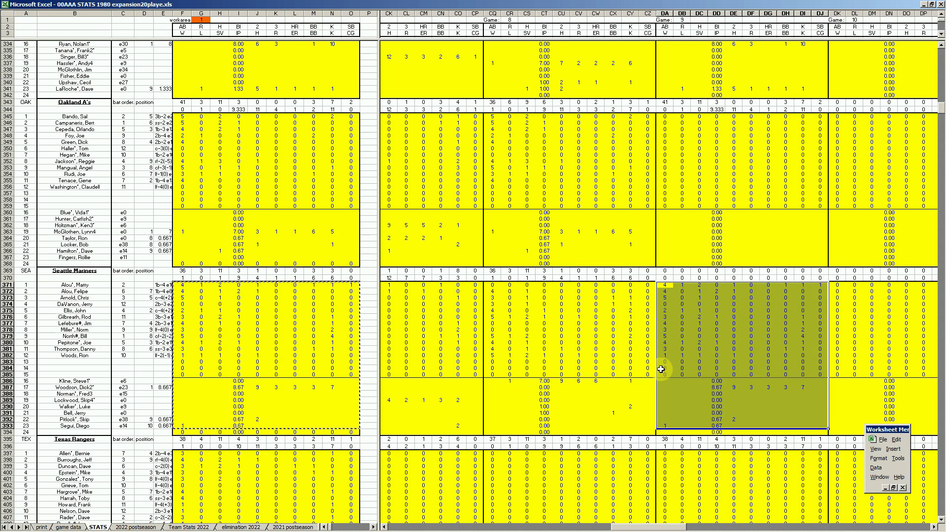
click(635, 394)
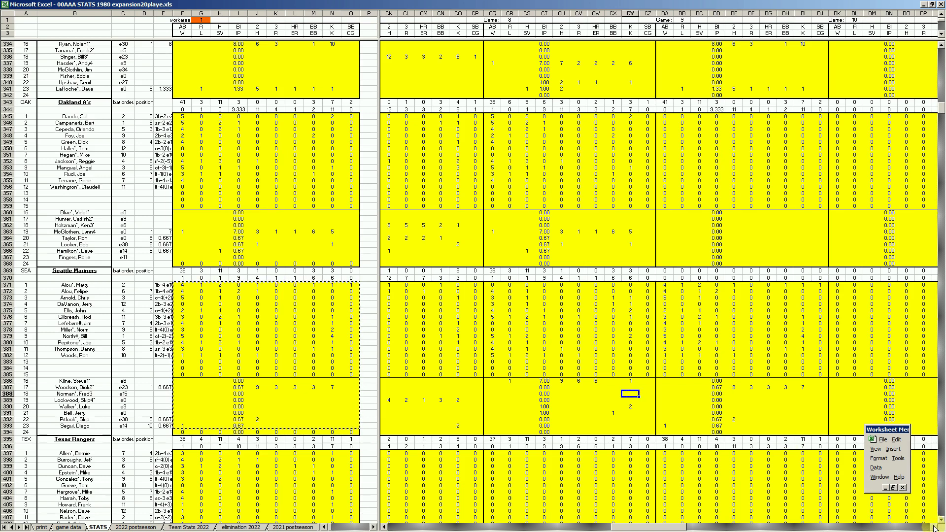
Examine the Seattle Mariners' season totals and win-loss record beyond the Game 16 columns.
scroll(934, 528, right, 20)
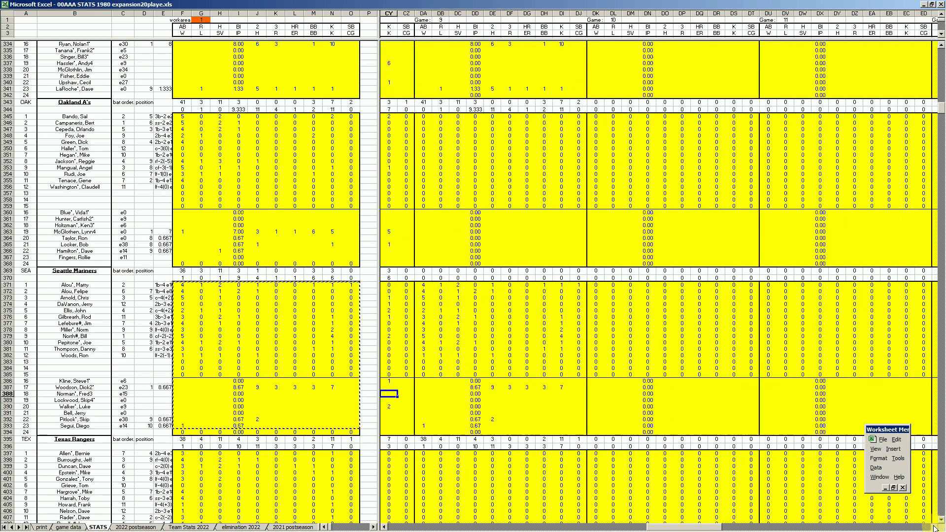
scroll(935, 528, right, 20)
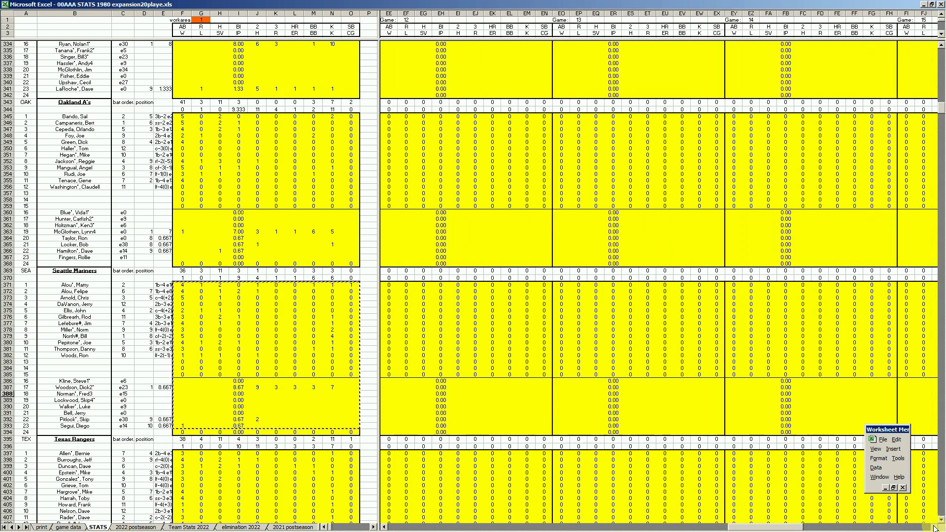
scroll(934, 528, right, 20)
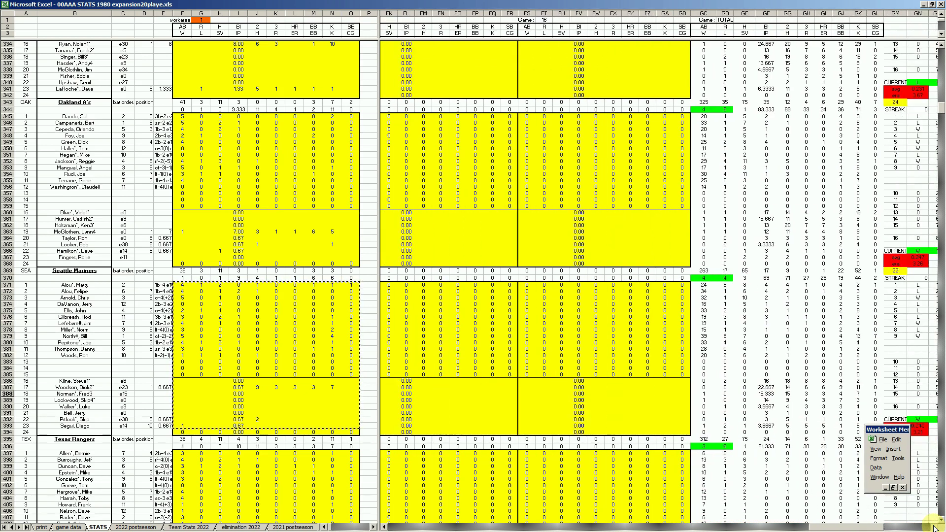
scroll(934, 528, right, 13)
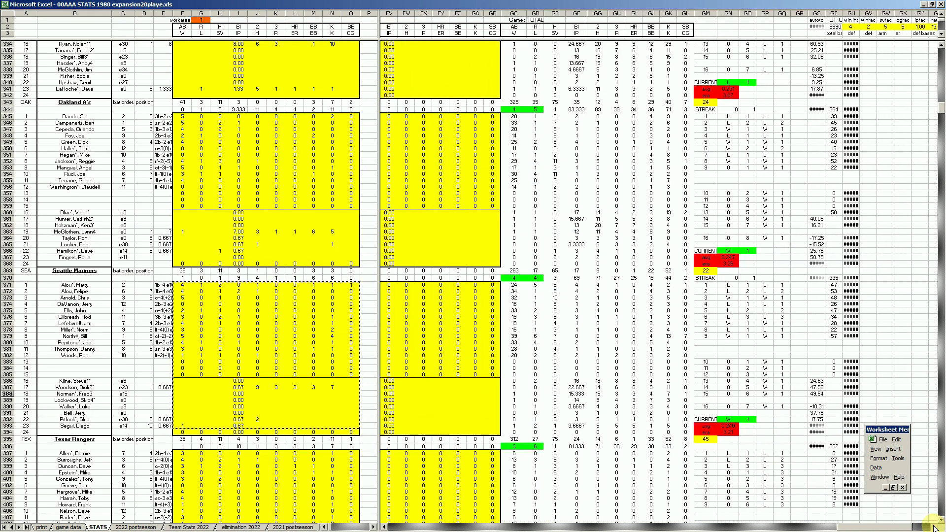
click(446, 425)
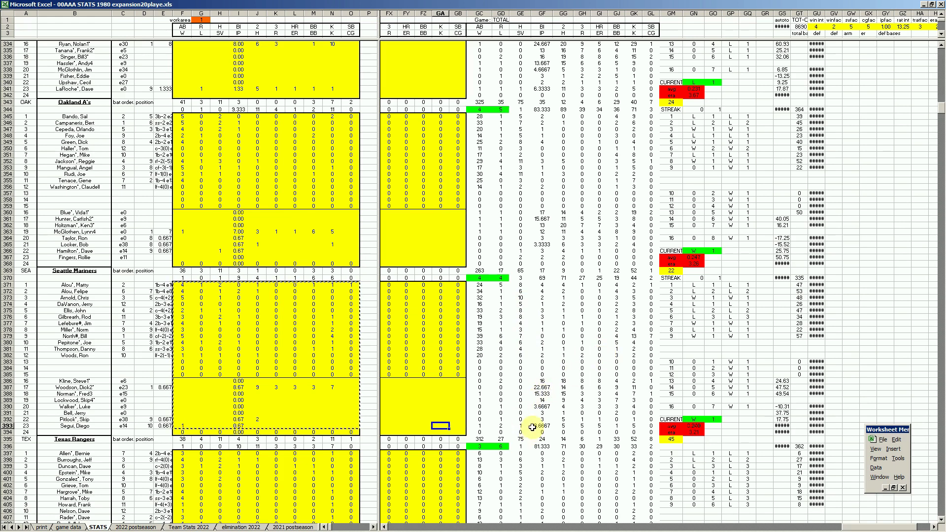
click(446, 389)
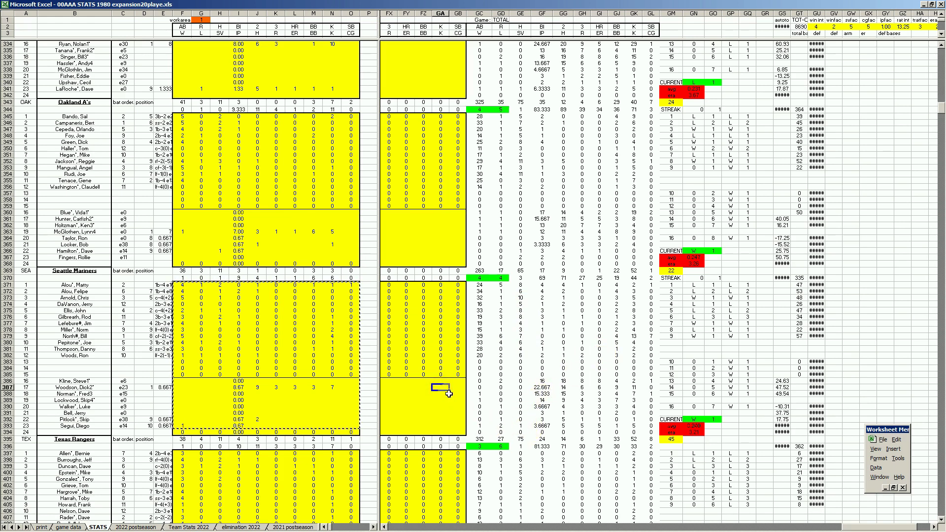
Examine the California Angels' season totals and the team totals further down the STATS sheet.
scroll(448, 393, up, 13)
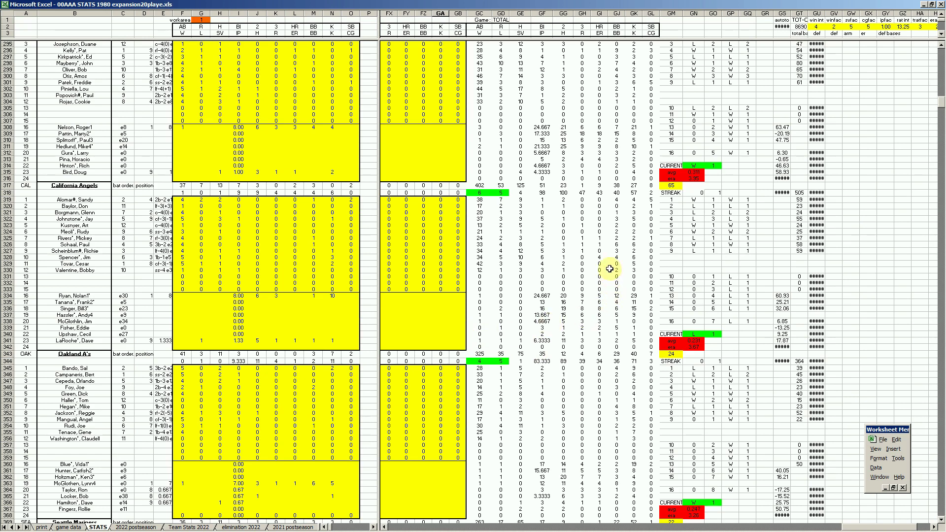
click(600, 256)
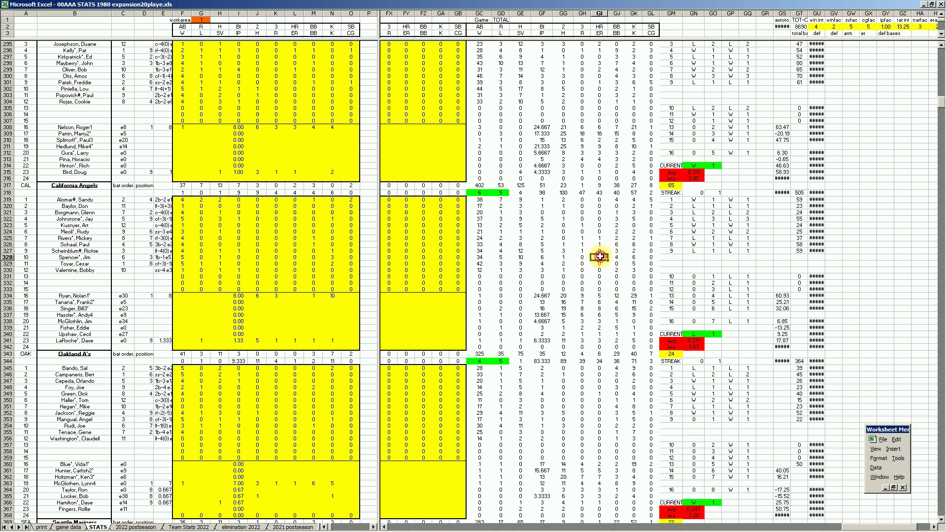
click(441, 301)
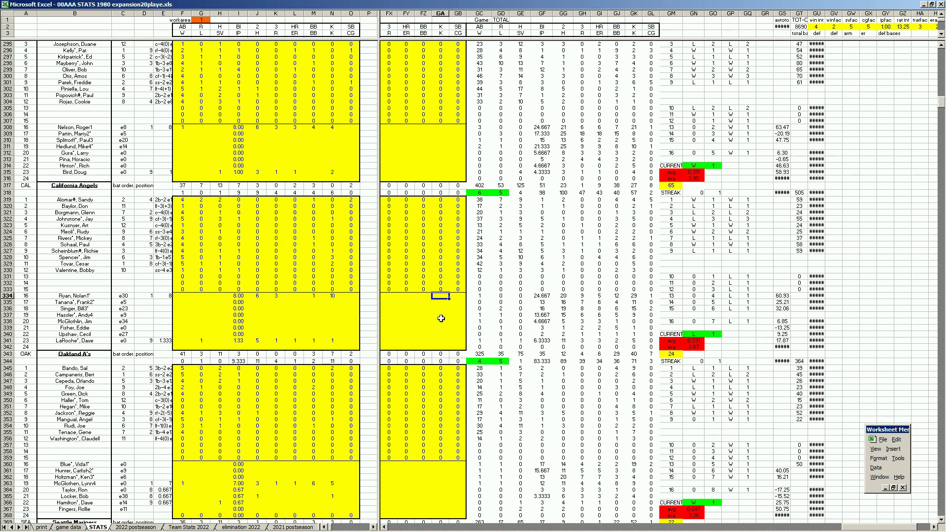
key(Page_Down)
key(Page_Down)
key(Page_Down)
key(Page_Down)
key(Page_Down)
key(Page_Down)
key(Page_Down)
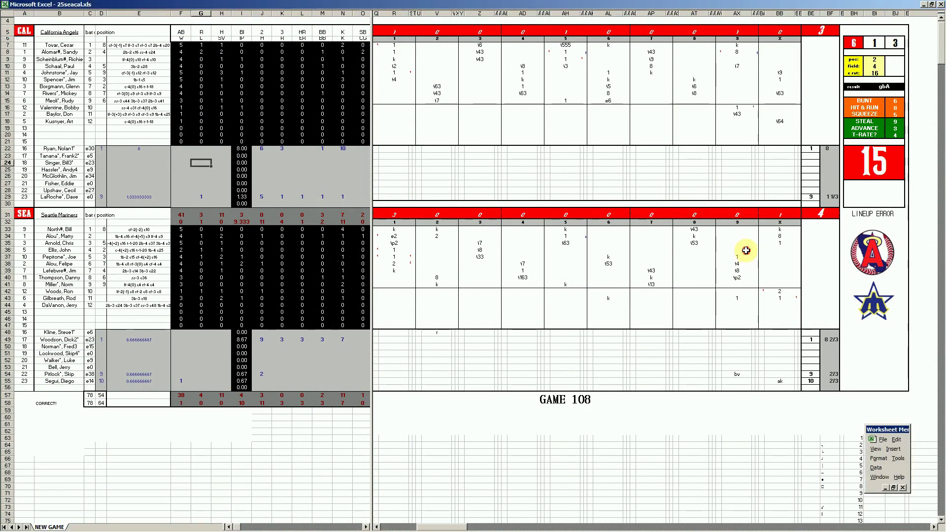
Return to the Game 108 scoresheet and close 25seacal.xls without saving changes.
click(736, 264)
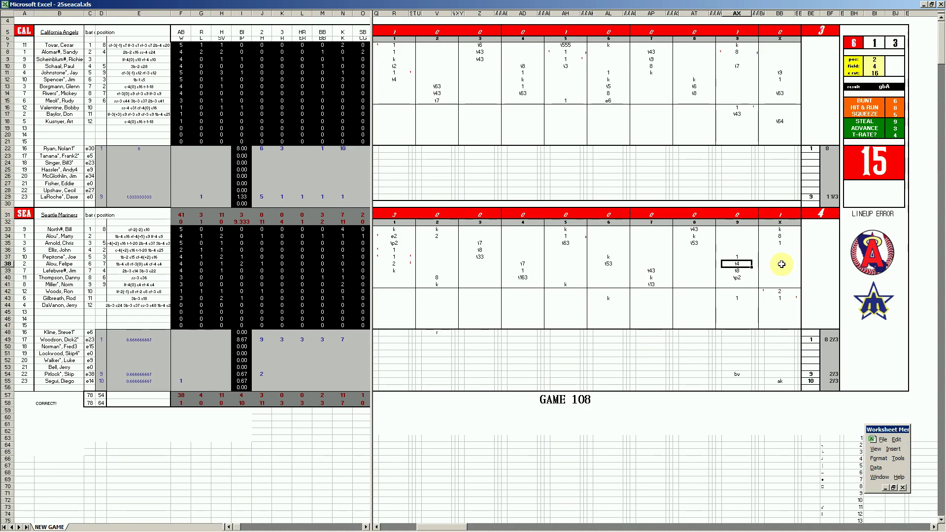
mouse_move(279, 528)
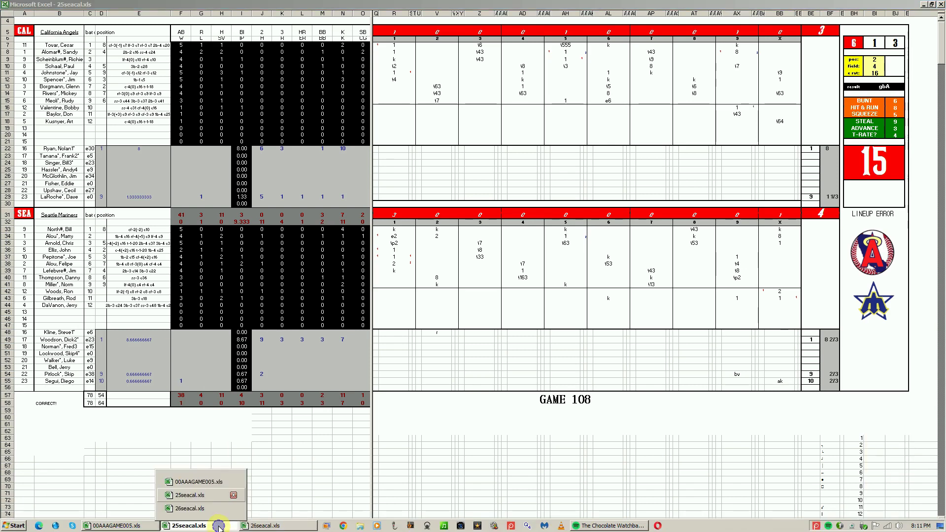
right_click(189, 525)
click(185, 506)
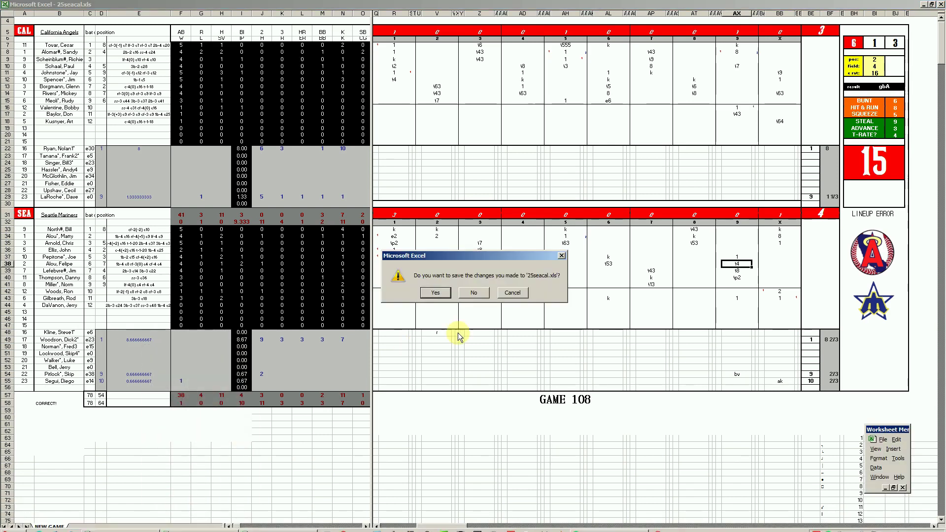
click(467, 293)
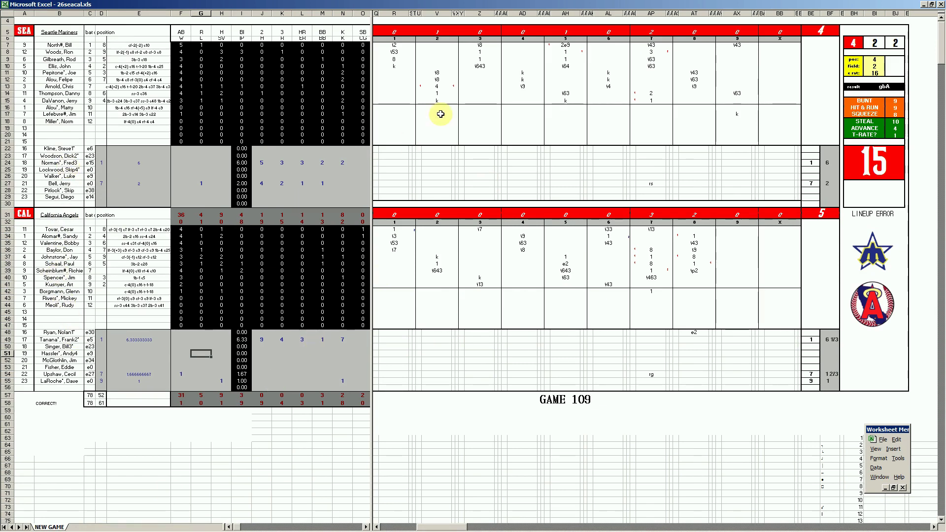
Review Seattle's second-inning home run and fifth-inning leadoff play in the Game 109 scoresheet.
click(436, 89)
text(4)
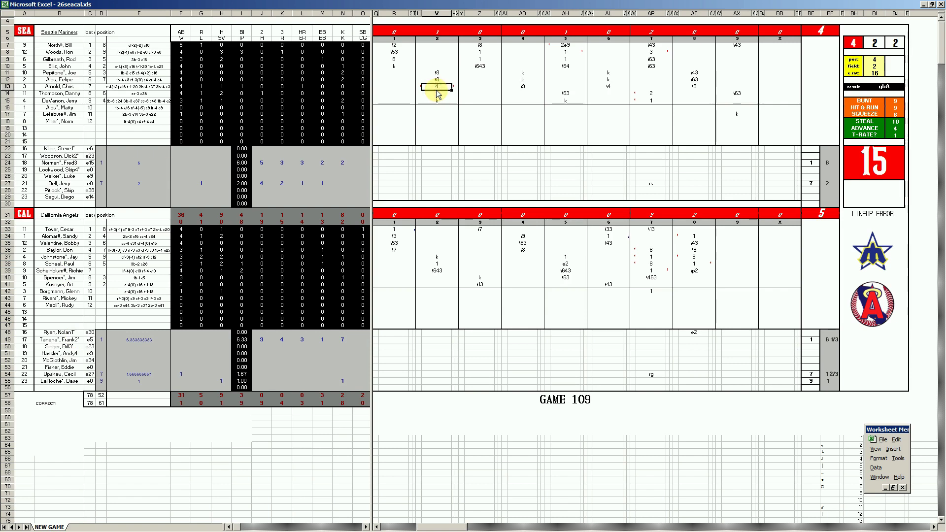
click(565, 45)
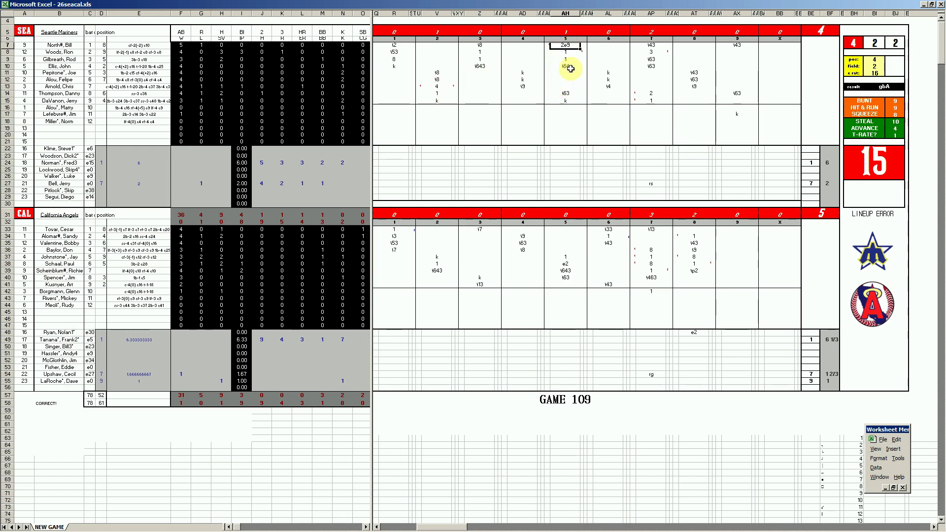